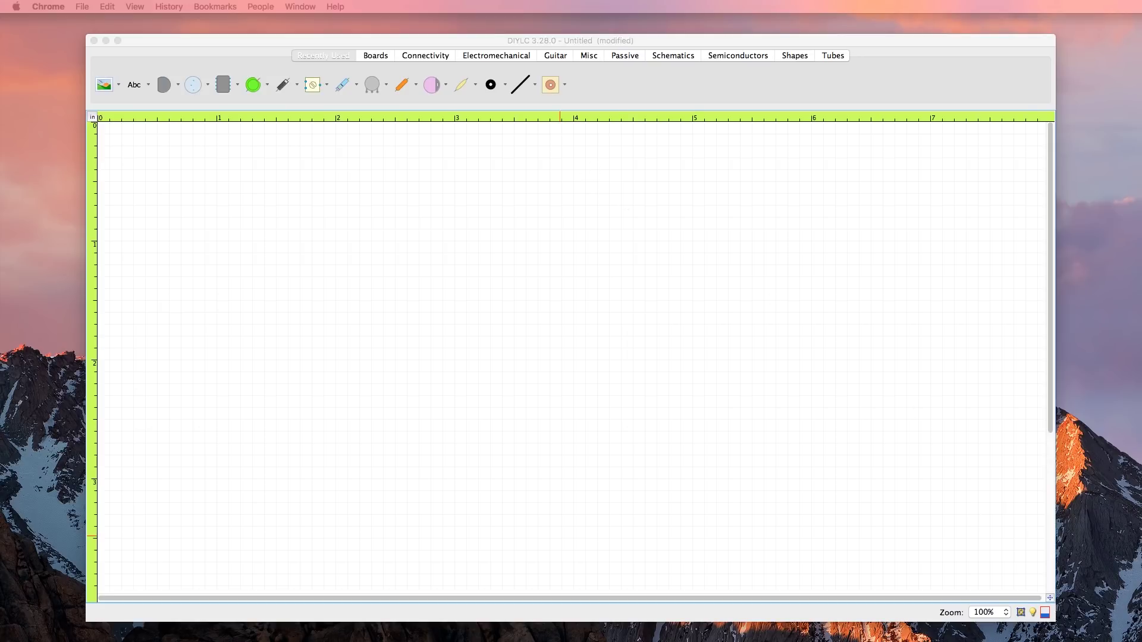
# Move the Chrome window showing the DIYLC GitHub releases page over the empty layout.
pyautogui.moveTo(676, 252); pyautogui.dragTo(735, 168)
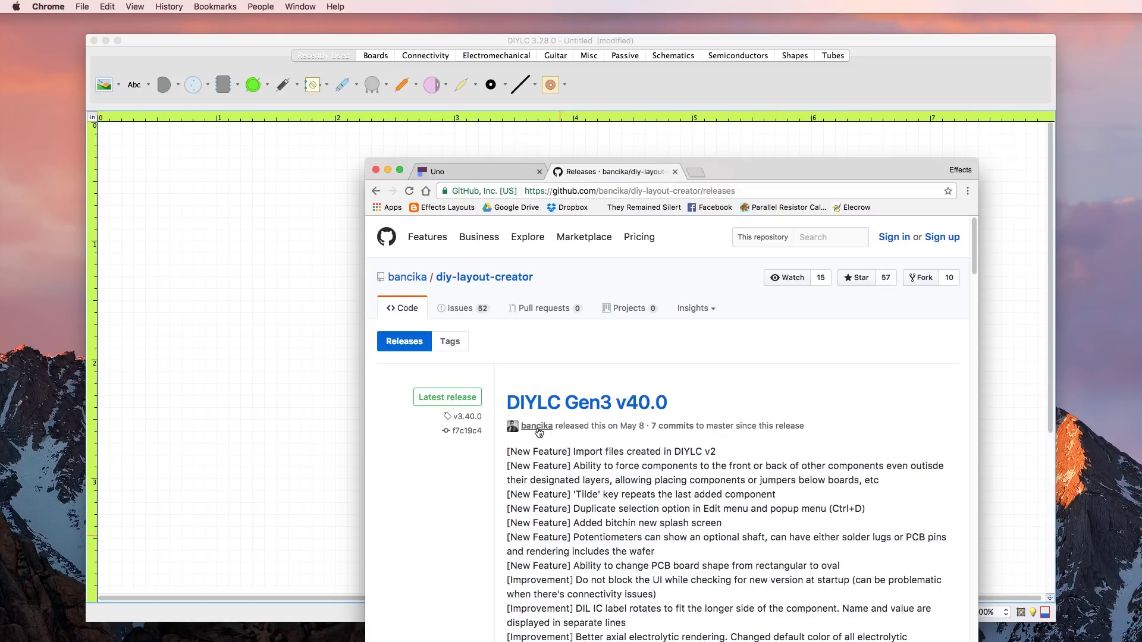
# Scroll the GitHub releases list down to the 3.31.0 OSX release, then hide Chrome with Cmd+H.
pyautogui.scroll(-1, 576, 450)
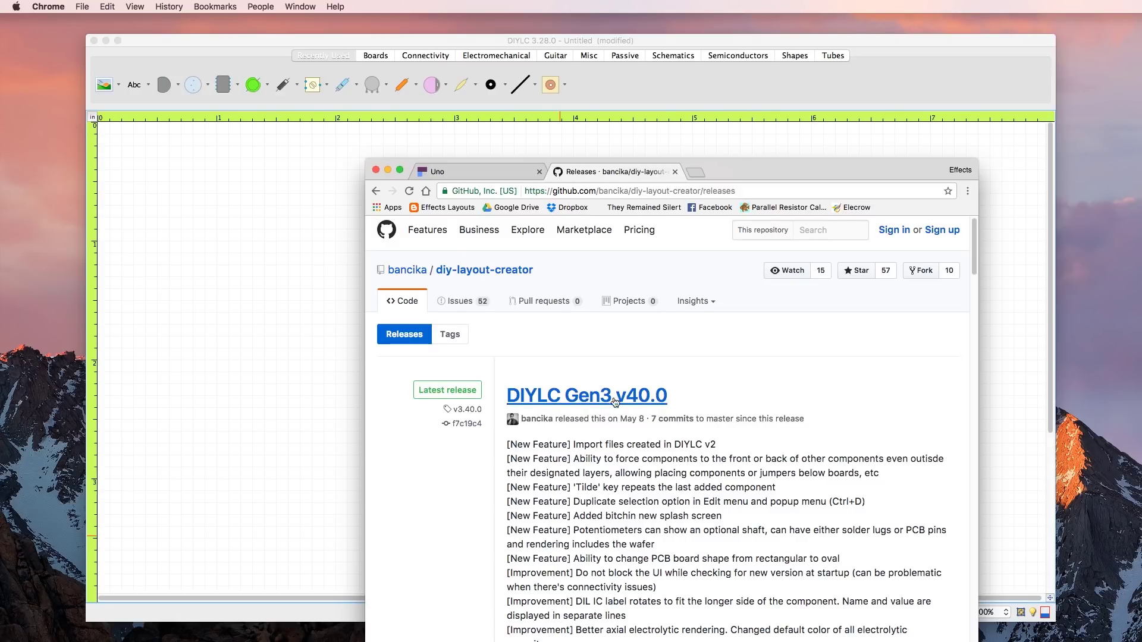
pyautogui.doubleClick(742, 169)
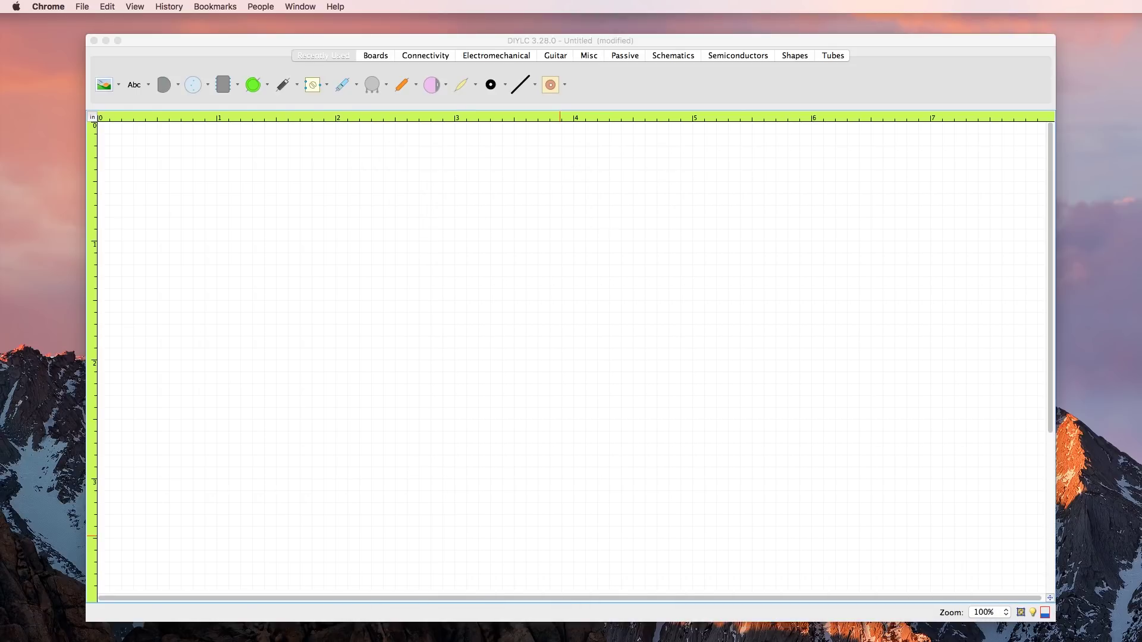
pyautogui.click(552, 48)
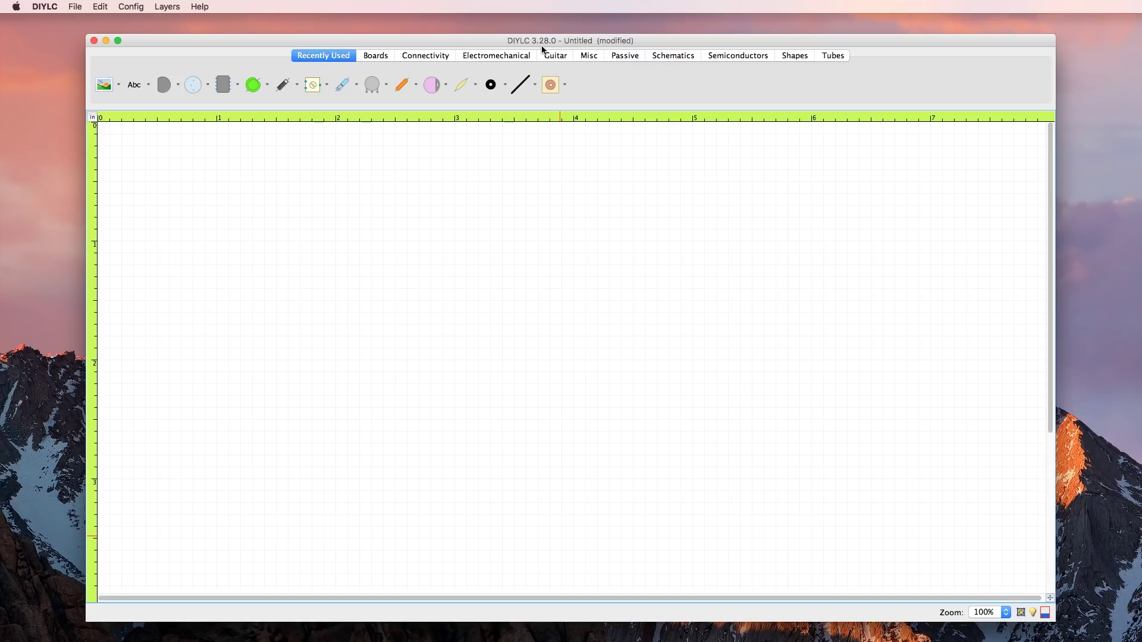
pyautogui.press('super+Tab')
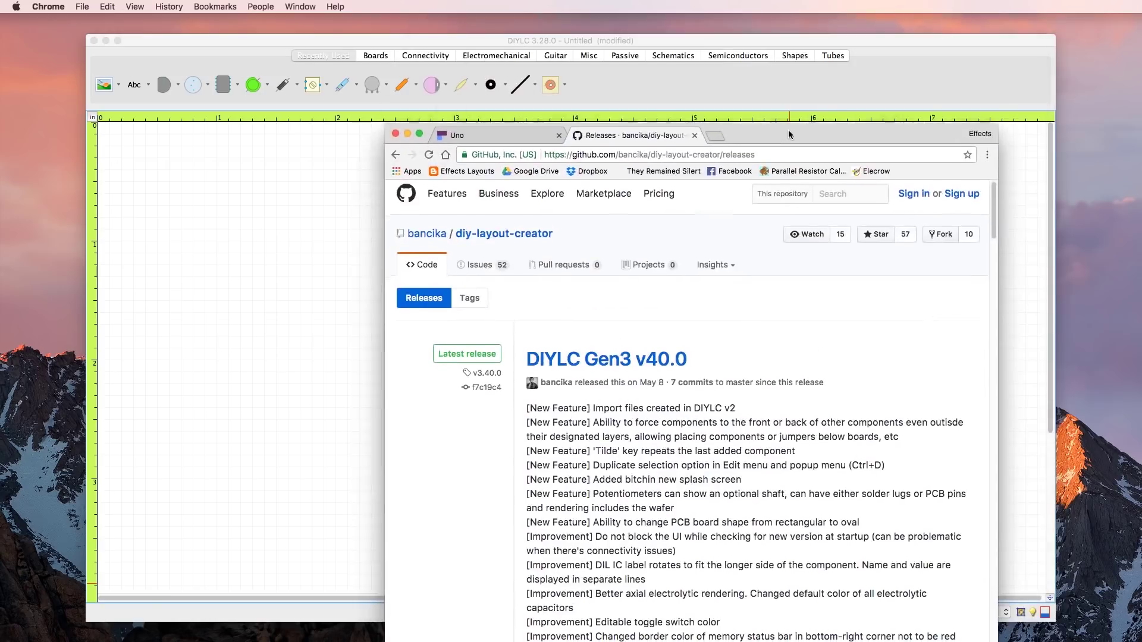
pyautogui.scroll(-10, 740, 334)
pyautogui.scroll(-20, 736, 344)
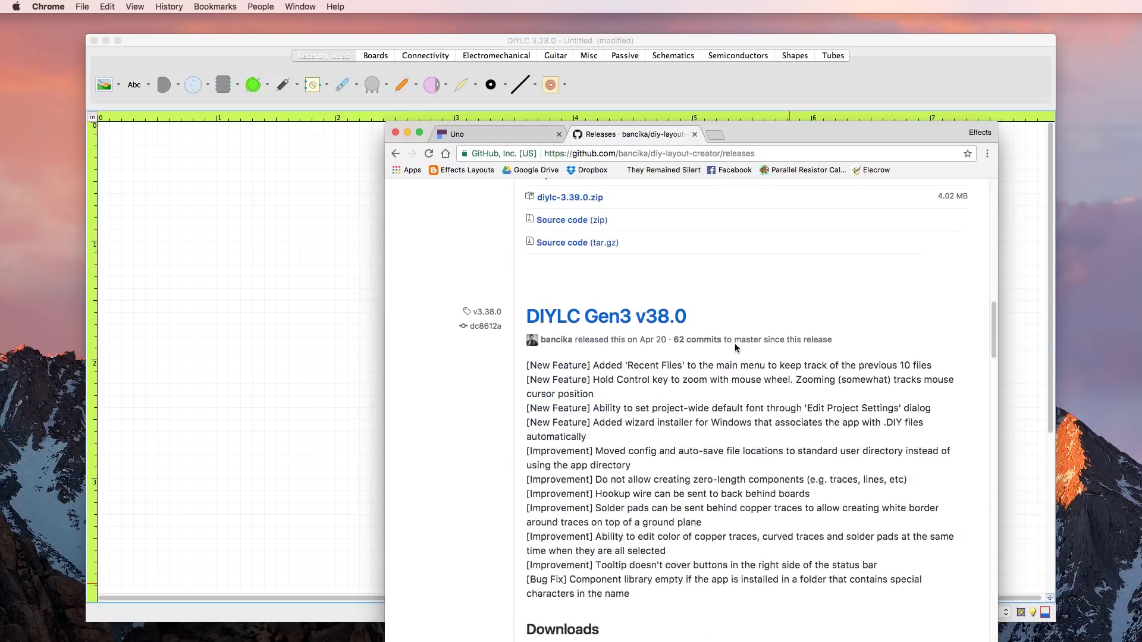
pyautogui.scroll(-20, 732, 346)
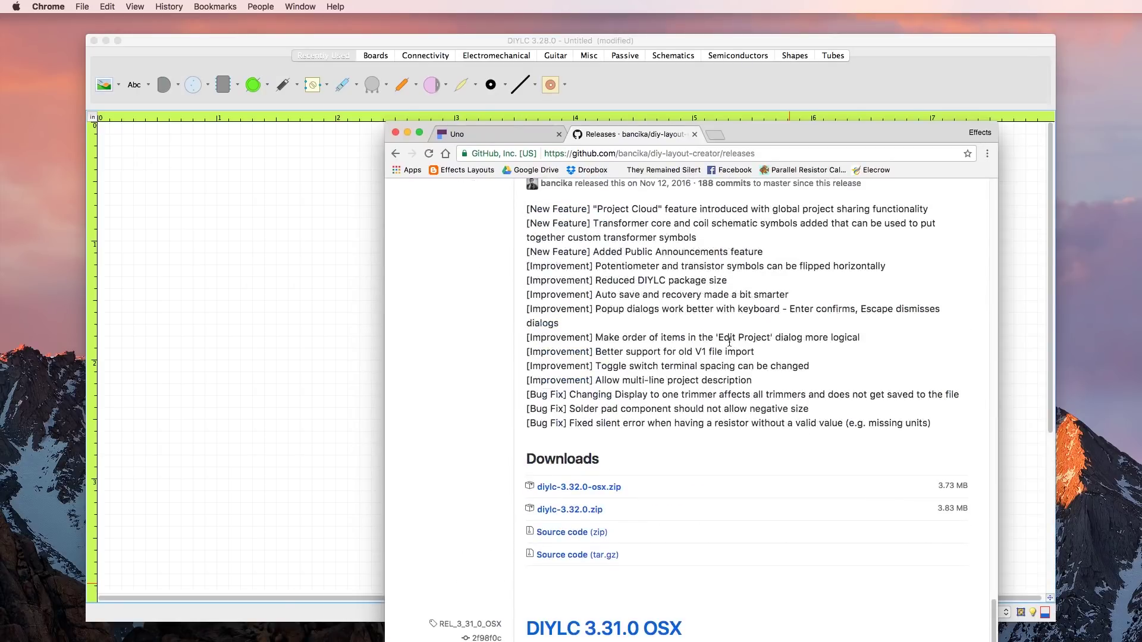
pyautogui.press('super+h')
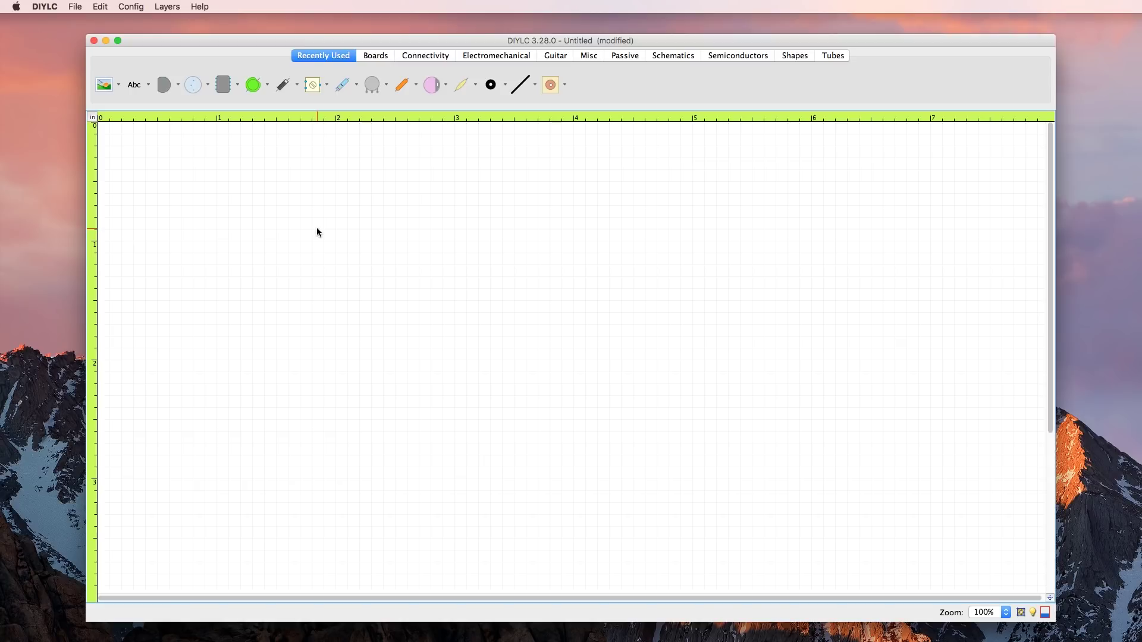
# Open Components Template.diy, discarding the untitled layout's changes.
pyautogui.click(76, 8)
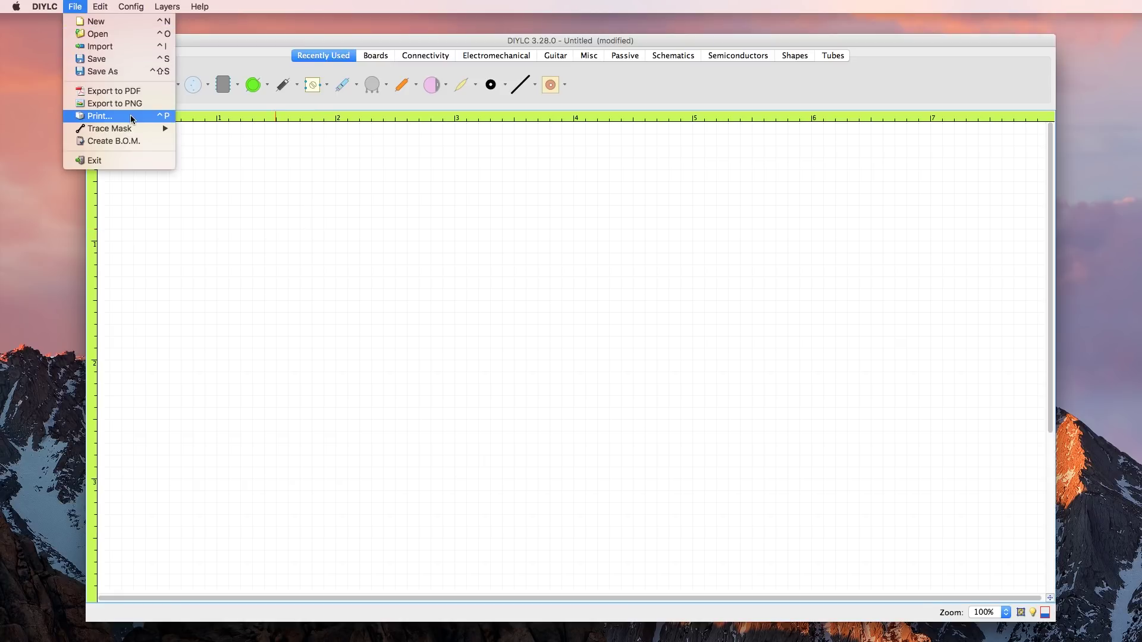
pyautogui.click(127, 33)
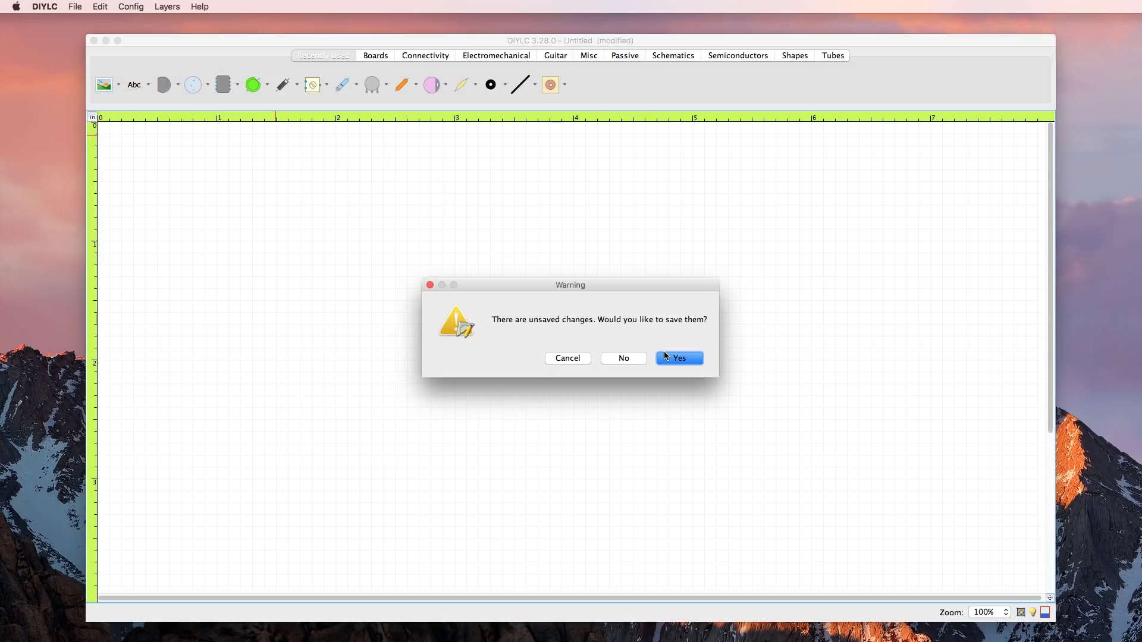
pyautogui.click(627, 358)
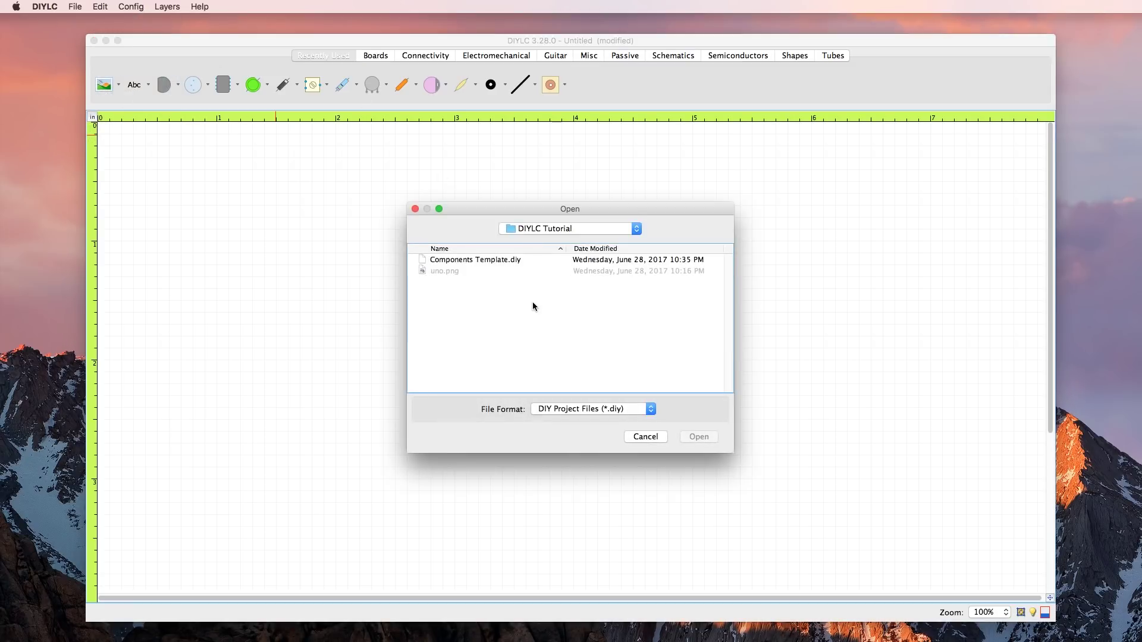
pyautogui.doubleClick(493, 260)
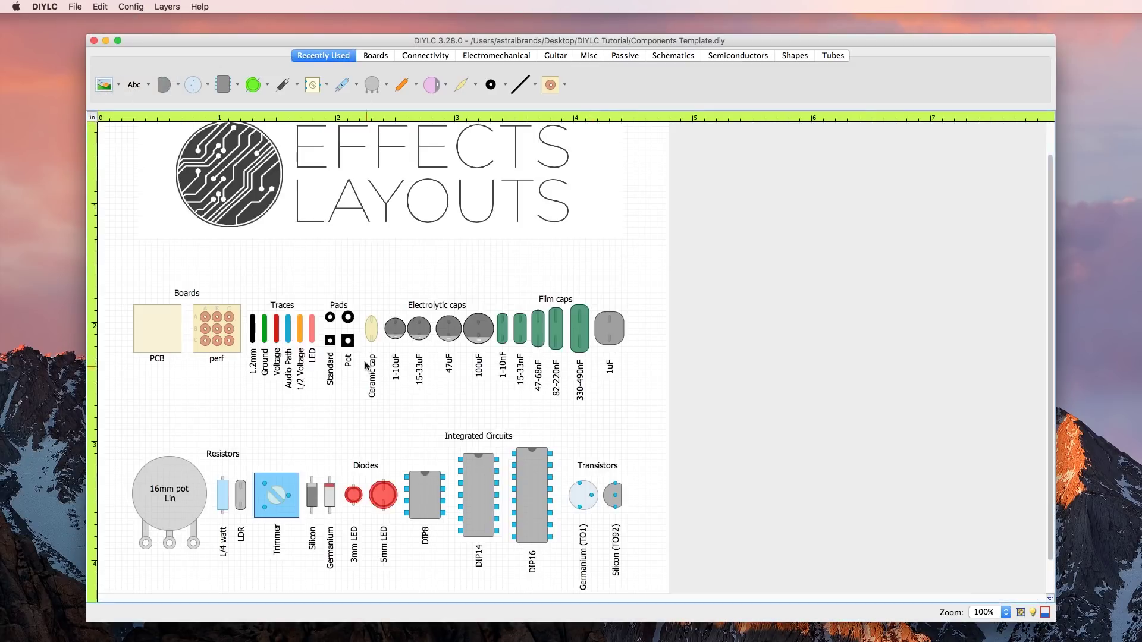
pyautogui.scroll(2, 356, 339)
pyautogui.scroll(-4, 355, 337)
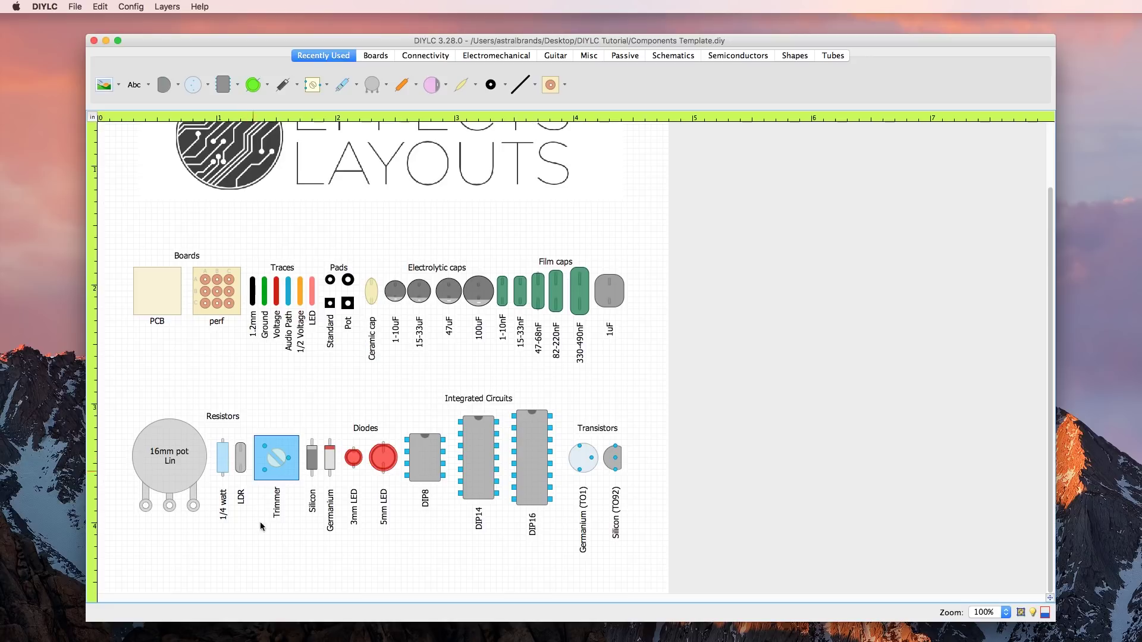
# Inspect the template's LDR and Silicon diode by selecting and deselecting each.
pyautogui.click(242, 460)
pyautogui.click(259, 502)
pyautogui.click(315, 458)
pyautogui.click(334, 420)
pyautogui.scroll(3, 287, 419)
pyautogui.scroll(-2, 287, 420)
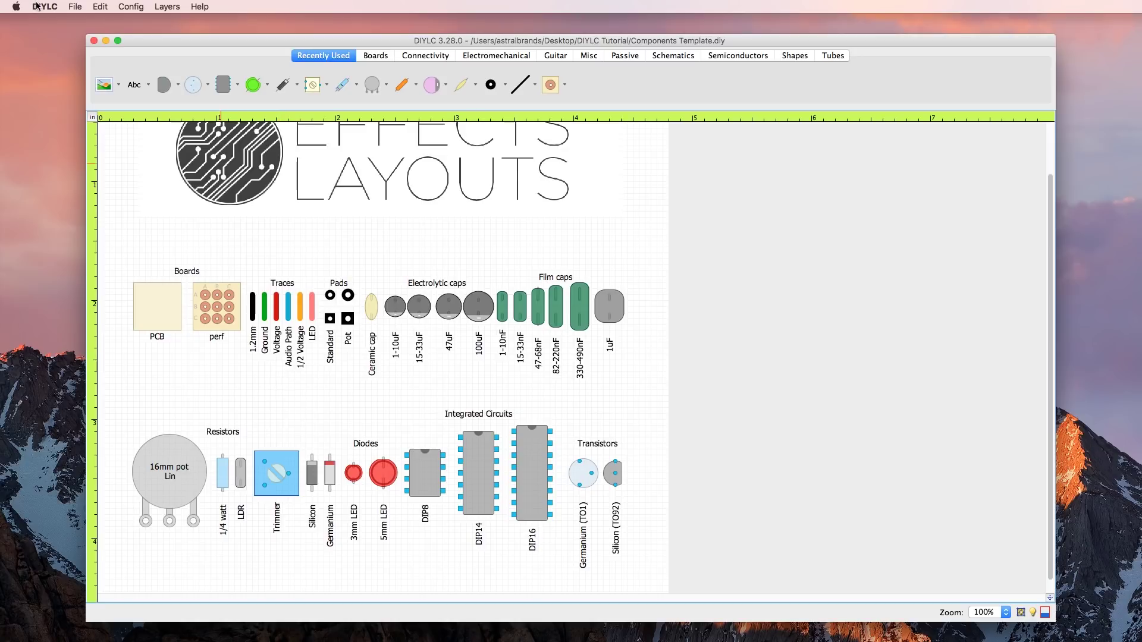
# Start a new blank Untitled project, closing Edit Project without changes.
pyautogui.click(75, 6)
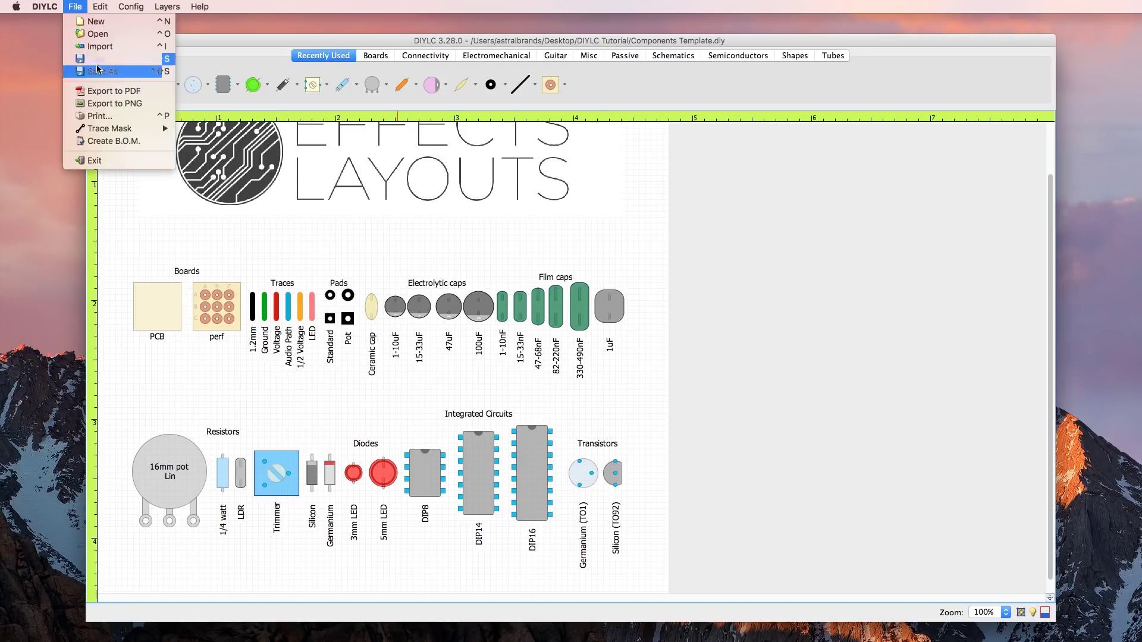
pyautogui.click(95, 21)
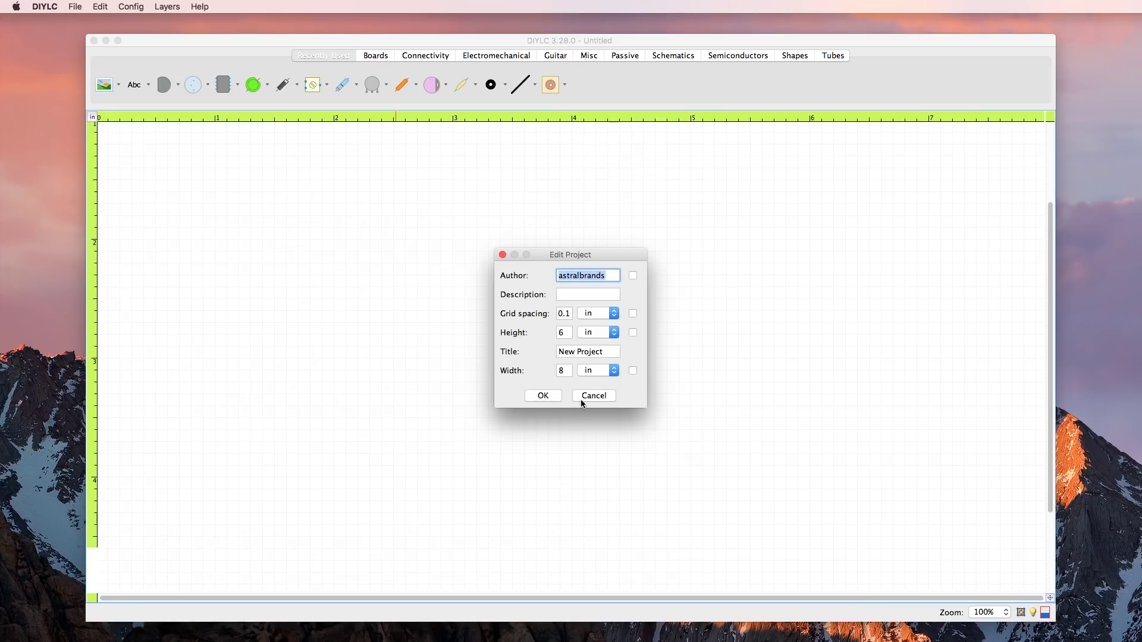
pyautogui.click(579, 400)
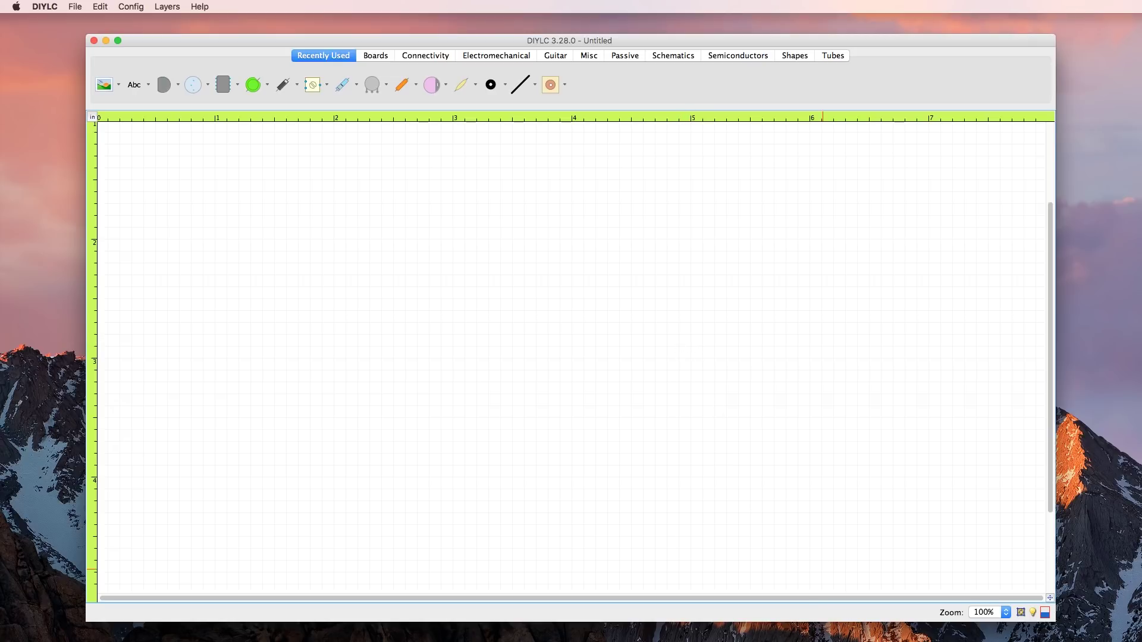
# View the runoffgroove Uno schematic tab in Chrome, then bring the DIYLC layout back in front.
pyautogui.moveTo(821, 629); pyautogui.dragTo(843, 149)
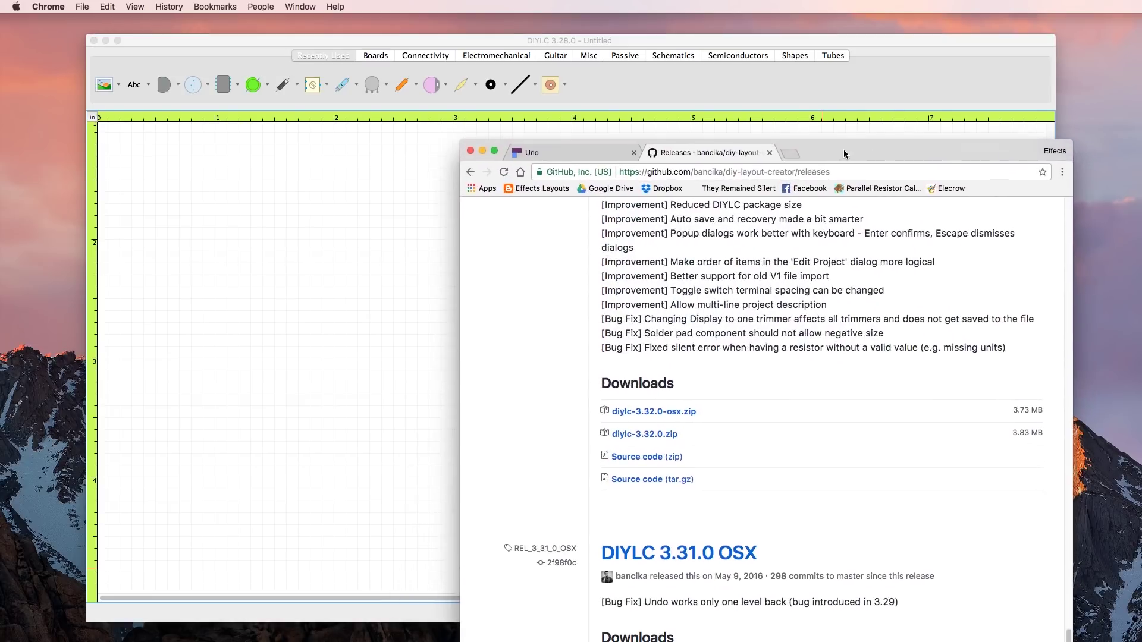
pyautogui.click(563, 154)
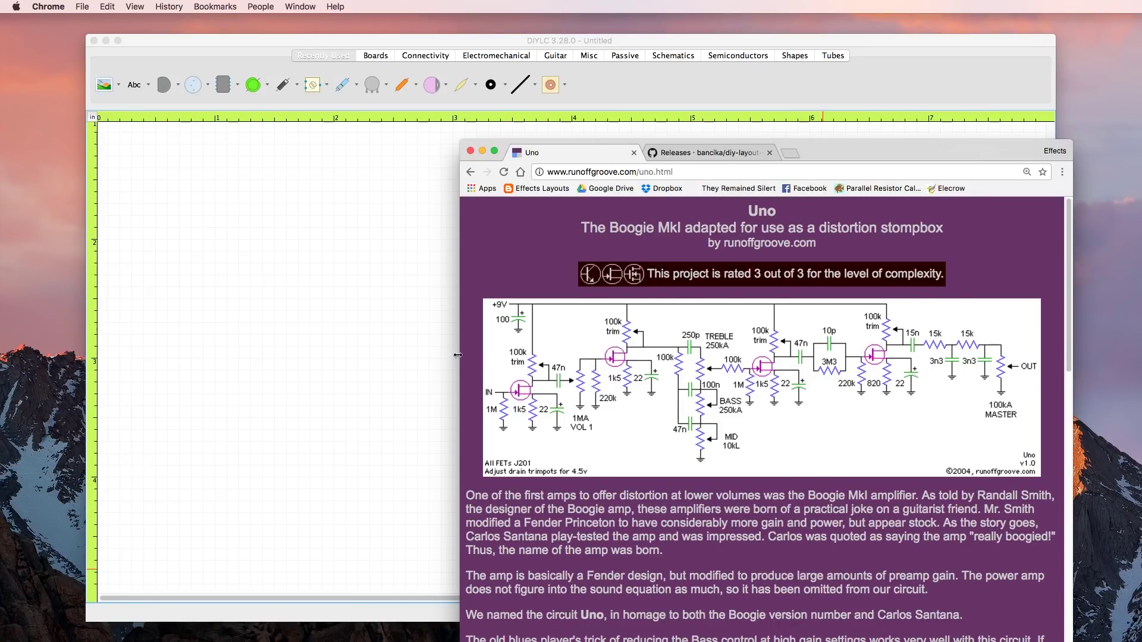
pyautogui.click(372, 274)
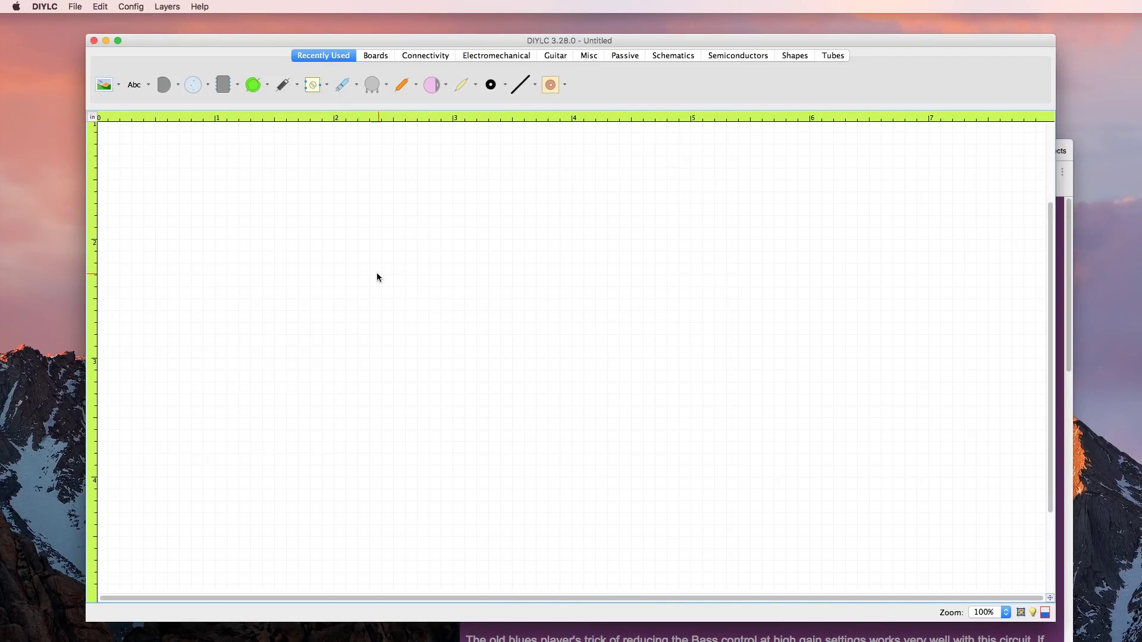
pyautogui.click(550, 84)
pyautogui.click(395, 240)
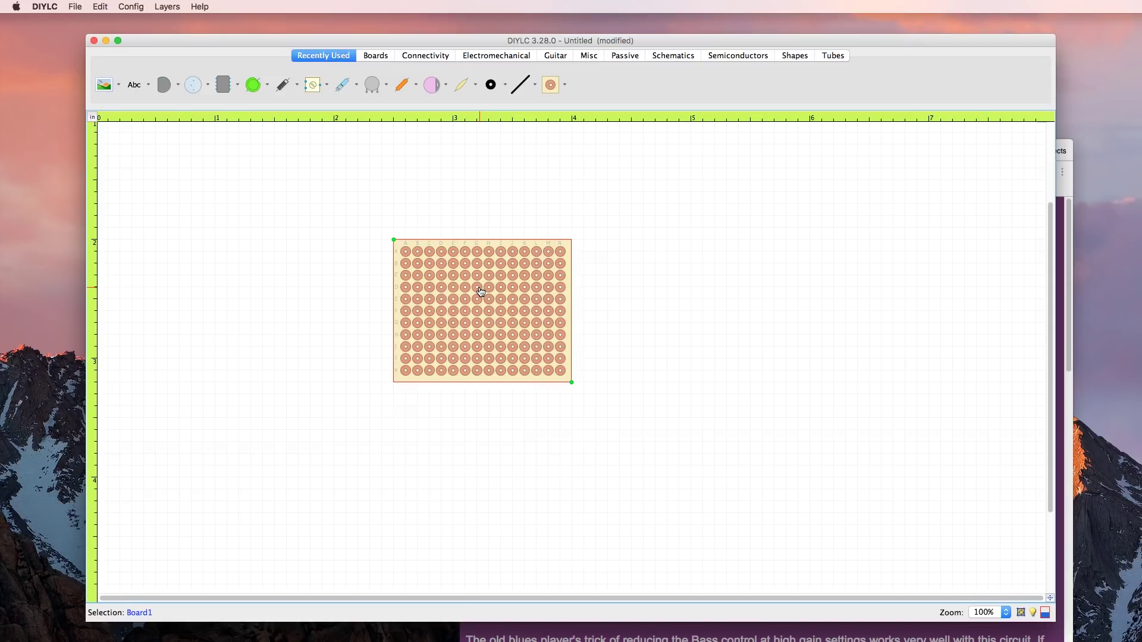
pyautogui.press('Delete')
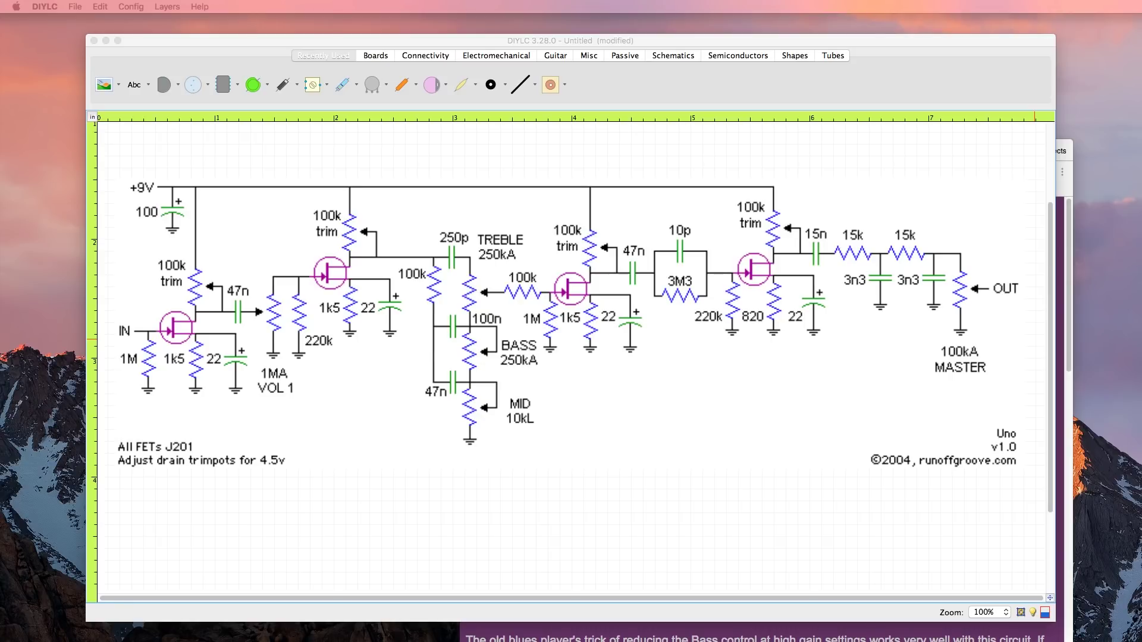
pyautogui.hotkey('ctrl', 'z')
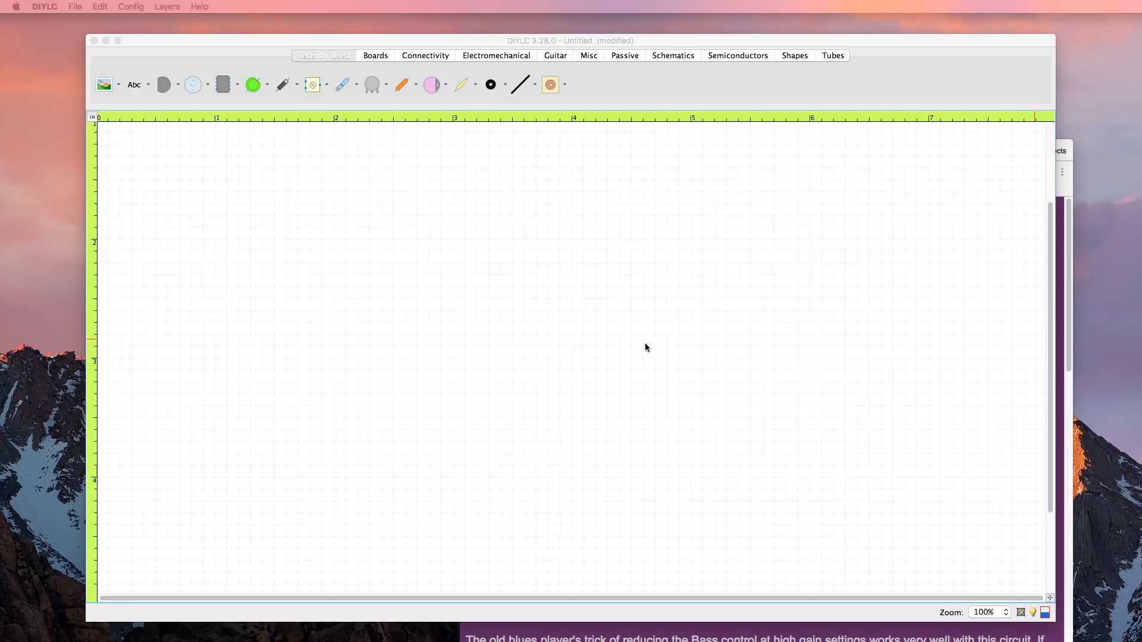
# Place a panel-mount potentiometer, VR1, on the canvas.
pyautogui.click(549, 331)
pyautogui.click(371, 85)
pyautogui.click(440, 370)
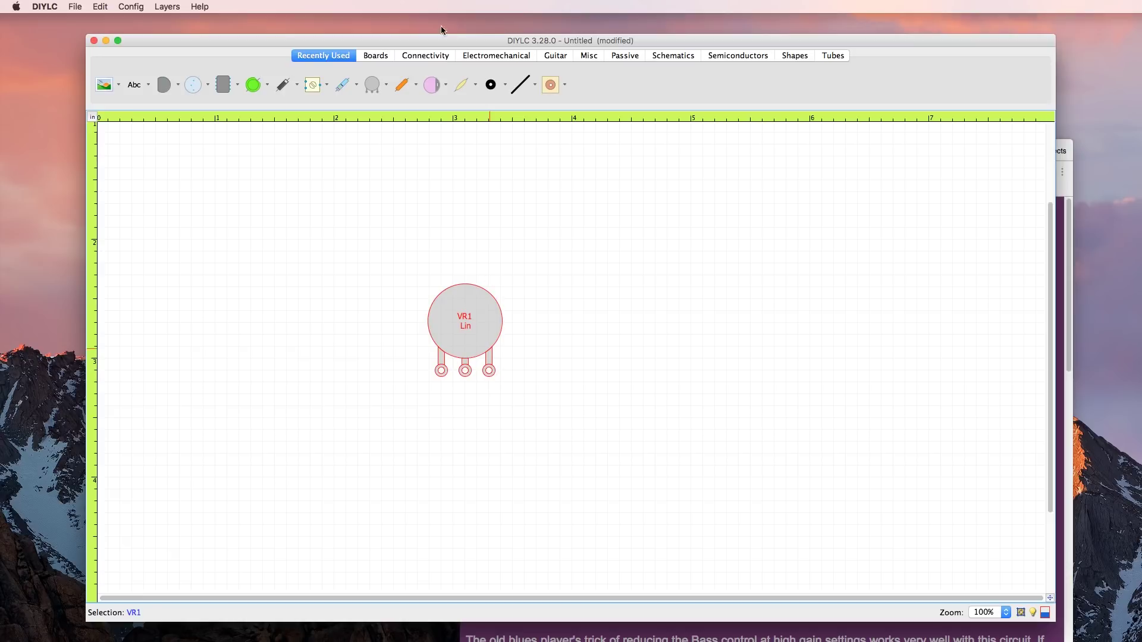
# Add three solder pads under VR1's left, middle and right lugs, then nudge VR1 up a grid step.
pyautogui.click(491, 84)
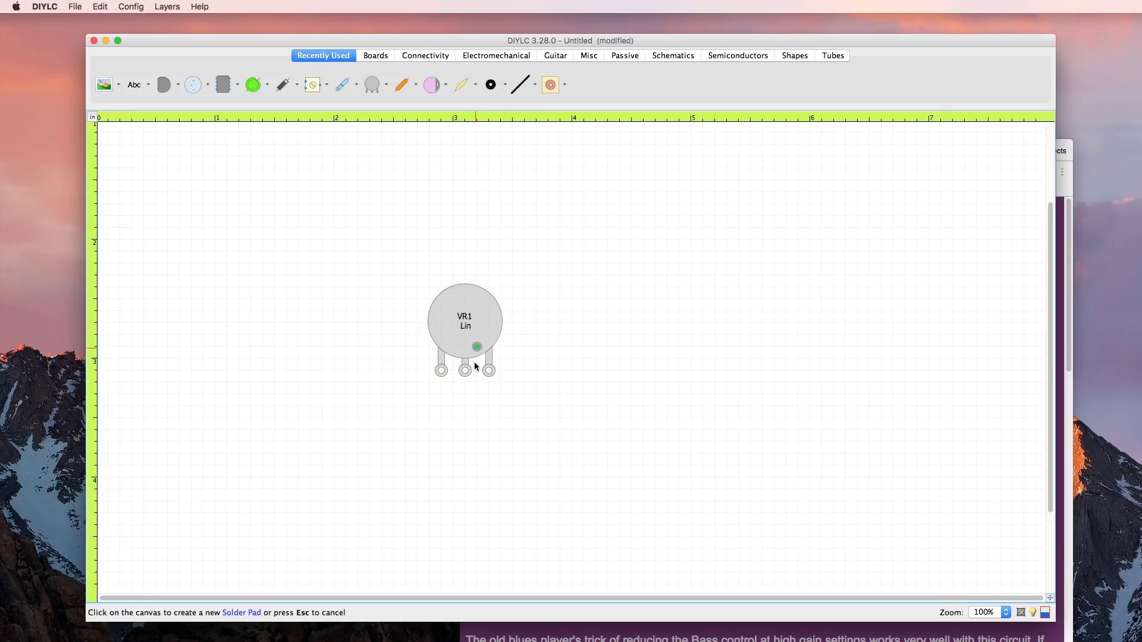
pyautogui.click(441, 383)
pyautogui.click(491, 85)
pyautogui.click(465, 382)
pyautogui.click(491, 85)
pyautogui.click(489, 382)
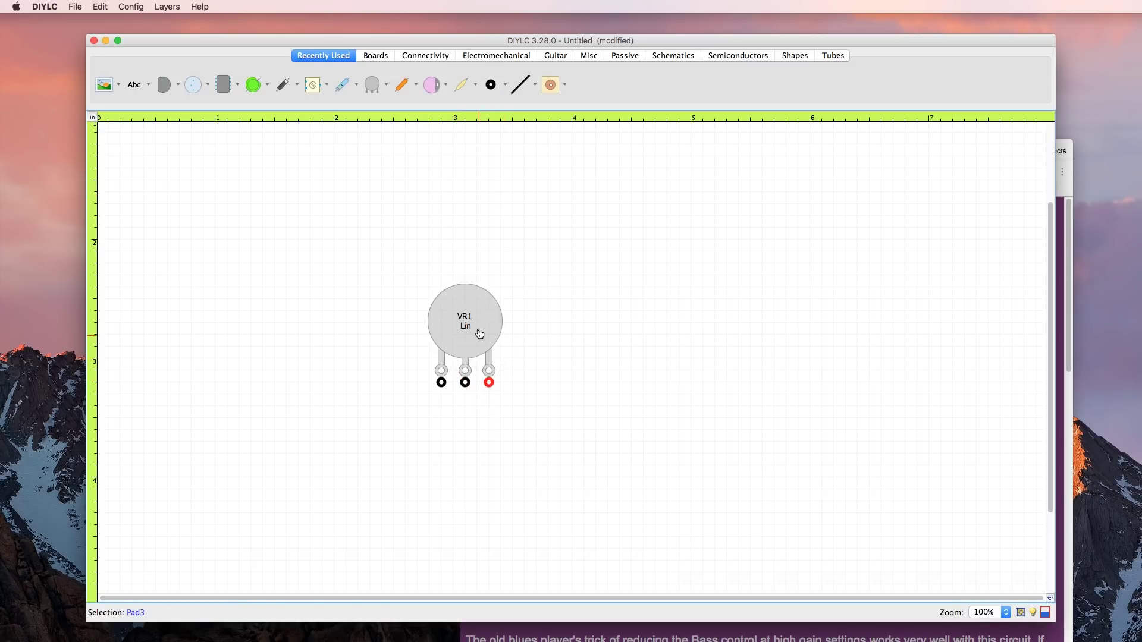
pyautogui.moveTo(487, 338); pyautogui.dragTo(489, 325)
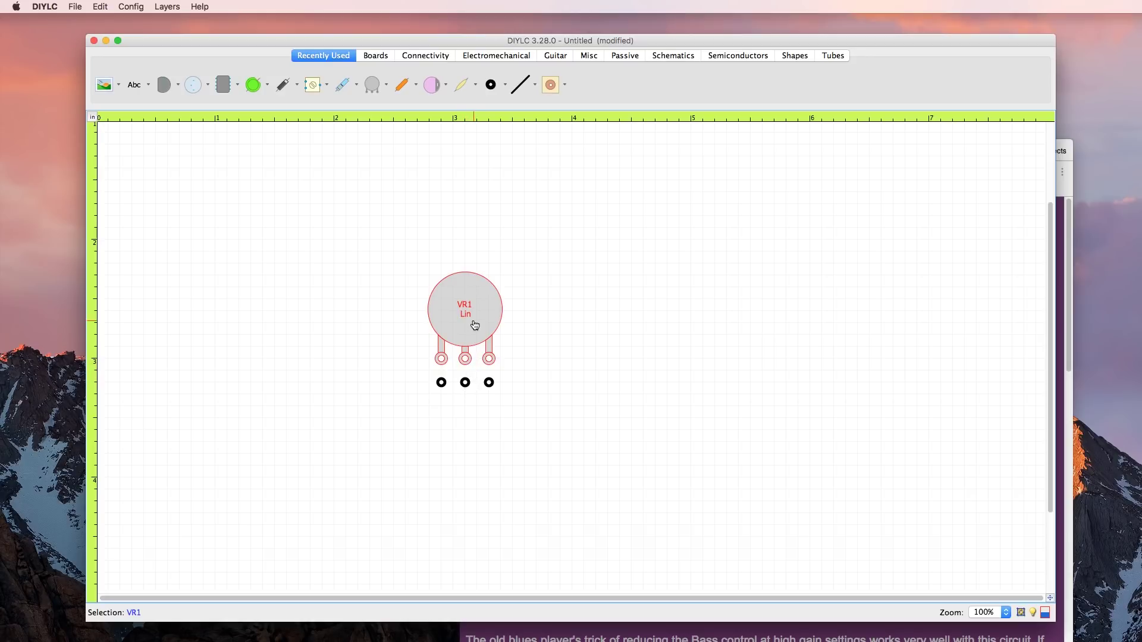
# Lower VR1 over its pads, copy the three pads to a row above the pot, and select VR1.
pyautogui.moveTo(474, 321)
pyautogui.mouseDown()
pyautogui.moveTo(476, 341)
pyautogui.moveTo(476, 324)
pyautogui.mouseUp()
pyautogui.click(436, 407)
pyautogui.moveTo(443, 397); pyautogui.dragTo(491, 381)
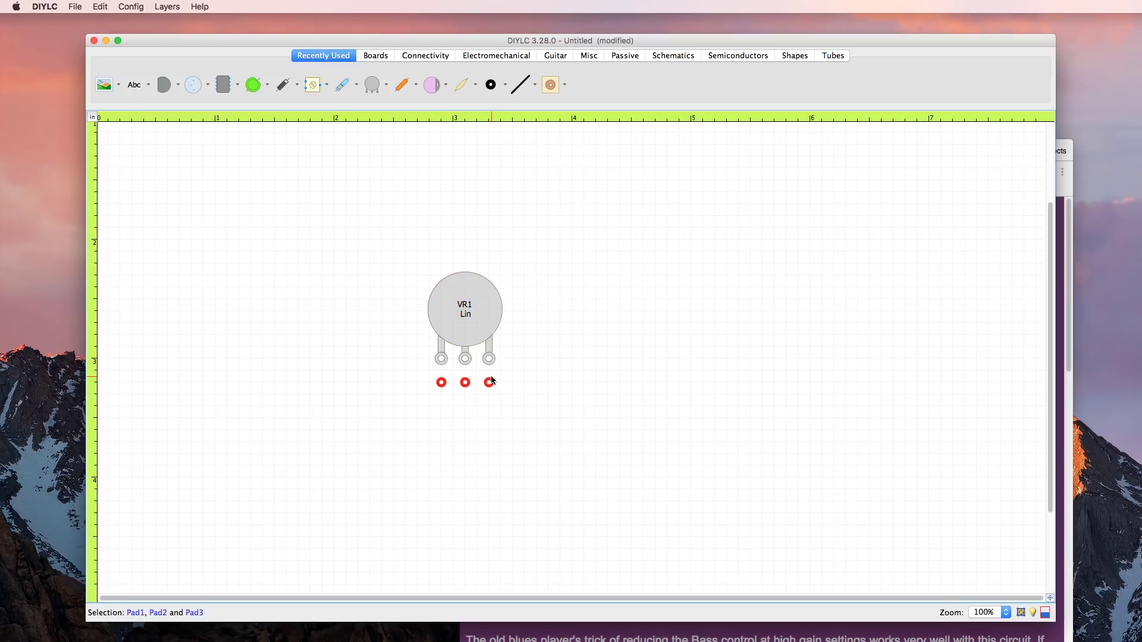
pyautogui.press('super+c')
pyautogui.press('super+v')
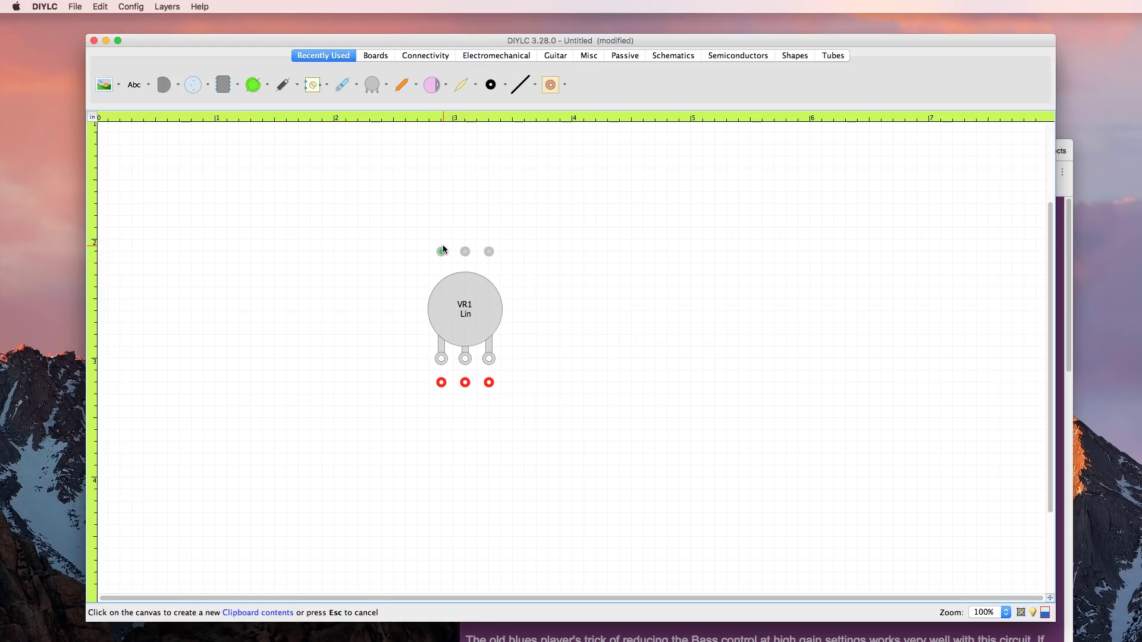
pyautogui.click(443, 244)
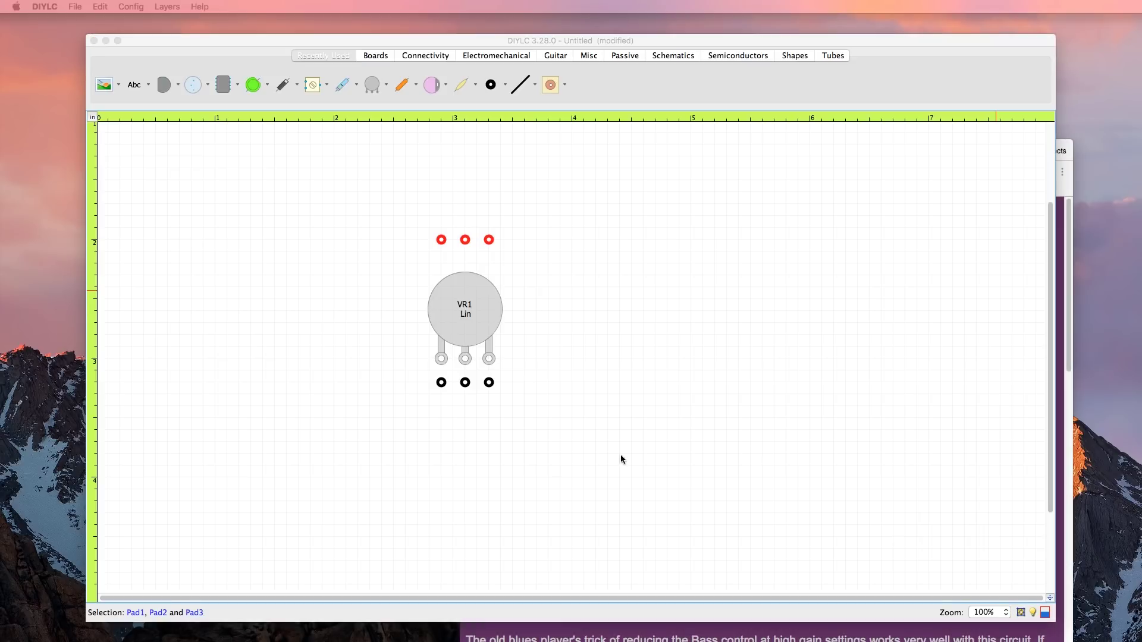
pyautogui.click(531, 324)
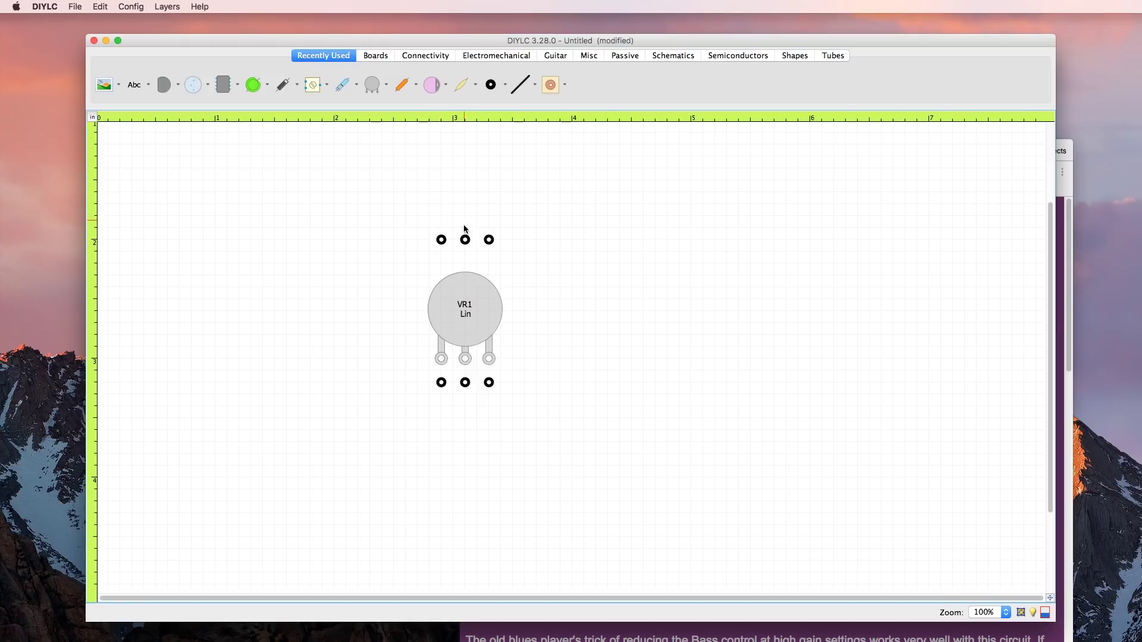
pyautogui.click(471, 326)
# Delete VR1, then paste the three-pad group twice along the top row and once at bottom right.
pyautogui.press('Delete')
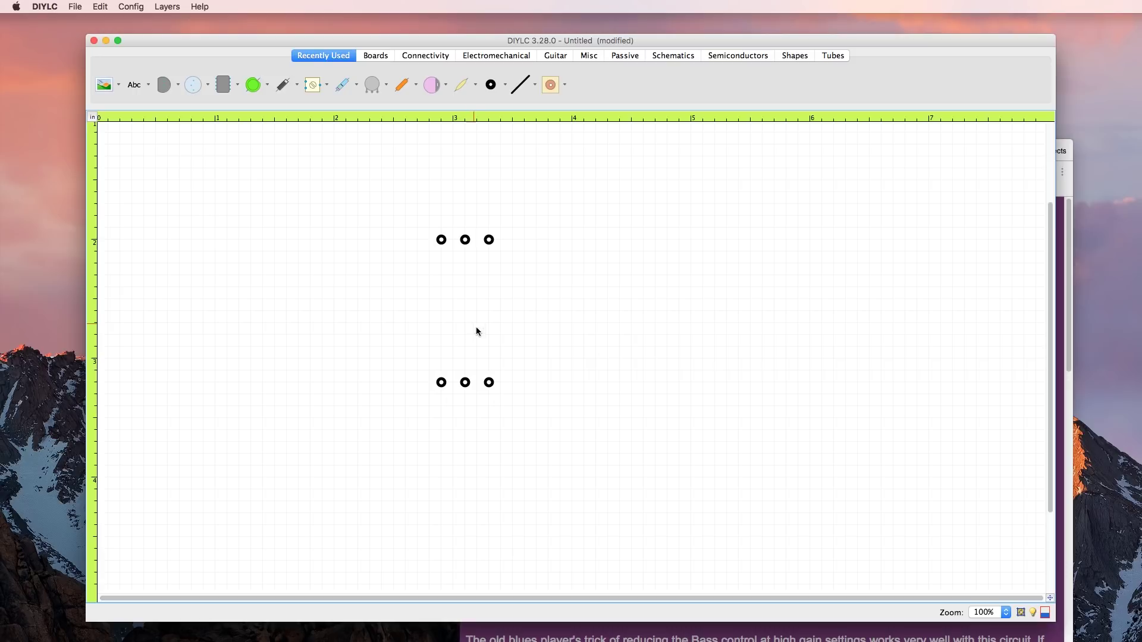
pyautogui.moveTo(455, 254); pyautogui.dragTo(502, 259)
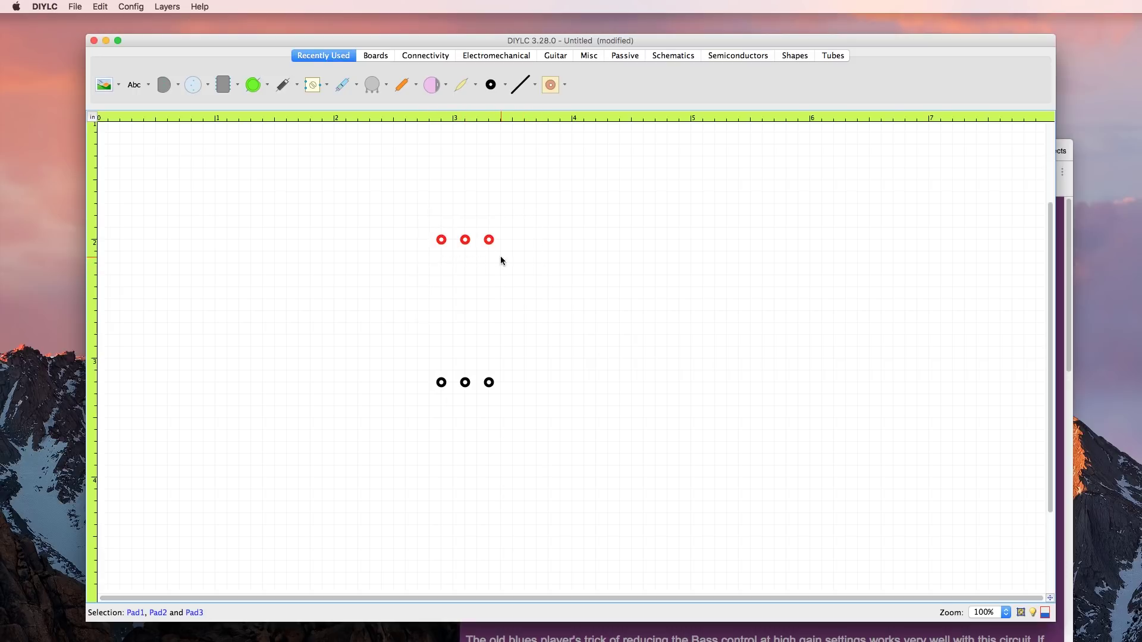
pyautogui.press('super+v')
pyautogui.click(528, 242)
pyautogui.press('super+v')
pyautogui.click(607, 242)
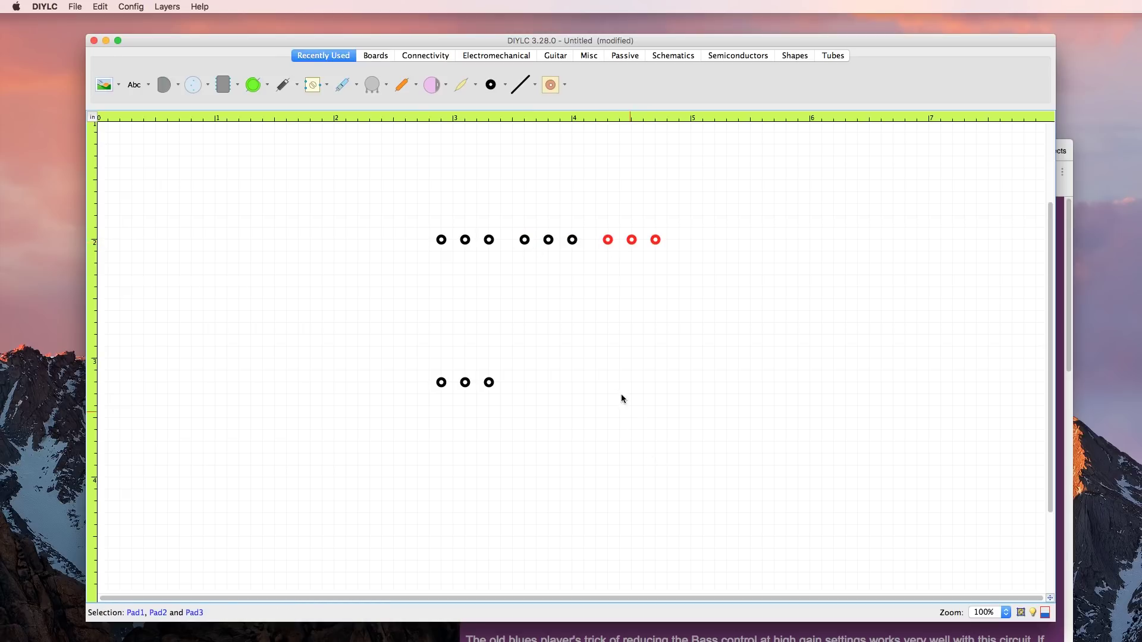
pyautogui.press('super+v')
pyautogui.click(605, 381)
pyautogui.click(648, 325)
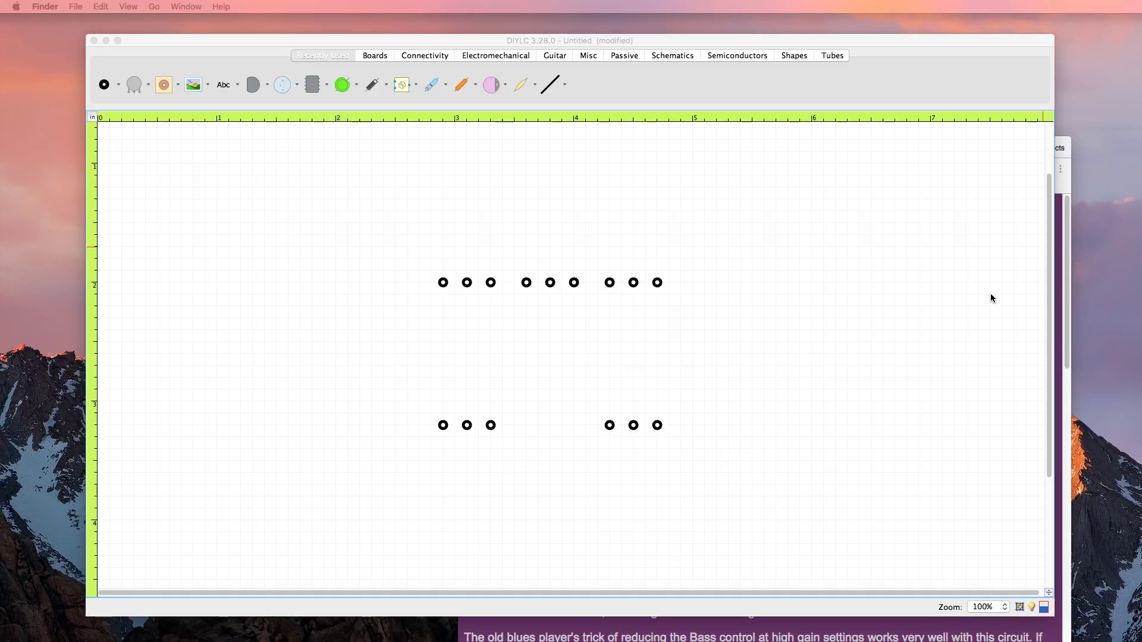
# Narrow the DIYLC window and place the runoffgroove Uno schematic page to its right.
pyautogui.moveTo(1054, 270); pyautogui.dragTo(861, 267)
pyautogui.moveTo(919, 148); pyautogui.dragTo(1007, 143)
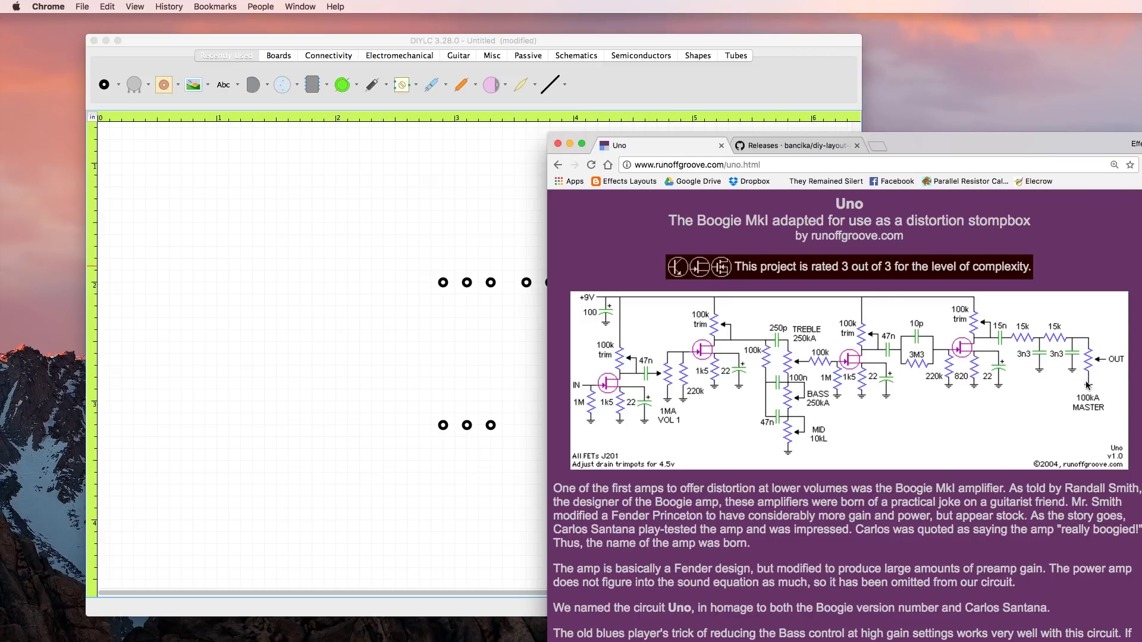
# Draw a vertical copper trace from the top row's last pad down past the bottom row.
pyautogui.click(446, 223)
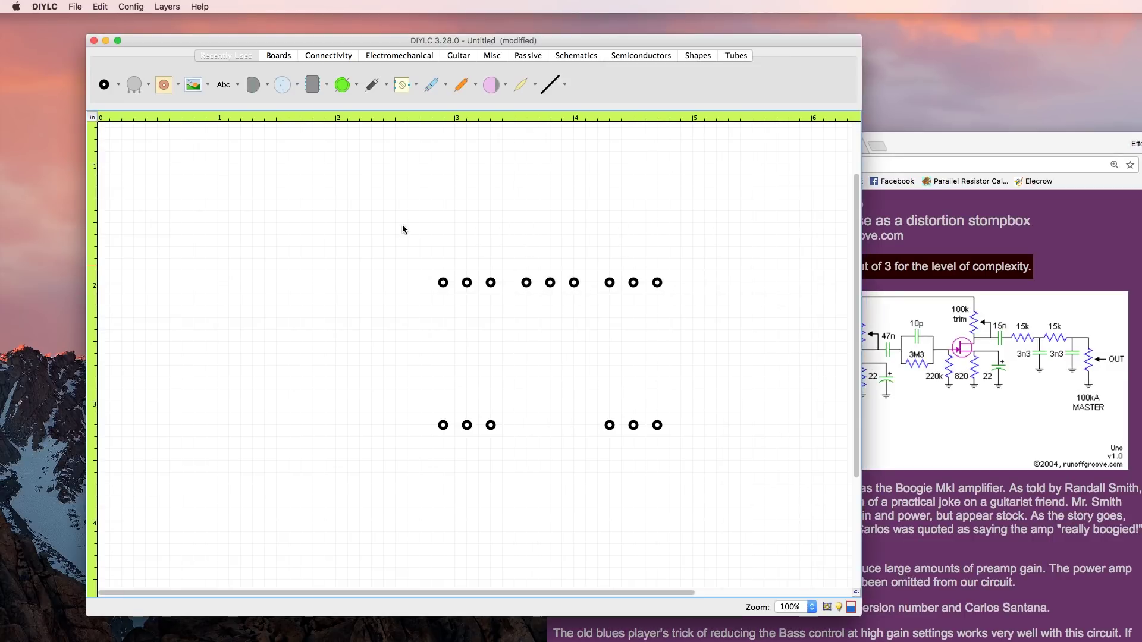
pyautogui.click(553, 85)
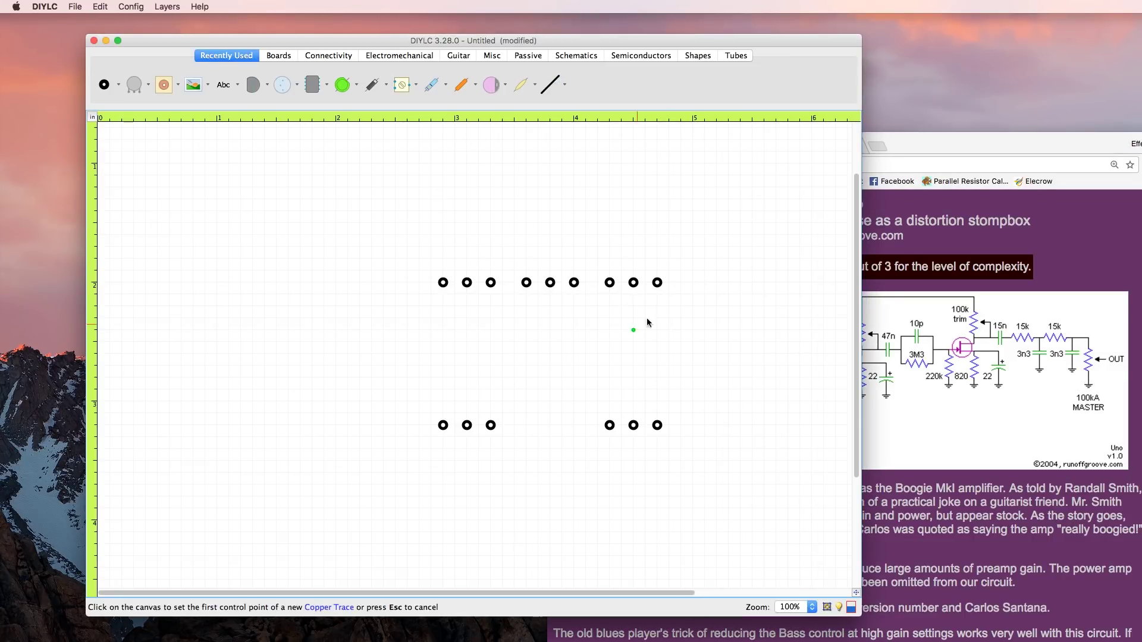
pyautogui.click(669, 271)
pyautogui.click(672, 446)
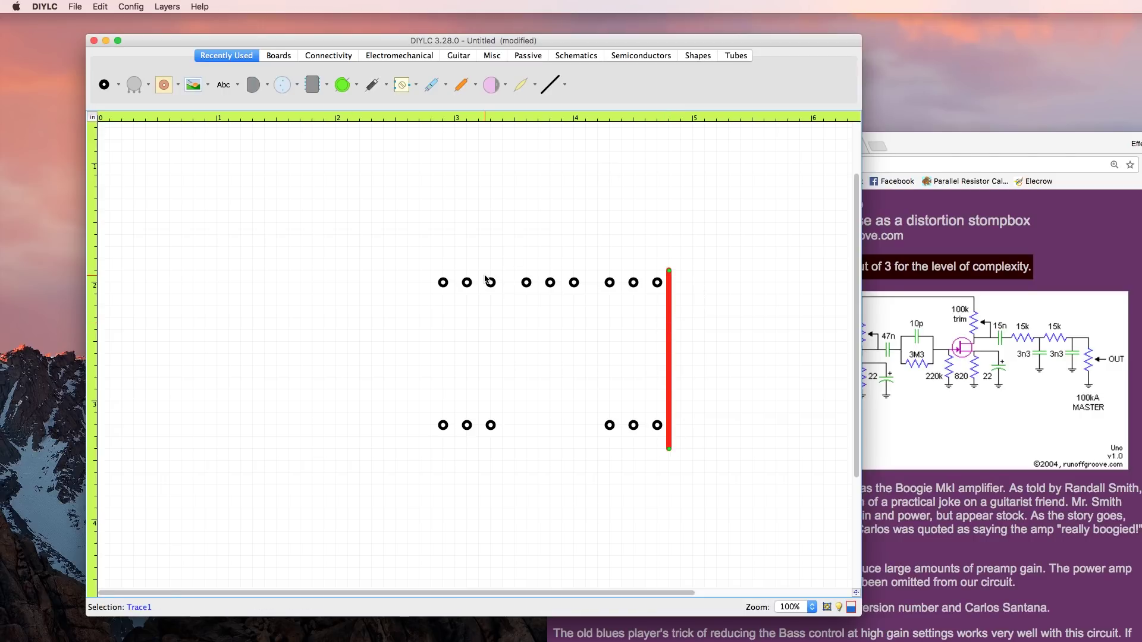
pyautogui.click(550, 84)
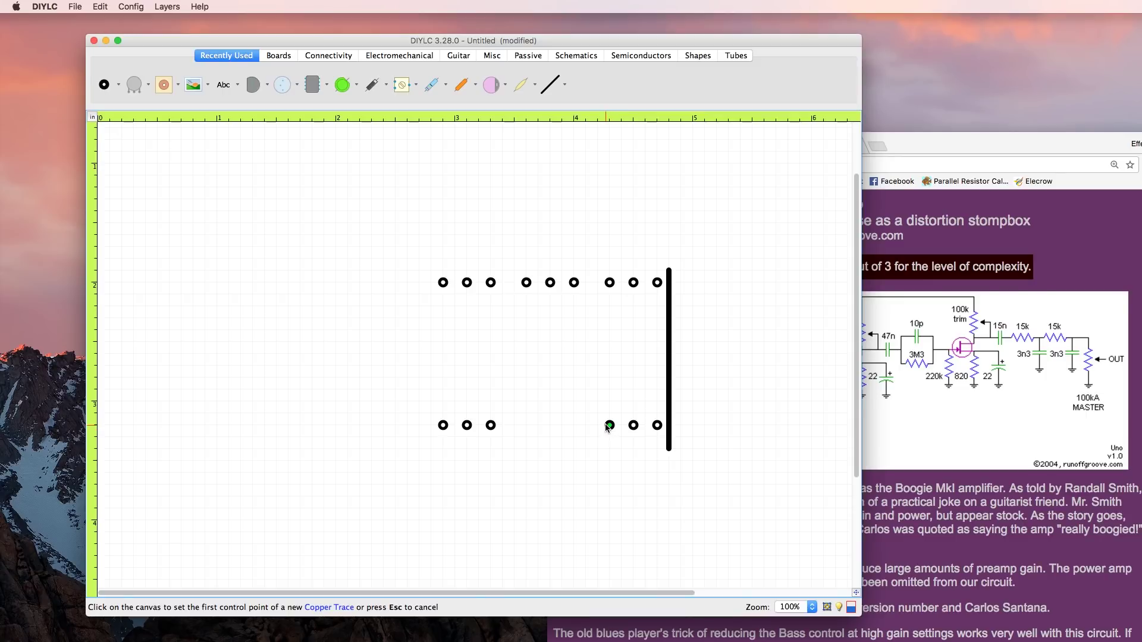
# Join the bottom-right pad to the vertical trace with a short copper trace.
pyautogui.click(660, 426)
pyautogui.click(669, 426)
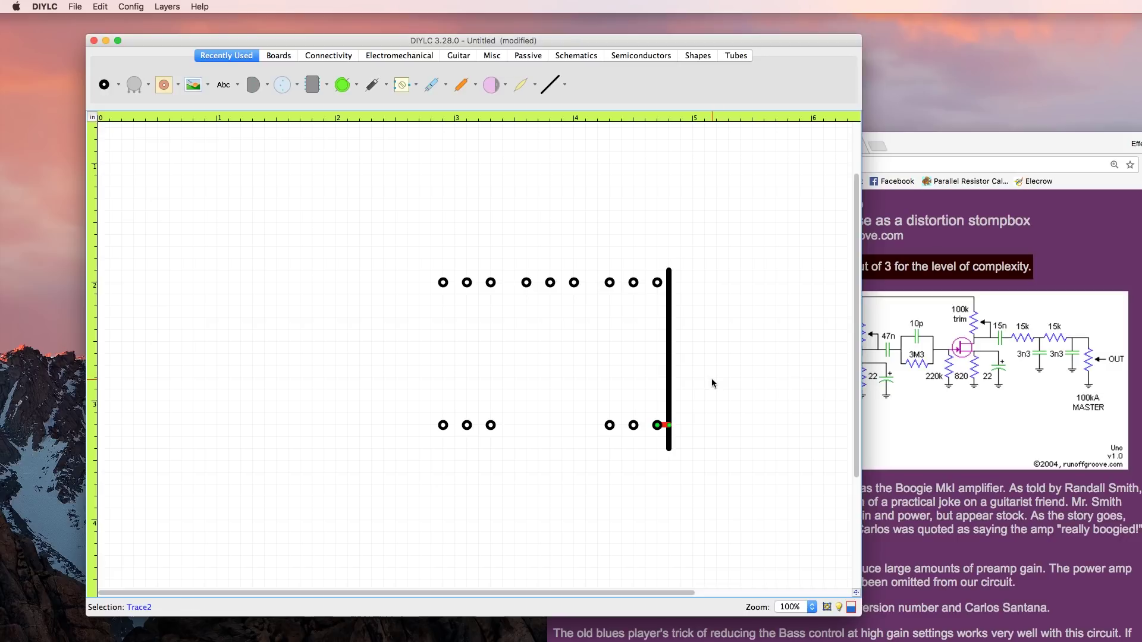
pyautogui.click(711, 400)
# Place film capacitor C1 over the bottom-right pads with a value of 3.3nF.
pyautogui.click(454, 85)
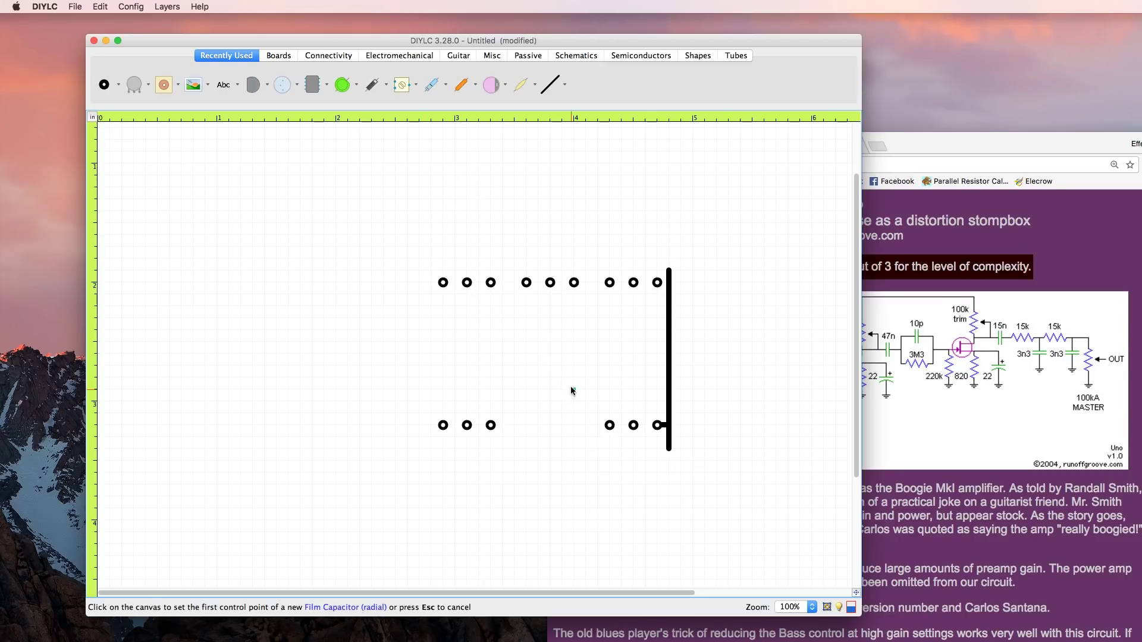
pyautogui.click(621, 413)
pyautogui.click(638, 415)
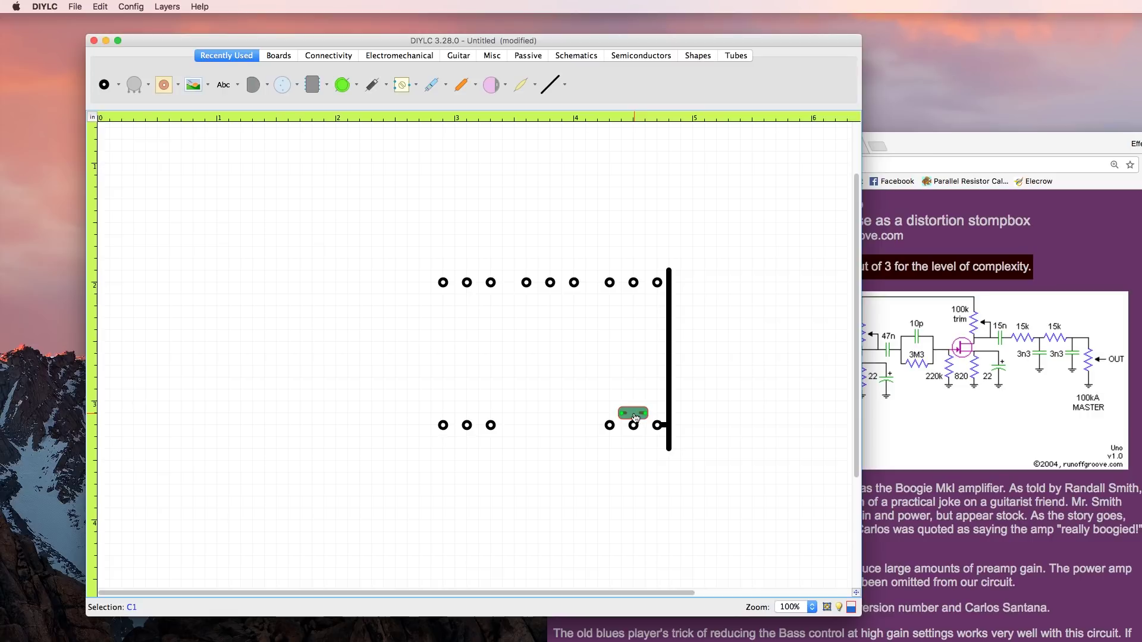
pyautogui.write('3.3')
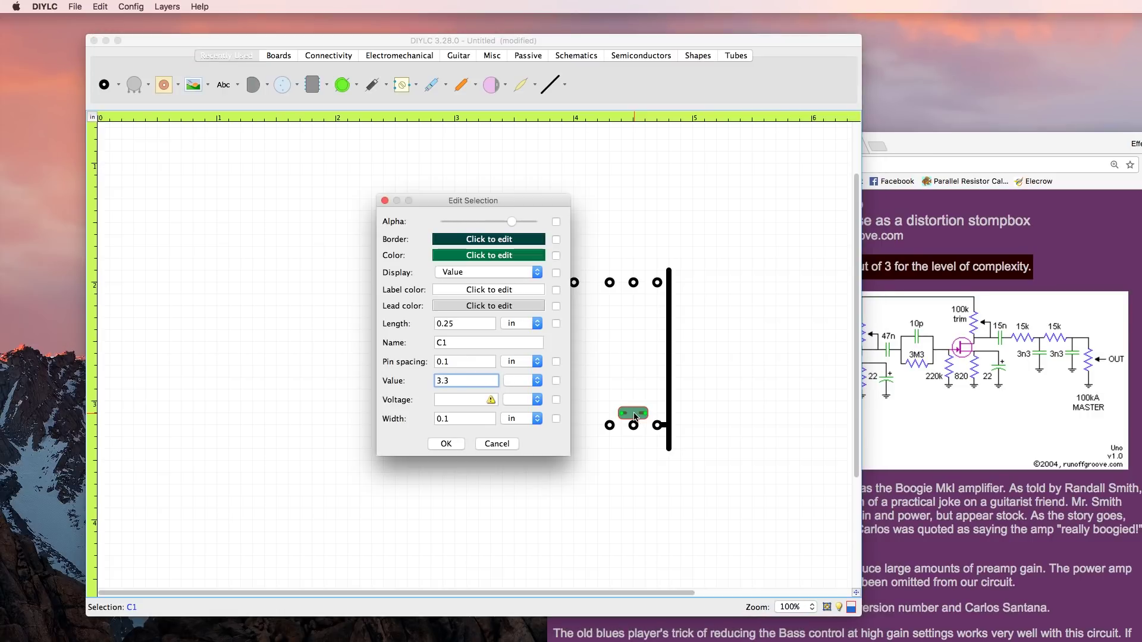
pyautogui.press('Return')
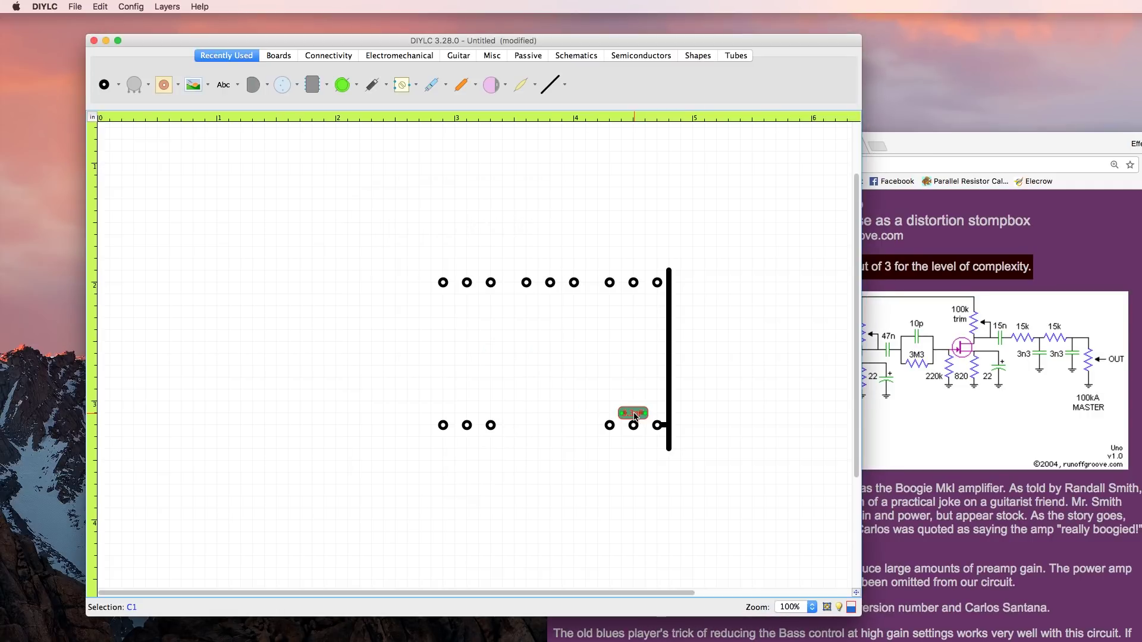
pyautogui.doubleClick(634, 416)
pyautogui.click(453, 420)
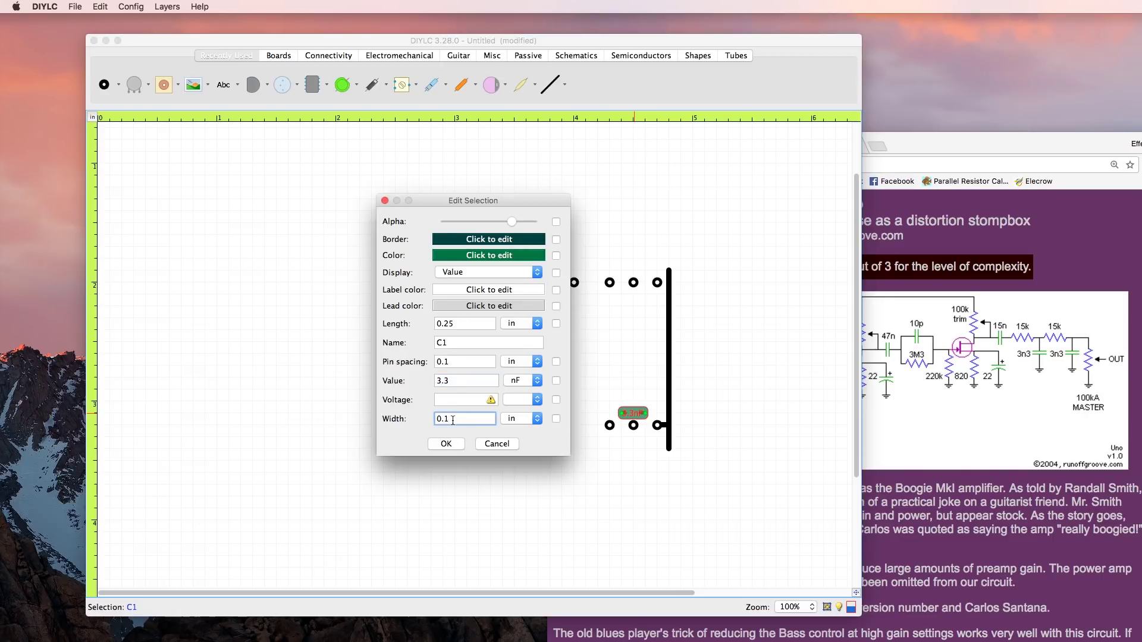
pyautogui.press('Return')
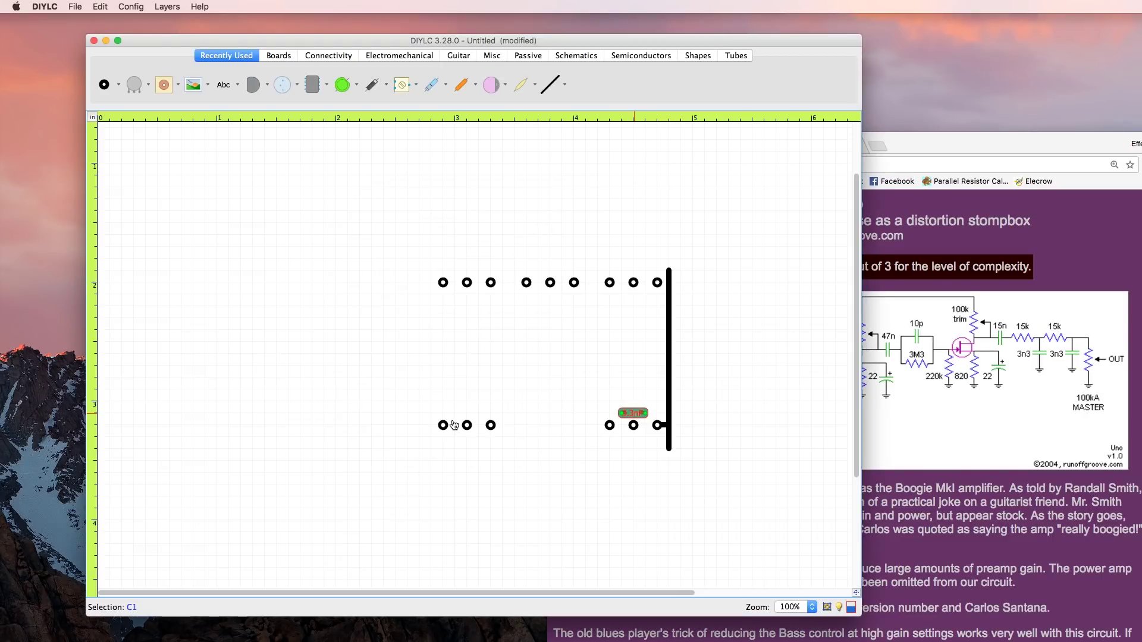
# Trace C1's left lead to the first pad and its right lead to the last bottom pad.
pyautogui.click(549, 84)
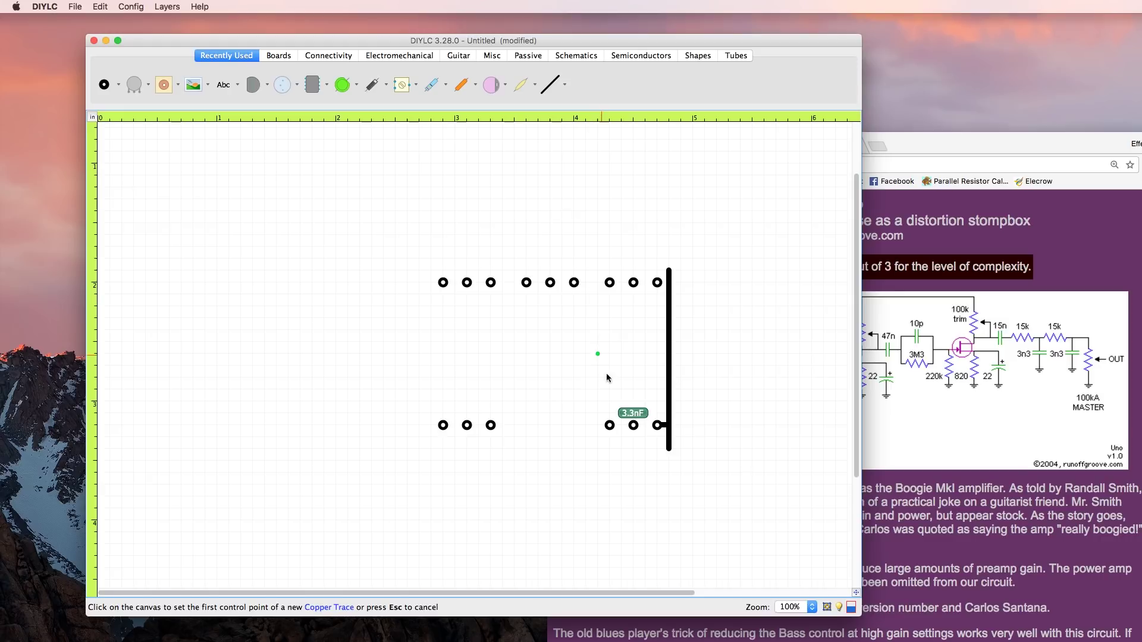
pyautogui.click(610, 425)
pyautogui.click(619, 417)
pyautogui.click(549, 83)
pyautogui.click(646, 414)
pyautogui.click(657, 426)
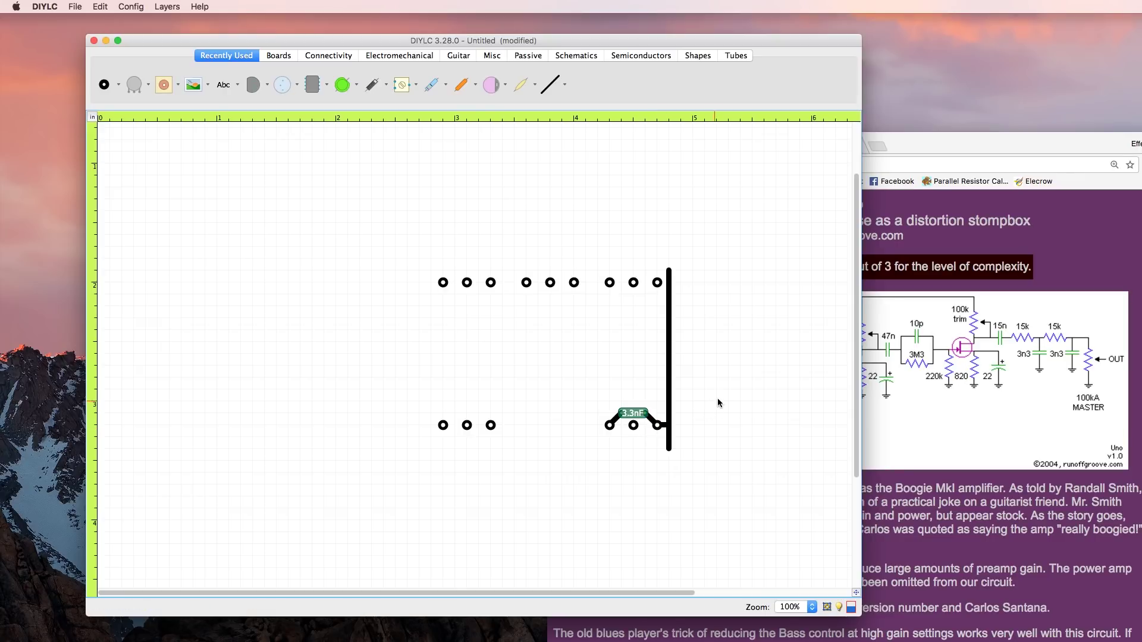
# Place resistor R1 above the 3.3nF capacitor and set it to 15K.
pyautogui.click(431, 85)
pyautogui.click(610, 402)
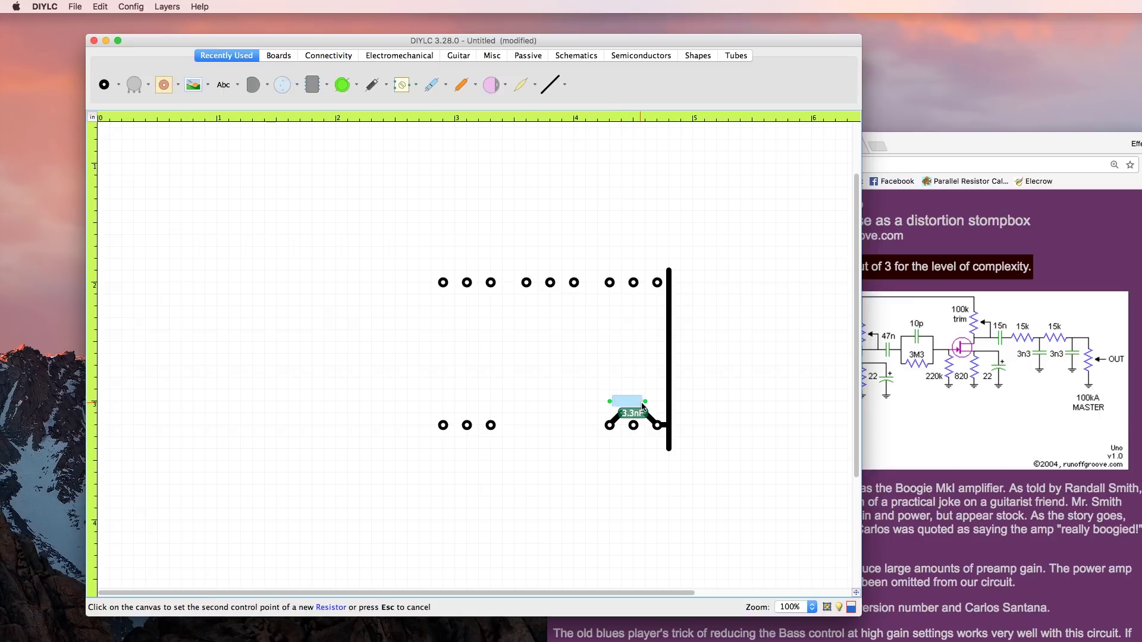
pyautogui.click(645, 403)
pyautogui.doubleClick(628, 407)
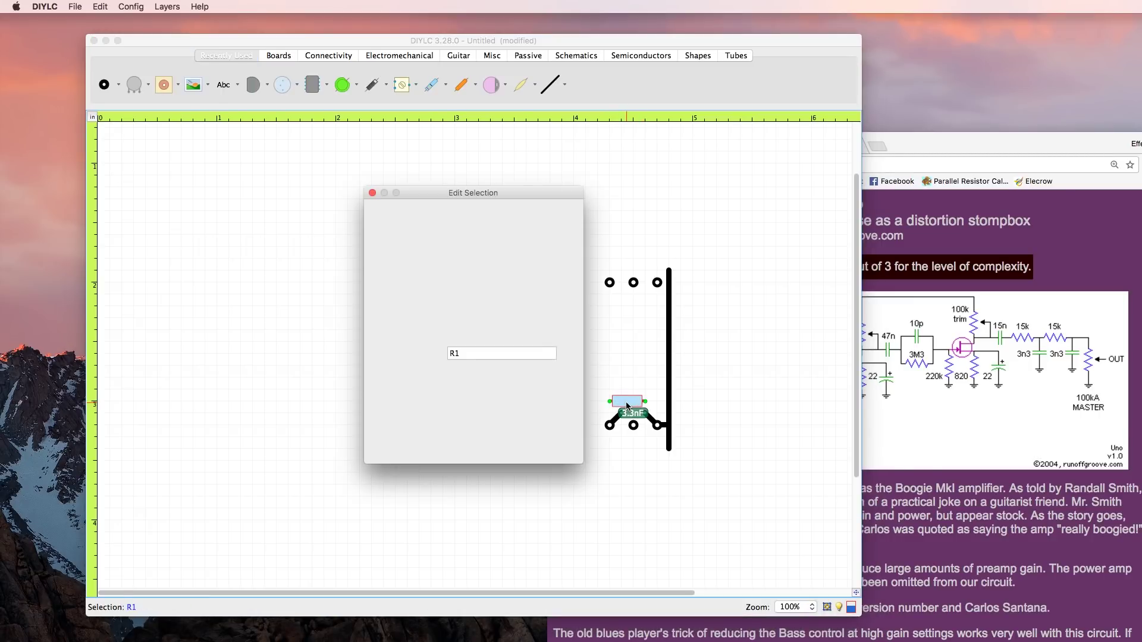
pyautogui.write('15')
pyautogui.press('Tab')
pyautogui.press('k')
pyautogui.press('Return')
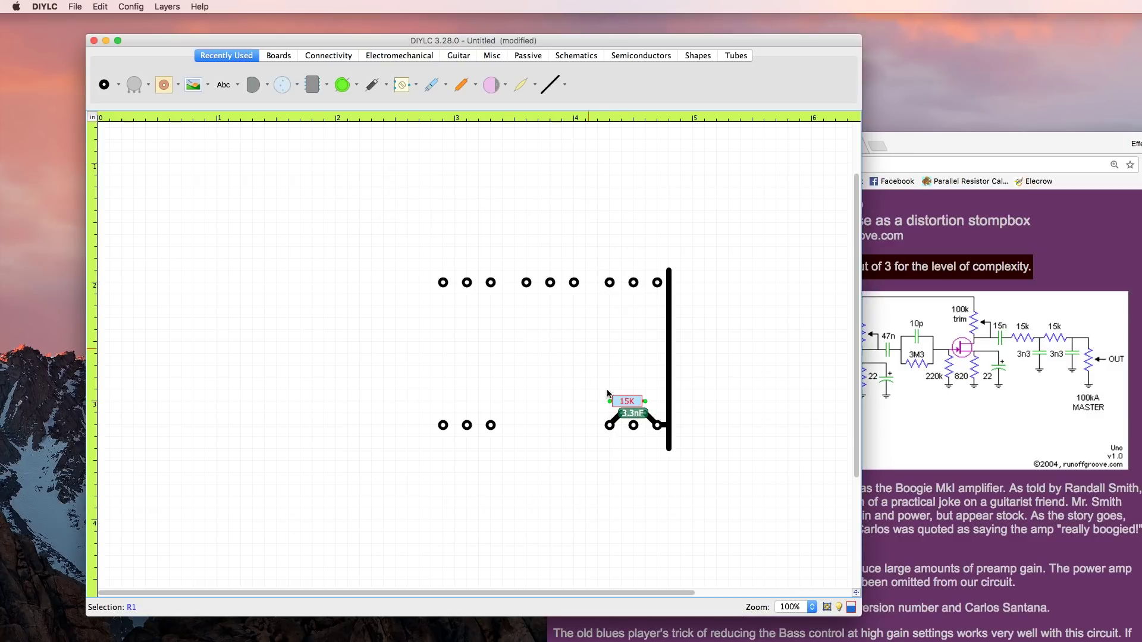
# Stretch the bottom-left trace up to R1's left end and add a short connecting trace.
pyautogui.click(616, 420)
pyautogui.moveTo(620, 412); pyautogui.dragTo(610, 401)
pyautogui.click(550, 85)
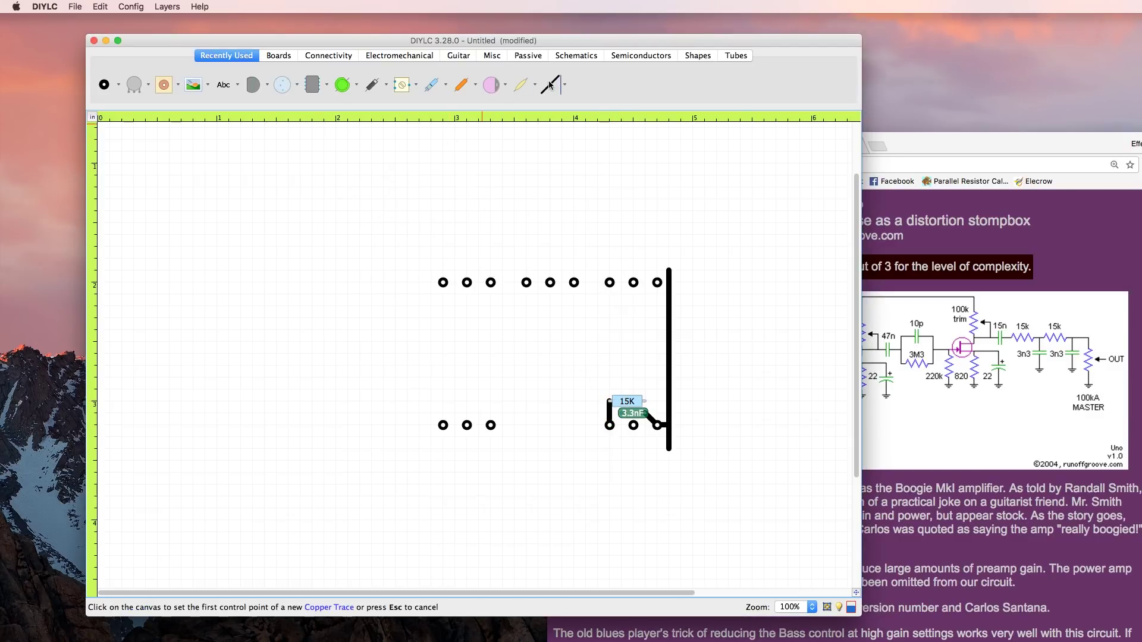
pyautogui.click(619, 418)
pyautogui.click(619, 417)
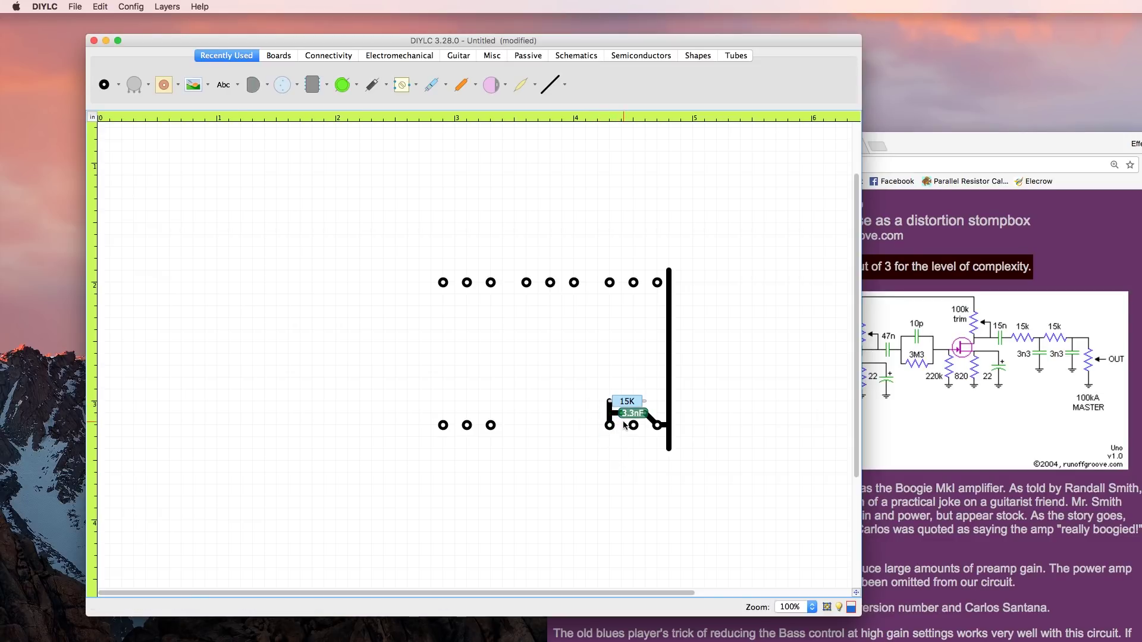
# Place a second 15k resistor, R2, directly above R1.
pyautogui.click(430, 85)
pyautogui.click(610, 390)
pyautogui.click(645, 390)
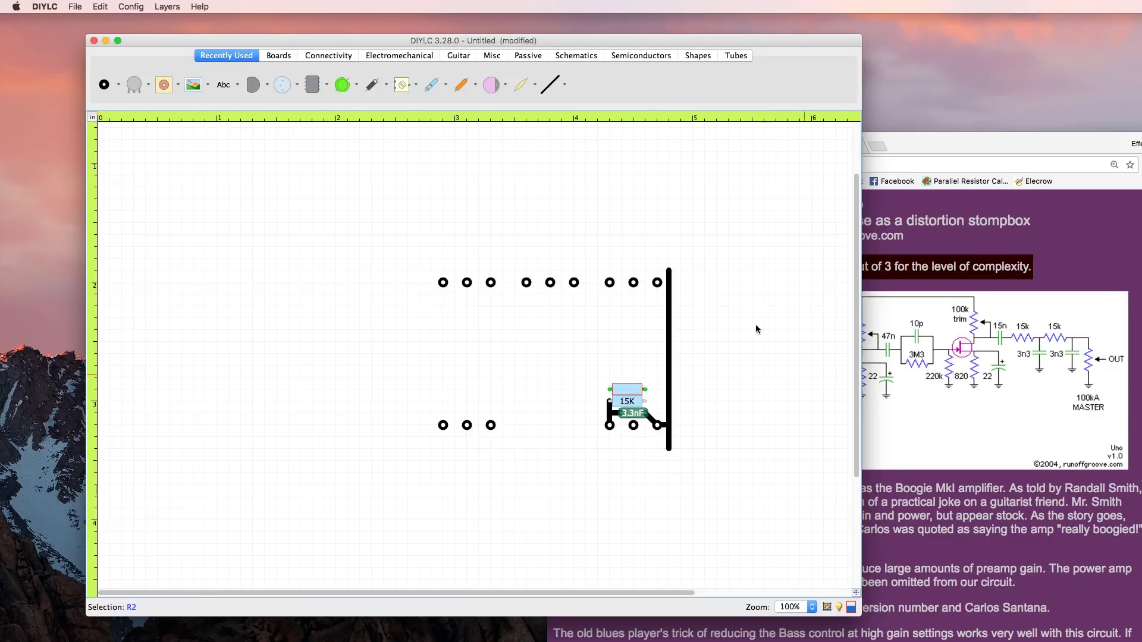
pyautogui.doubleClick(633, 392)
pyautogui.write('15k')
pyautogui.press('Return')
# Move the 3.3nF capacitor down, reattach its lead traces, and check the Uno schematic.
pyautogui.moveTo(632, 416); pyautogui.dragTo(646, 437)
pyautogui.click(617, 419)
pyautogui.click(650, 419)
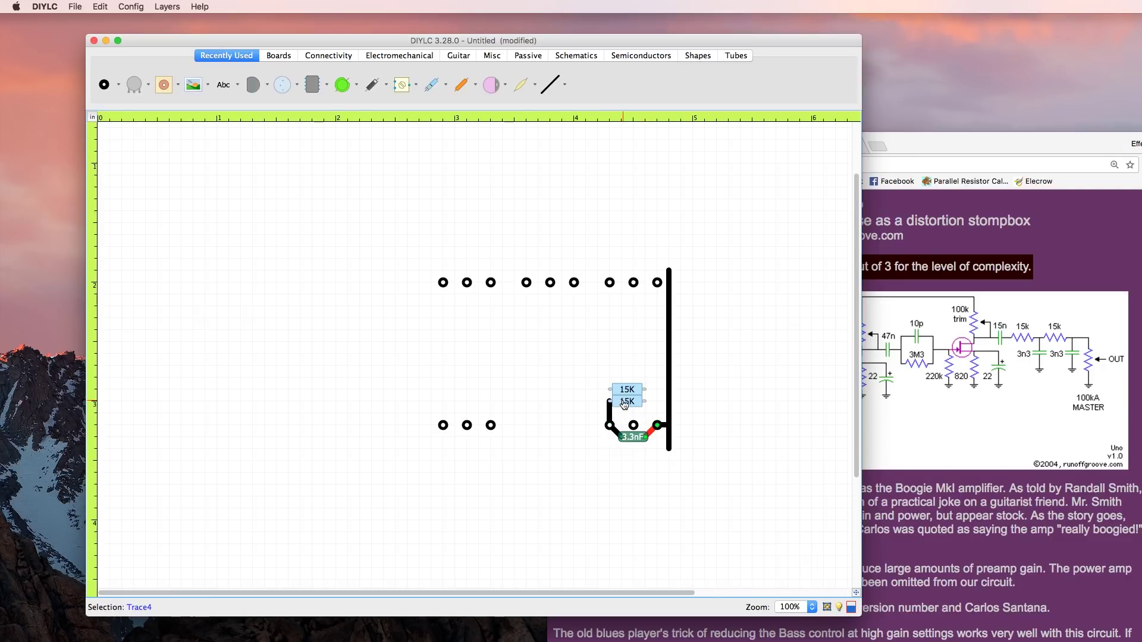
pyautogui.click(608, 410)
pyautogui.moveTo(609, 402)
pyautogui.mouseDown()
pyautogui.moveTo(624, 416)
pyautogui.moveTo(627, 402)
pyautogui.mouseUp()
pyautogui.click(612, 363)
pyautogui.click(979, 409)
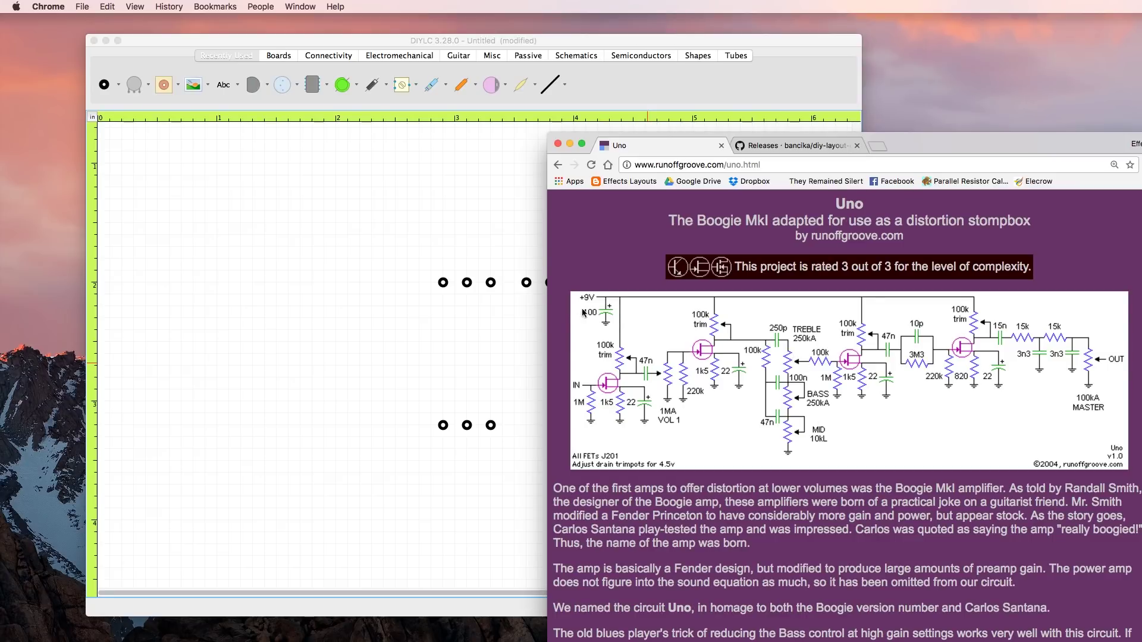
pyautogui.click(439, 365)
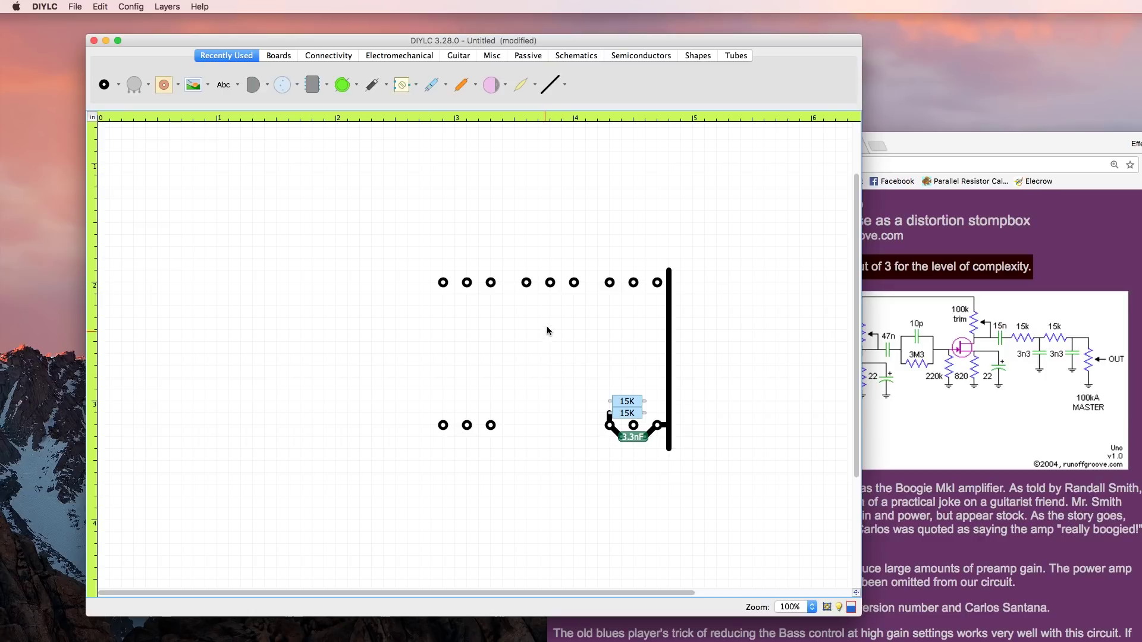
# Paste a copy of the 3.3nF capacitor beside the vertical trace and rotate it upright.
pyautogui.click(637, 440)
pyautogui.press('super+v')
pyautogui.click(644, 390)
pyautogui.rightClick(657, 392)
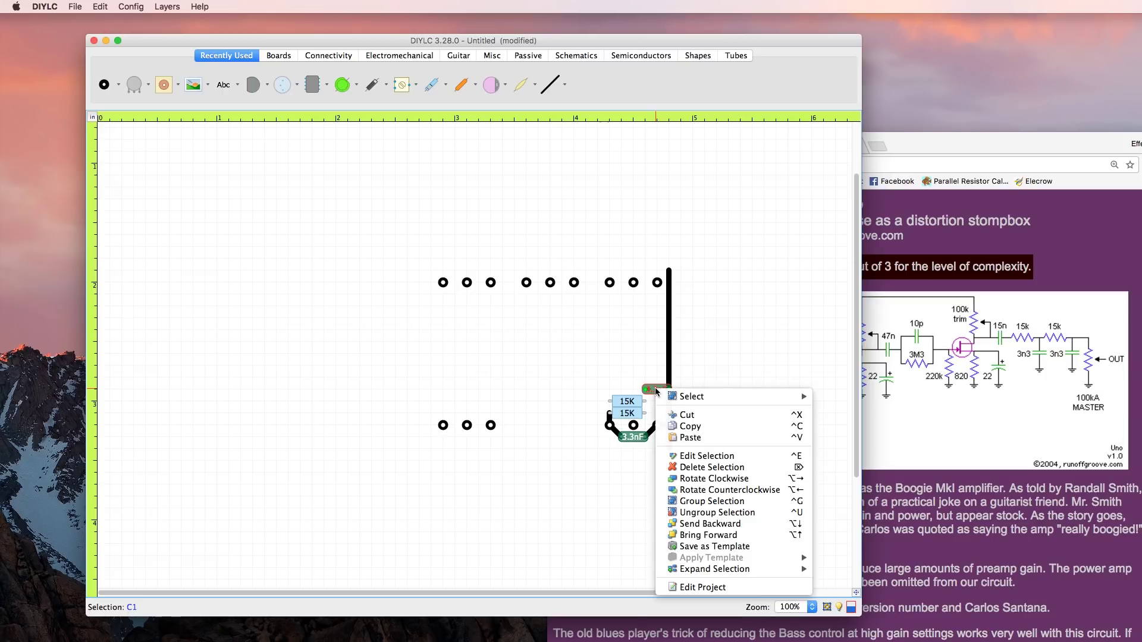
pyautogui.click(716, 480)
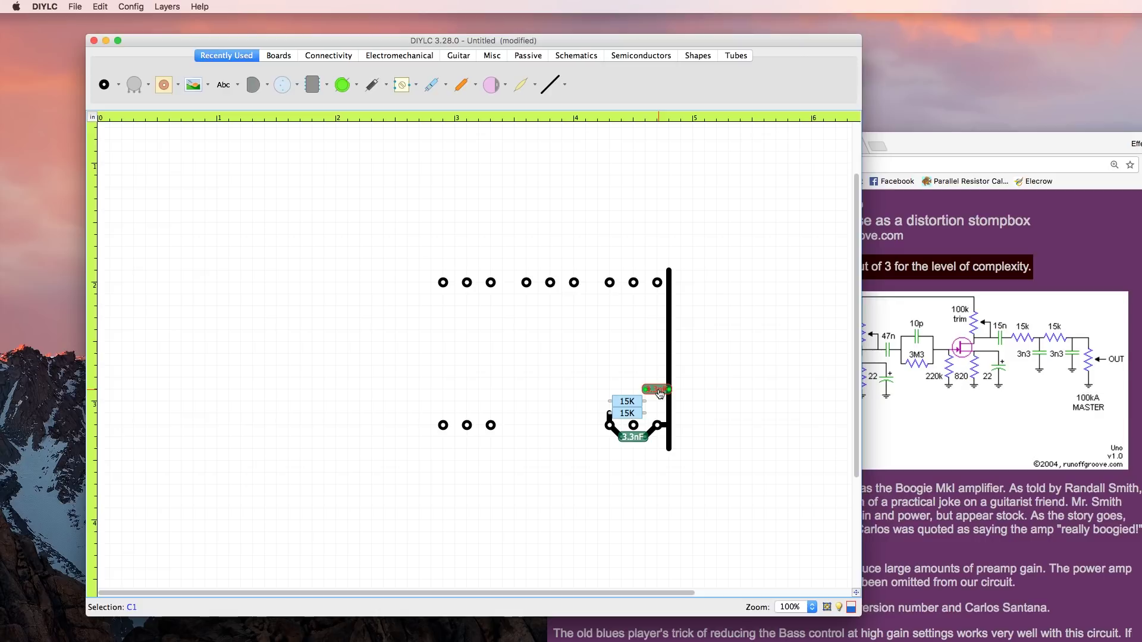
pyautogui.hotkey('ctrl', 'r')
pyautogui.click(688, 382)
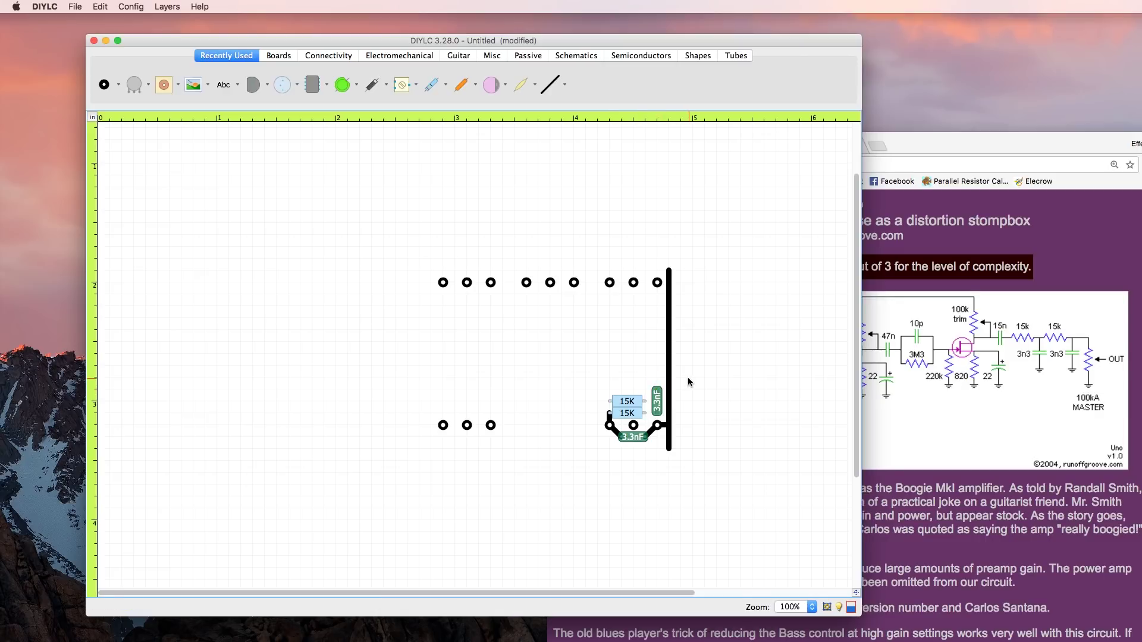
# Add short traces joining the 15K resistor ends and the upright capacitor's top to the vertical trace.
pyautogui.click(552, 85)
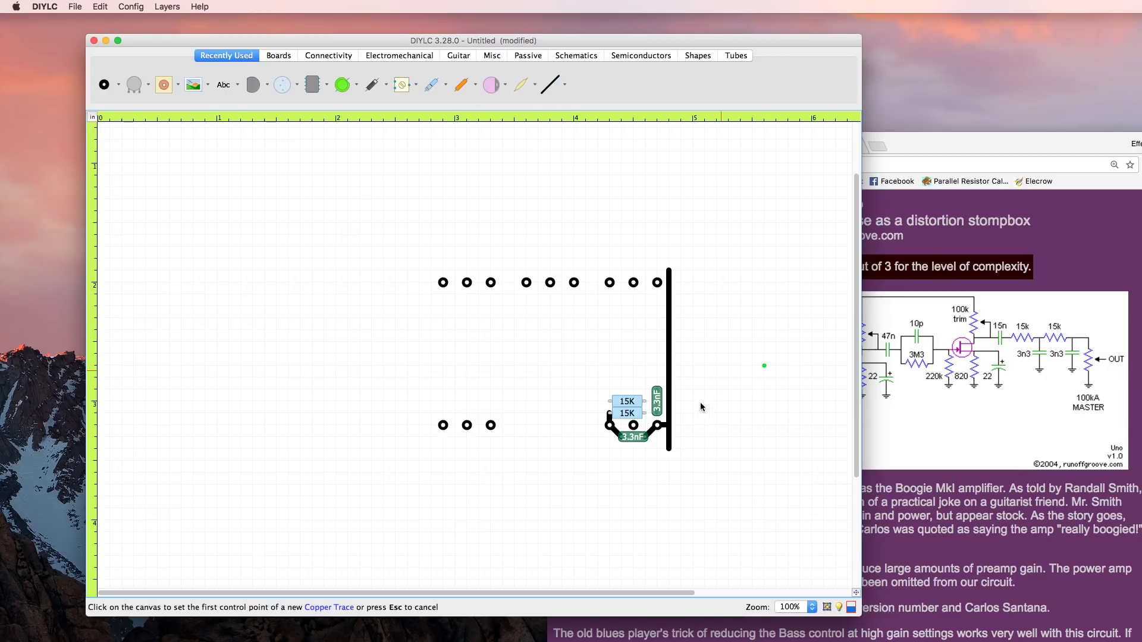
pyautogui.click(645, 402)
pyautogui.click(647, 412)
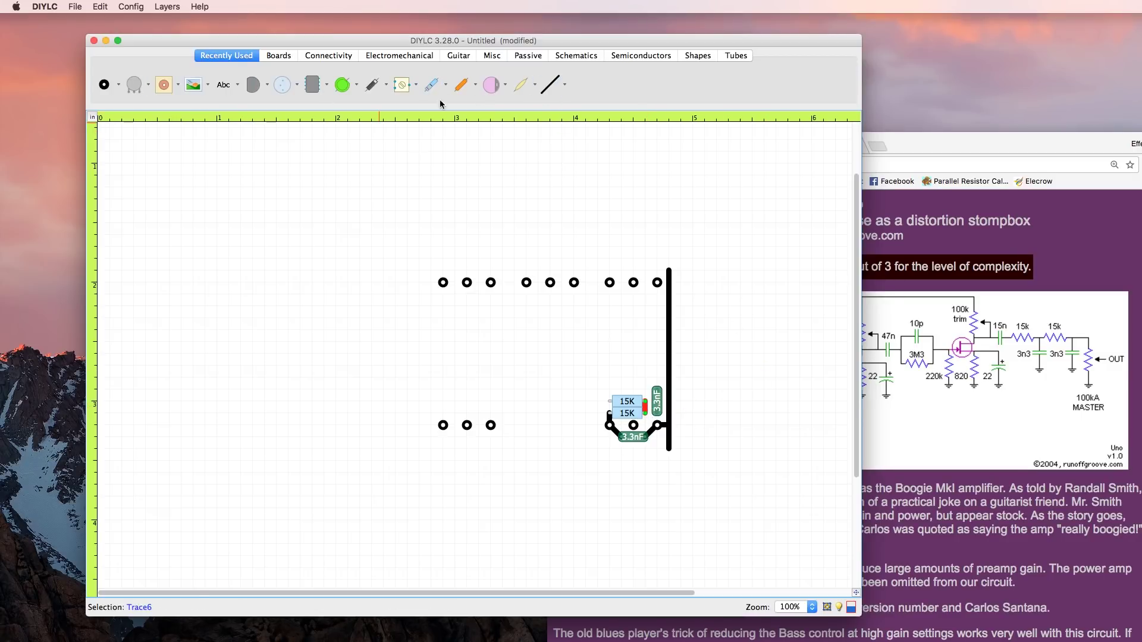
pyautogui.click(550, 84)
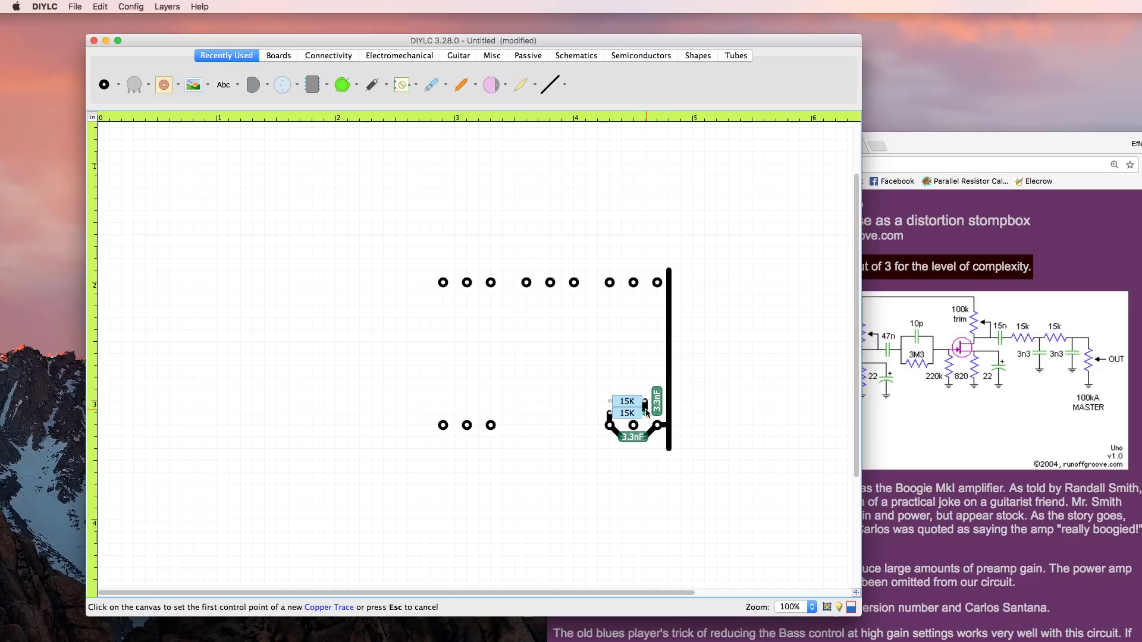
pyautogui.click(647, 414)
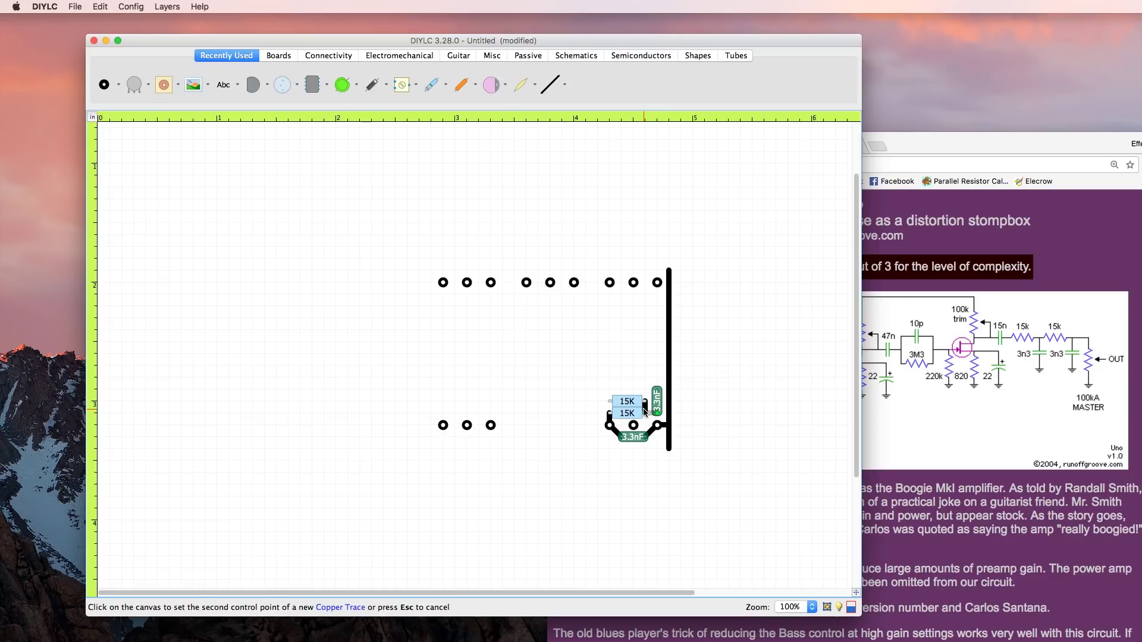
pyautogui.click(646, 410)
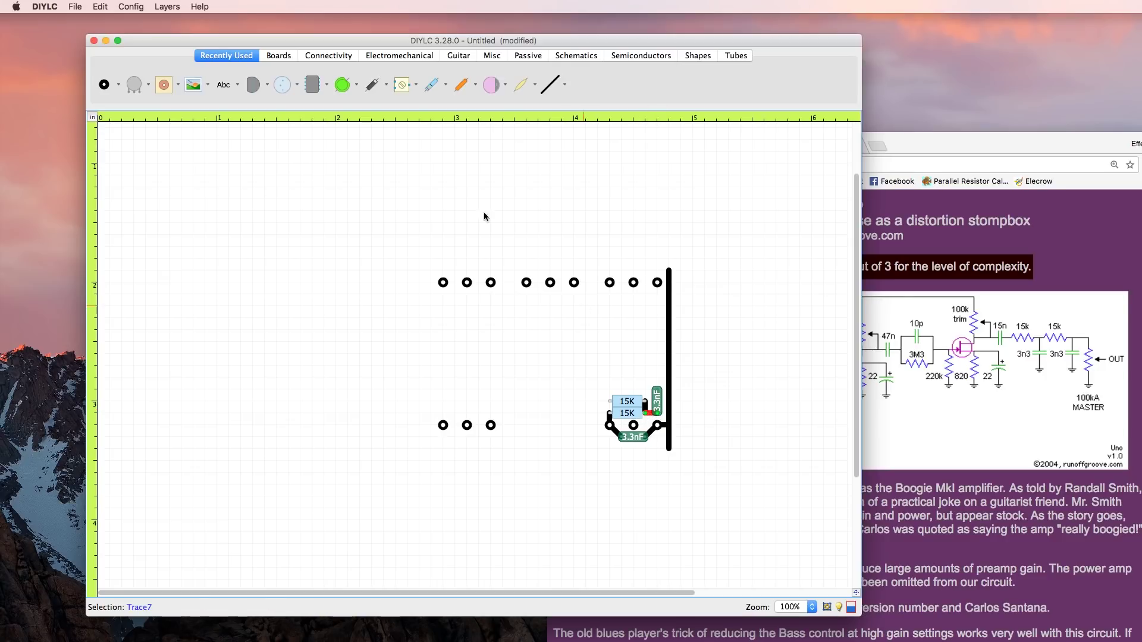
pyautogui.click(657, 390)
pyautogui.click(668, 389)
# Place a radial film capacitor above the 15K resistors with a value of 15nF.
pyautogui.click(458, 86)
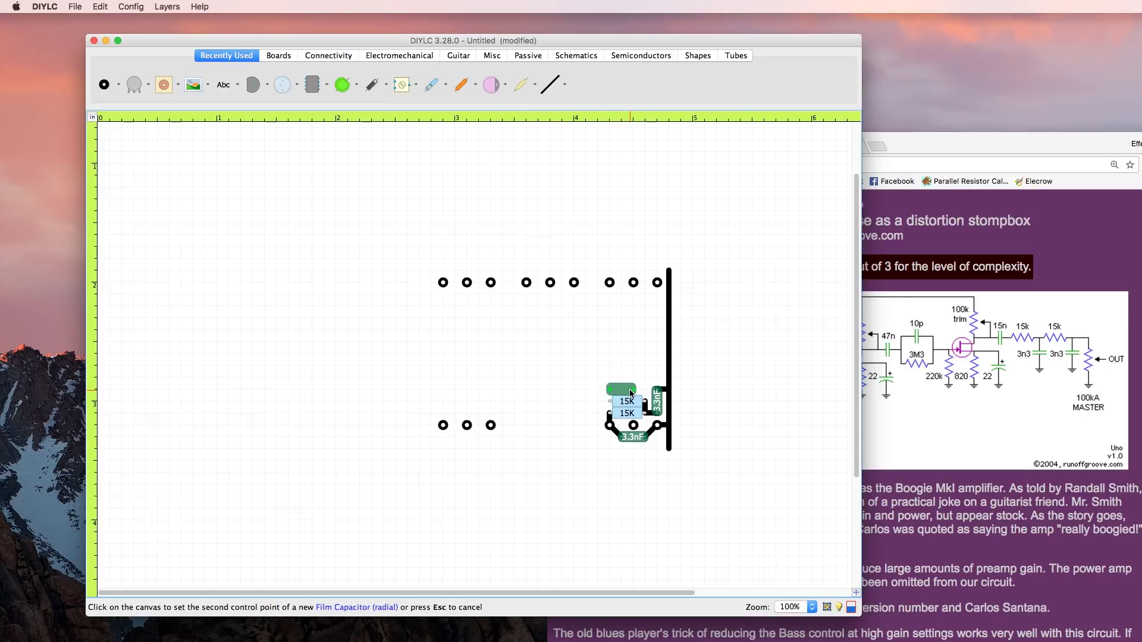
pyautogui.click(631, 393)
pyautogui.doubleClick(621, 391)
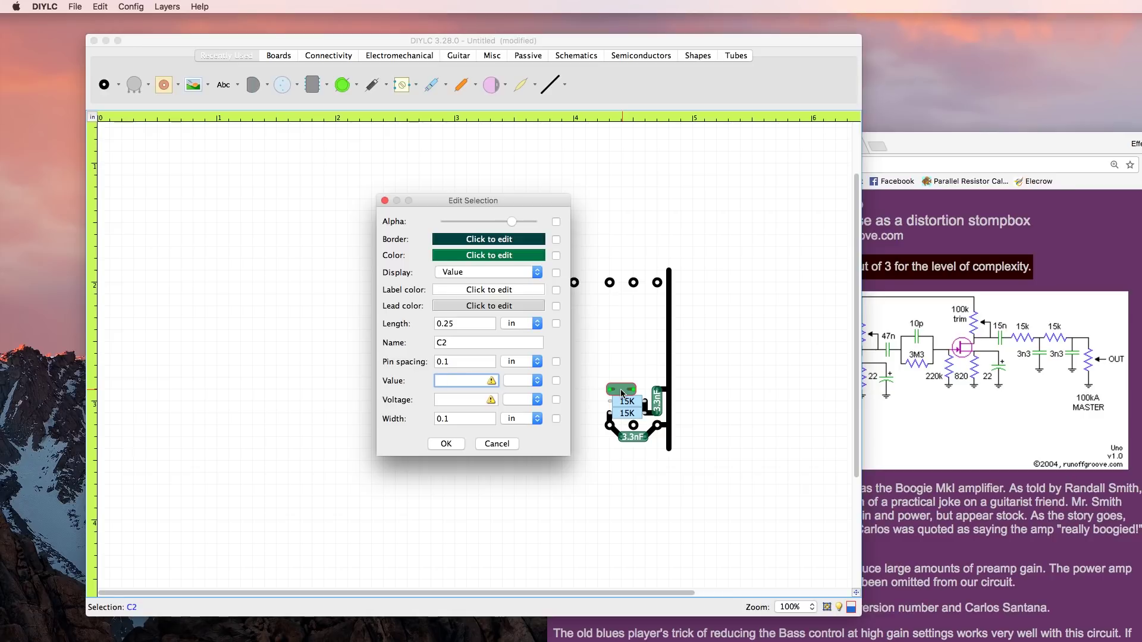
pyautogui.write('15')
pyautogui.press('Return')
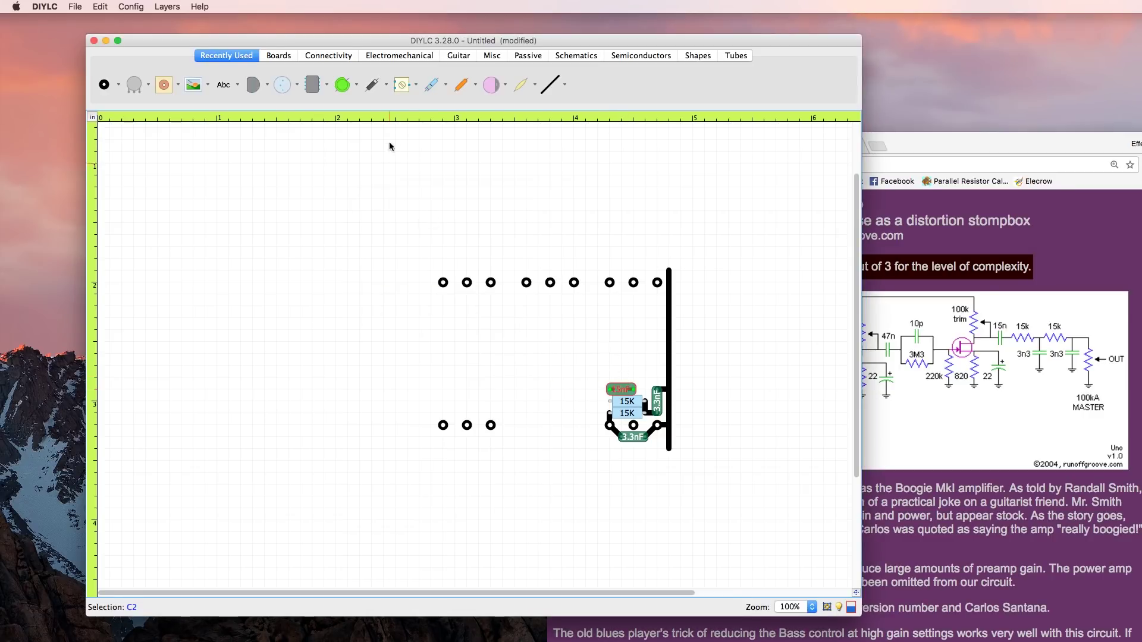
# Trace the 15nF capacitor lead to the 15K resistor lead, then view the Uno schematic.
pyautogui.click(551, 84)
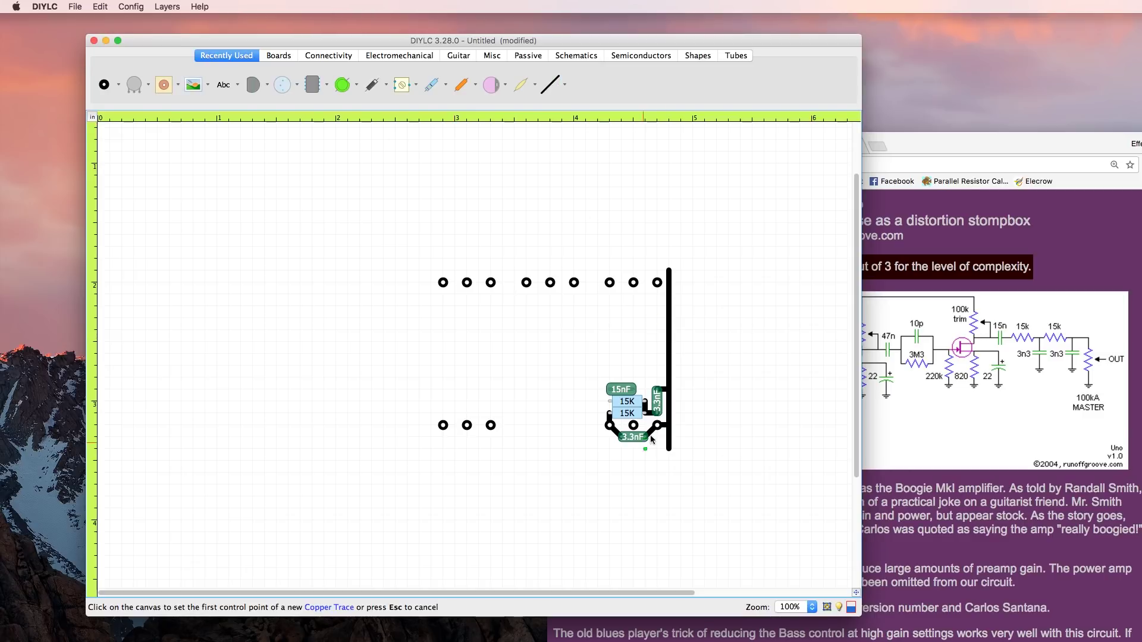
pyautogui.click(607, 390)
pyautogui.click(608, 402)
pyautogui.click(975, 396)
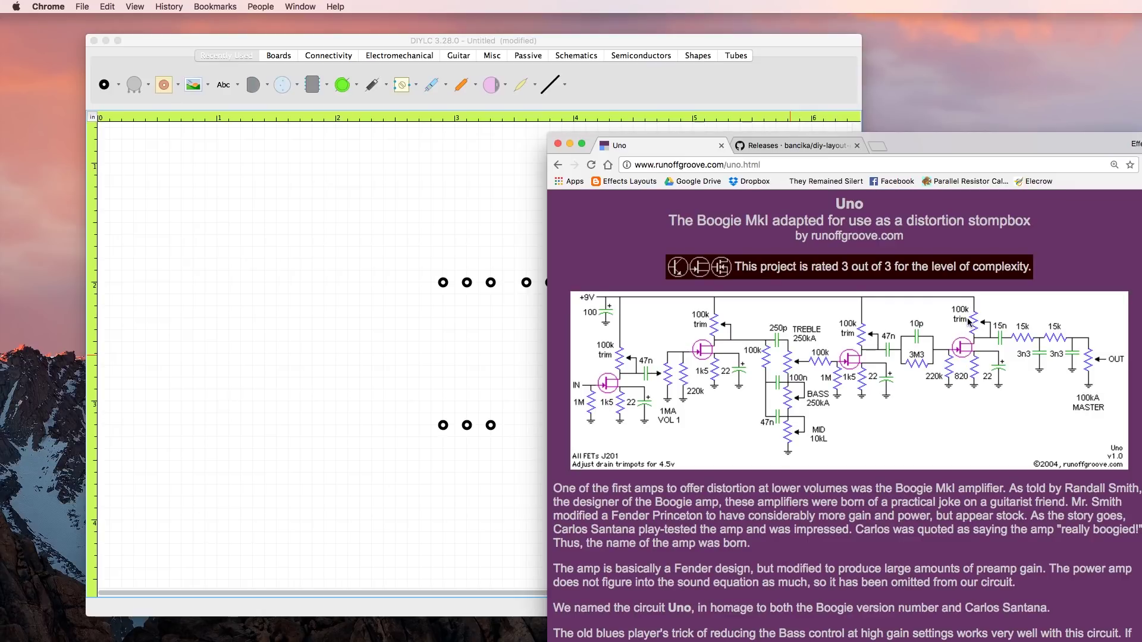
# Place trimmer potentiometer VR1 left of the 15nF capacitor, checking the Uno schematic.
pyautogui.click(506, 348)
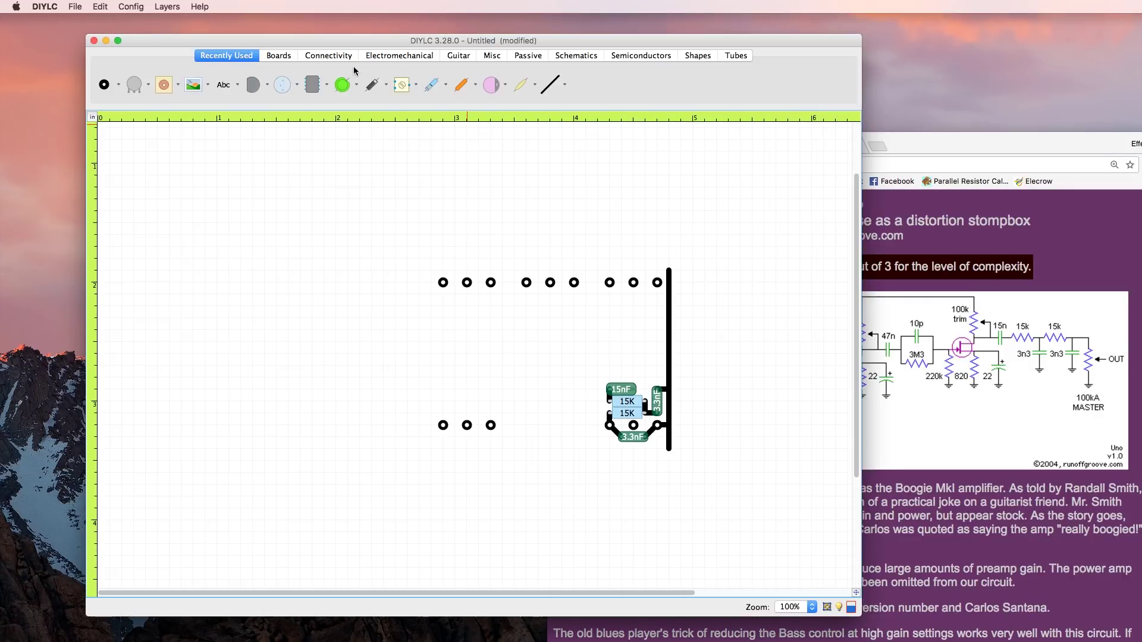
pyautogui.click(398, 85)
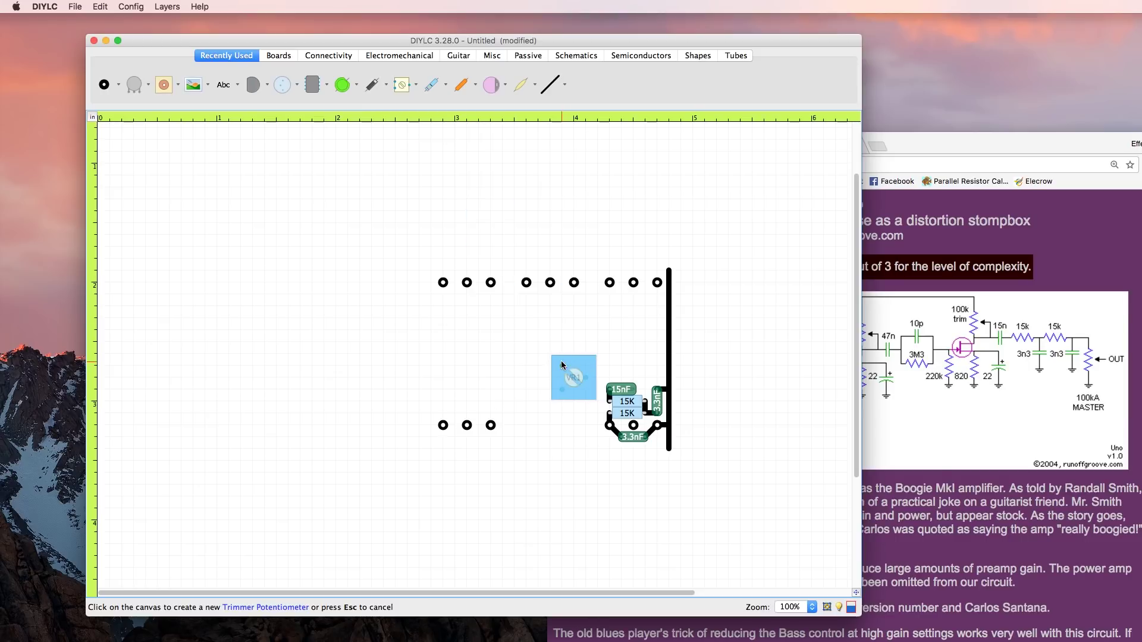
pyautogui.click(562, 361)
pyautogui.click(967, 395)
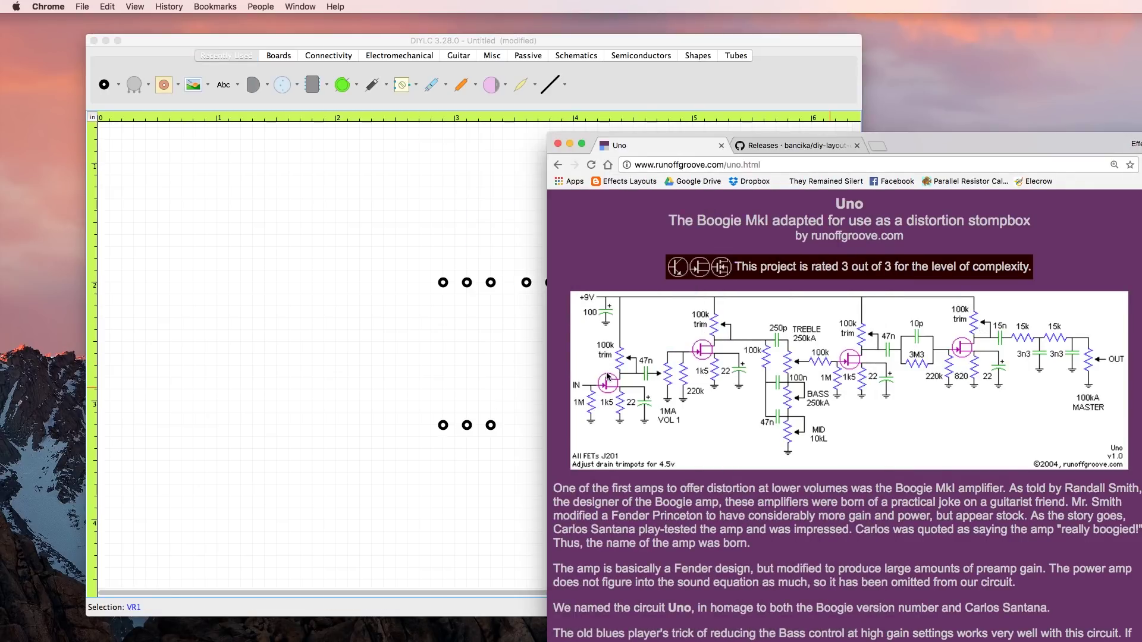
pyautogui.click(523, 339)
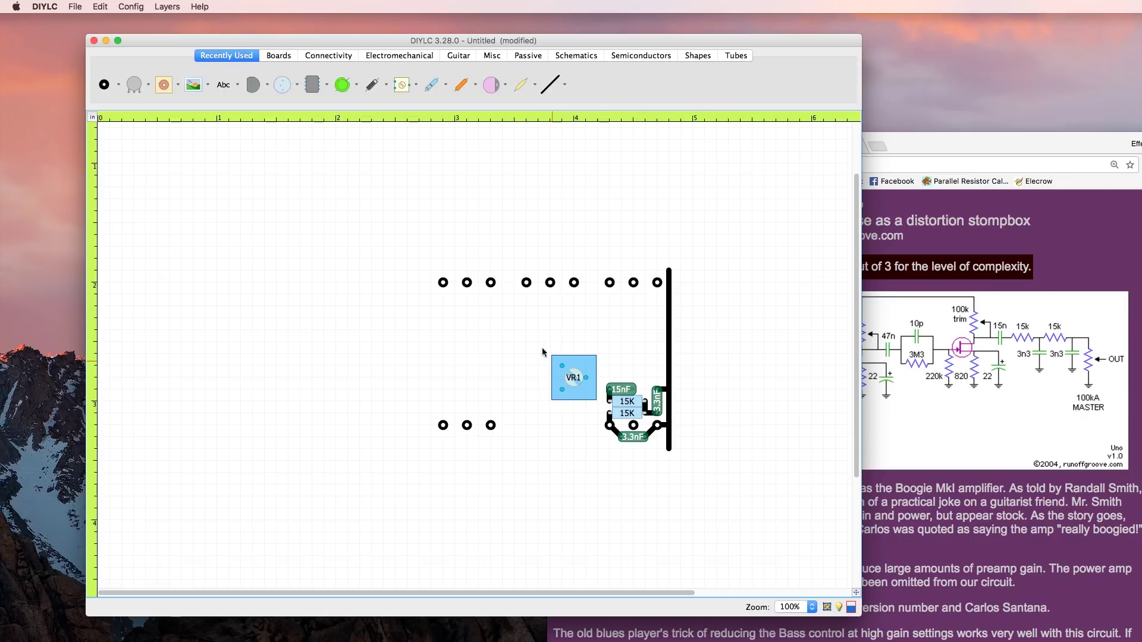
pyautogui.click(574, 379)
pyautogui.click(253, 84)
# Place transistor Q1 above the 15nF capacitor, rotated, with pin labels G S D.
pyautogui.click(614, 345)
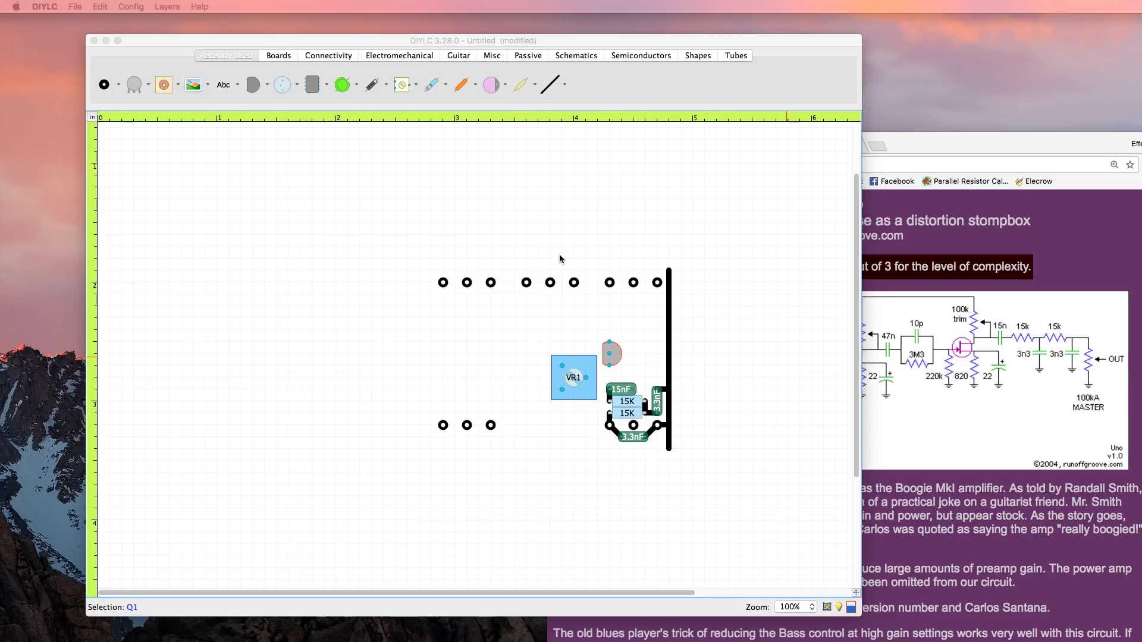
pyautogui.press('super+r')
pyautogui.moveTo(617, 359); pyautogui.dragTo(621, 372)
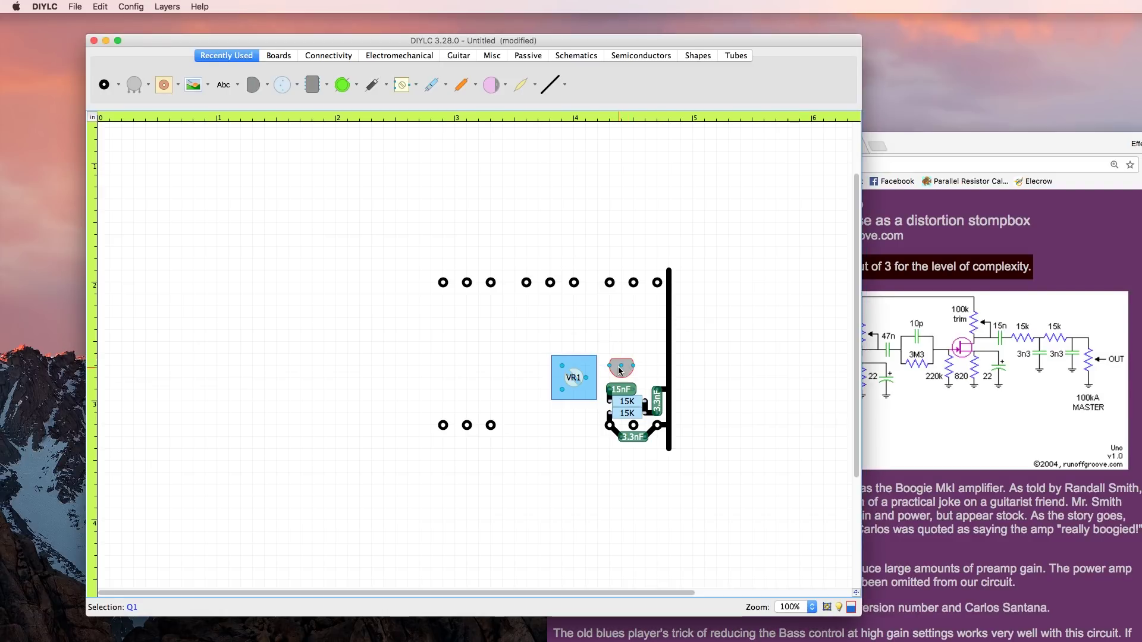
pyautogui.doubleClick(620, 372)
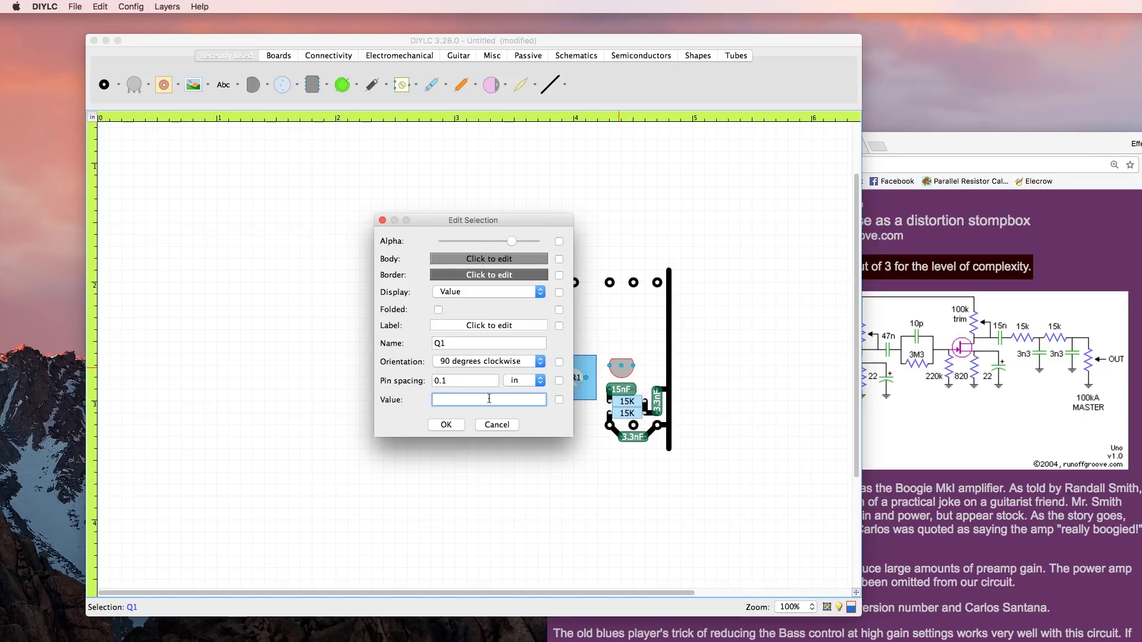
pyautogui.write('G S D')
pyautogui.press('Return')
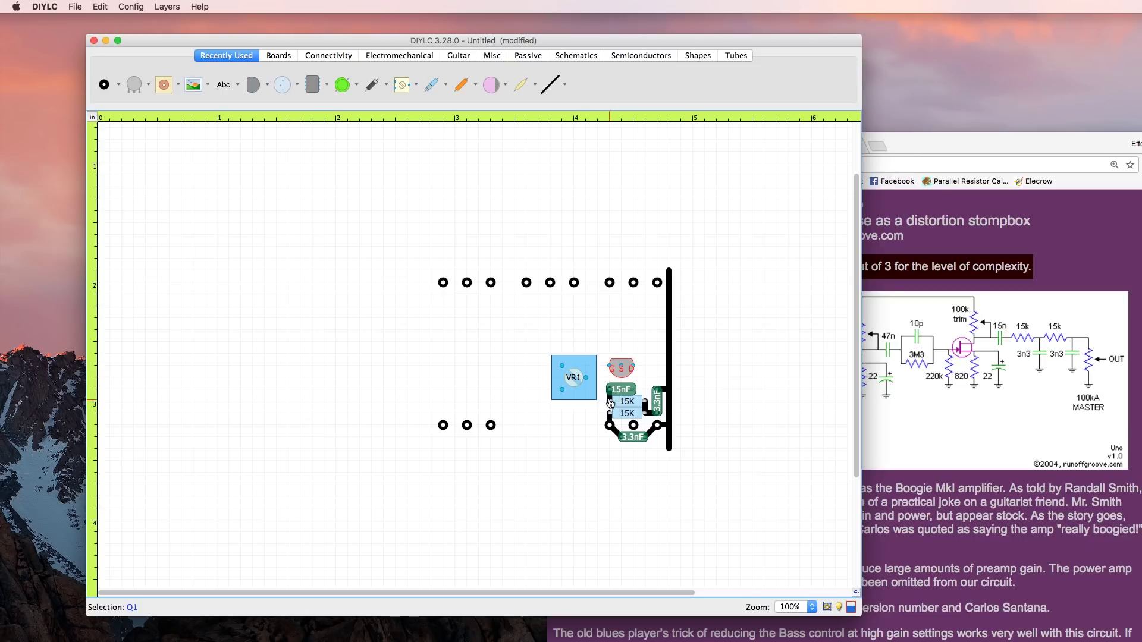
# Move VR1 up-left, adjust the traces by the 15K resistors, and add a short trace beside the 15nF capacitor.
pyautogui.moveTo(586, 381); pyautogui.dragTo(550, 345)
pyautogui.click(644, 414)
pyautogui.moveTo(644, 413)
pyautogui.mouseDown()
pyautogui.moveTo(642, 402)
pyautogui.moveTo(645, 412)
pyautogui.mouseUp()
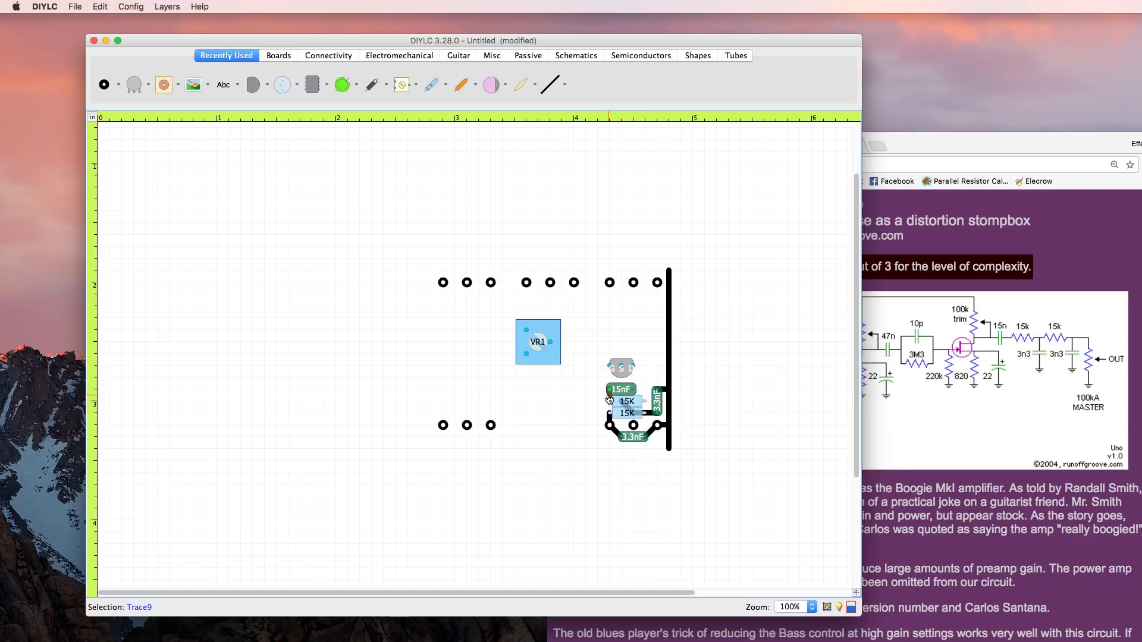
pyautogui.moveTo(610, 402); pyautogui.dragTo(633, 389)
pyautogui.click(550, 85)
pyautogui.click(644, 389)
pyautogui.click(644, 401)
# Reposition Q1 and VR1, then trace the JFET's drain pin to the 15nF capacitor pad.
pyautogui.moveTo(633, 375); pyautogui.dragTo(598, 394)
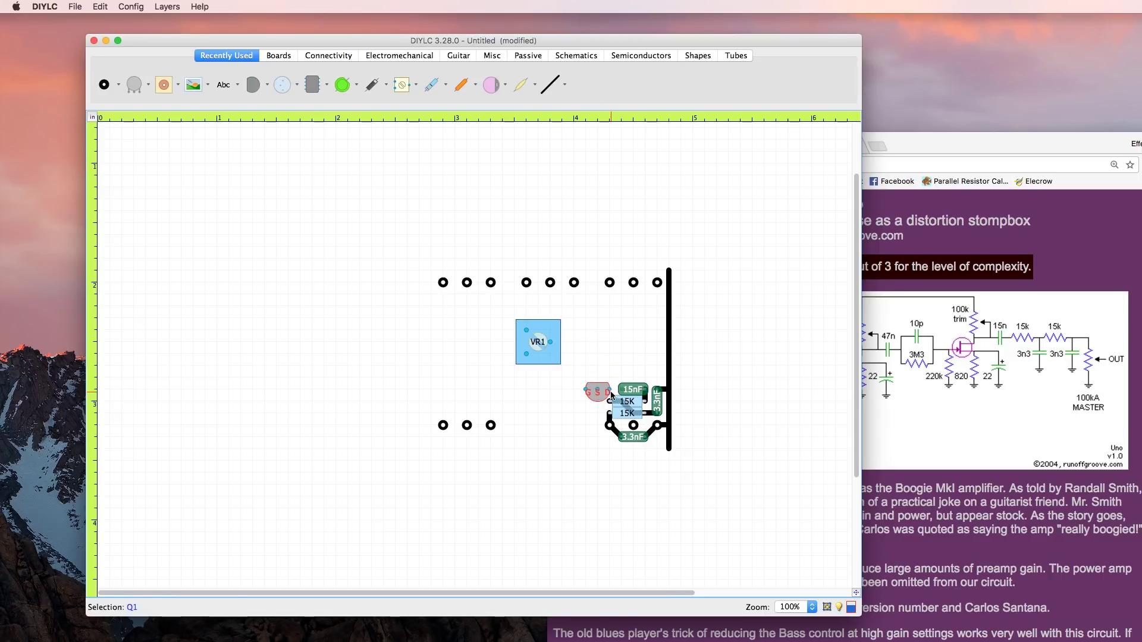
pyautogui.moveTo(553, 357); pyautogui.dragTo(565, 380)
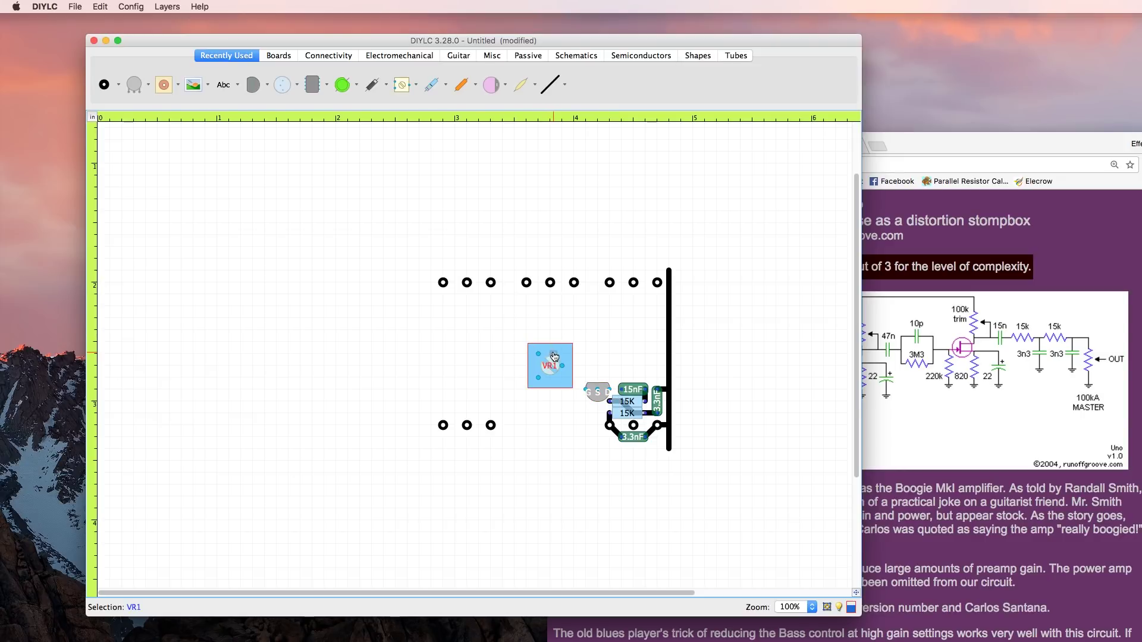
pyautogui.click(550, 85)
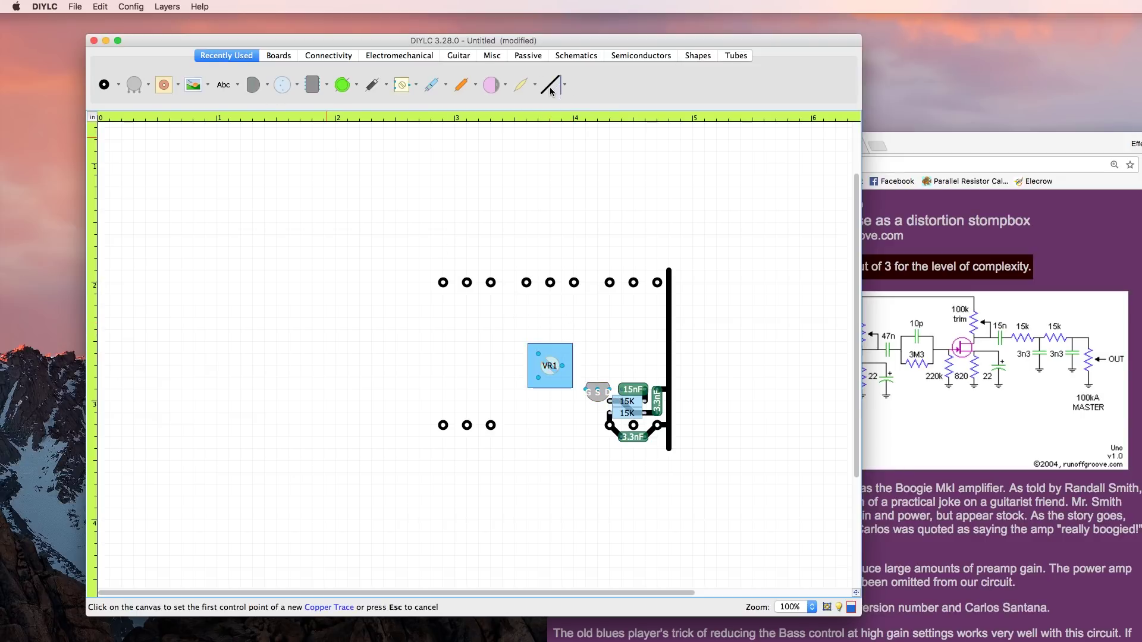
pyautogui.click(607, 391)
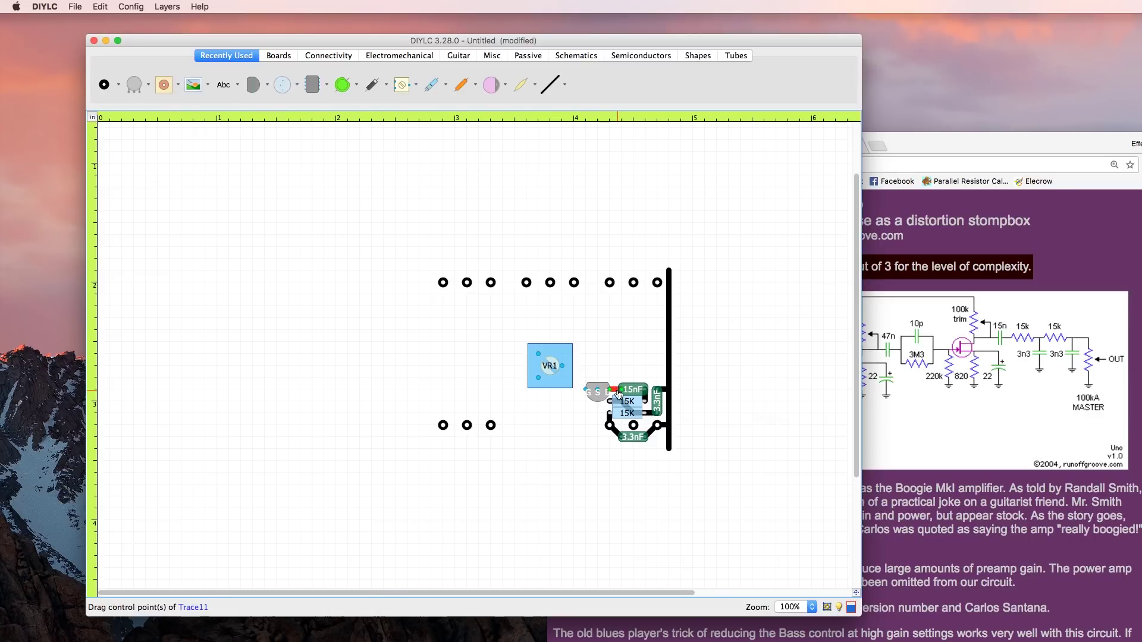
pyautogui.click(621, 390)
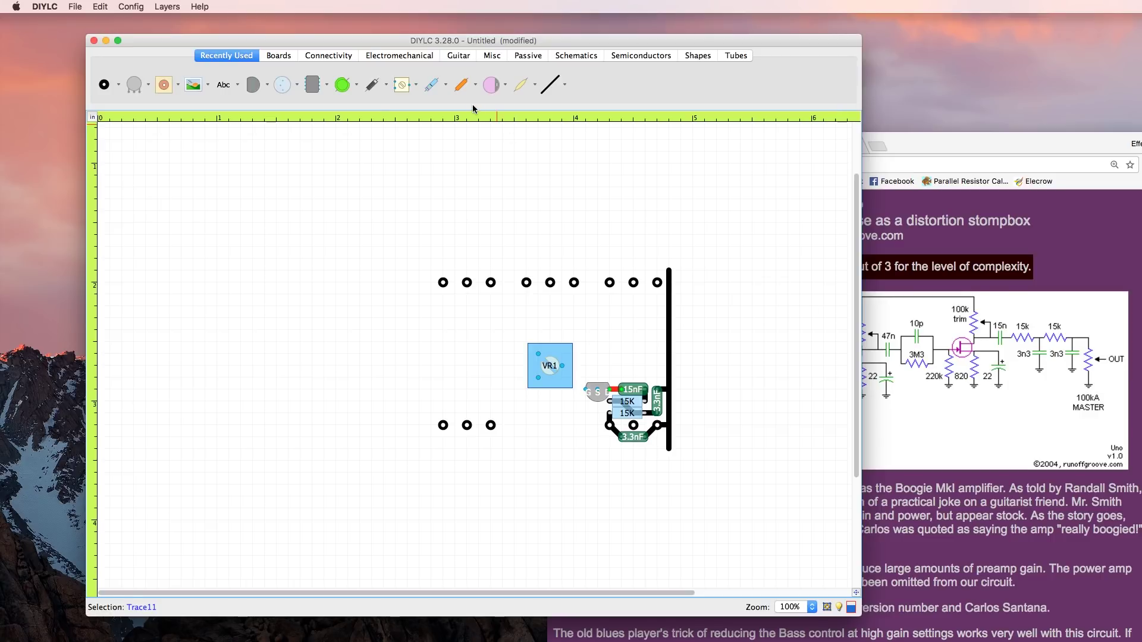
# Place an upright resistor R3 below the JFET and set it to 820Ω.
pyautogui.click(431, 85)
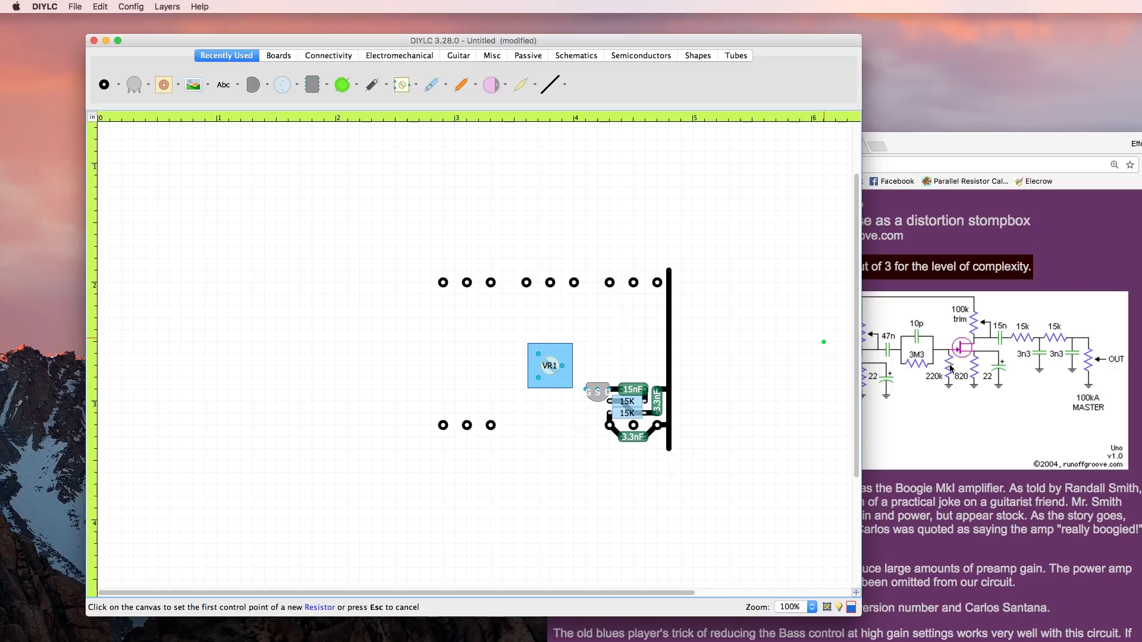
pyautogui.click(597, 403)
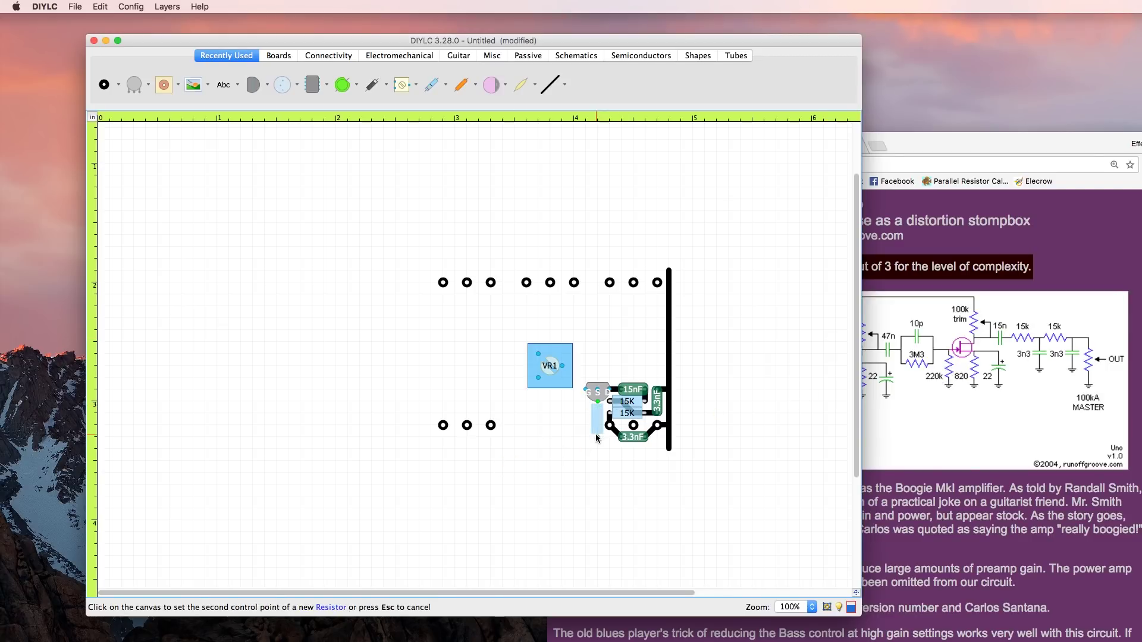
pyautogui.click(597, 437)
pyautogui.doubleClick(599, 414)
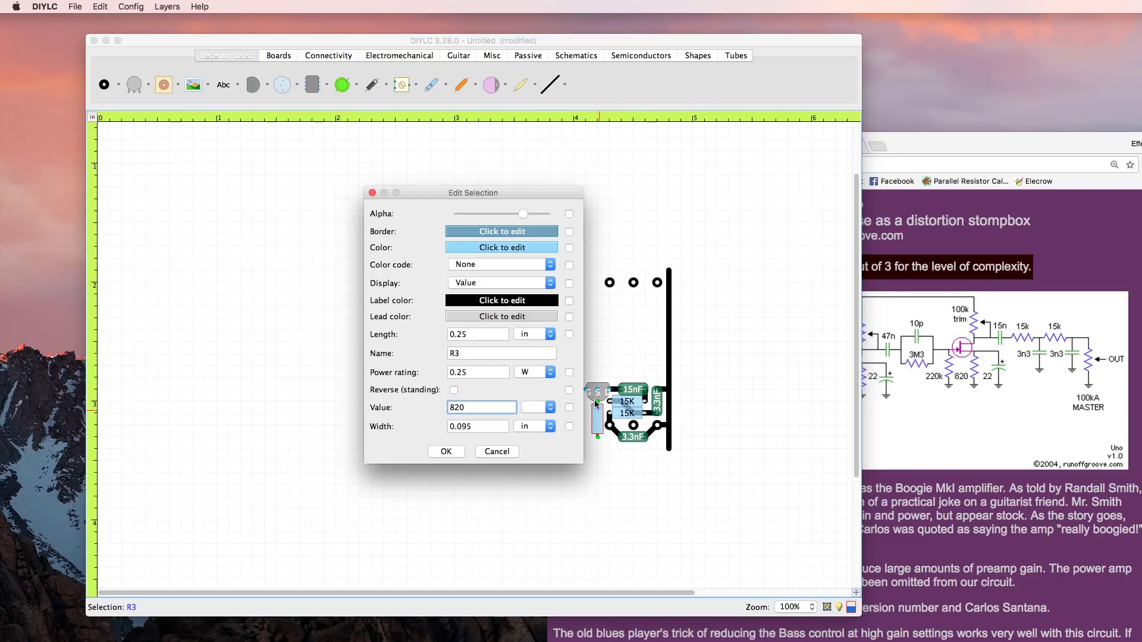
pyautogui.write('820')
pyautogui.click(539, 407)
pyautogui.click(535, 407)
pyautogui.click(446, 452)
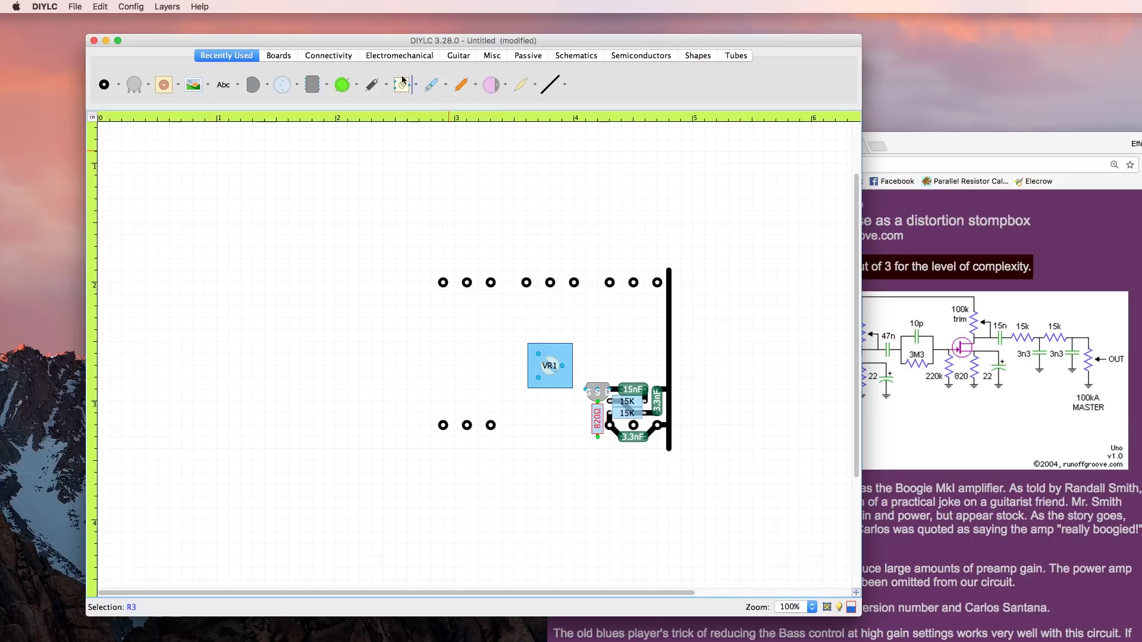
# Place a second upright resistor R4 to its left and set it to 220K.
pyautogui.click(423, 87)
pyautogui.click(586, 401)
pyautogui.click(585, 437)
pyautogui.doubleClick(586, 424)
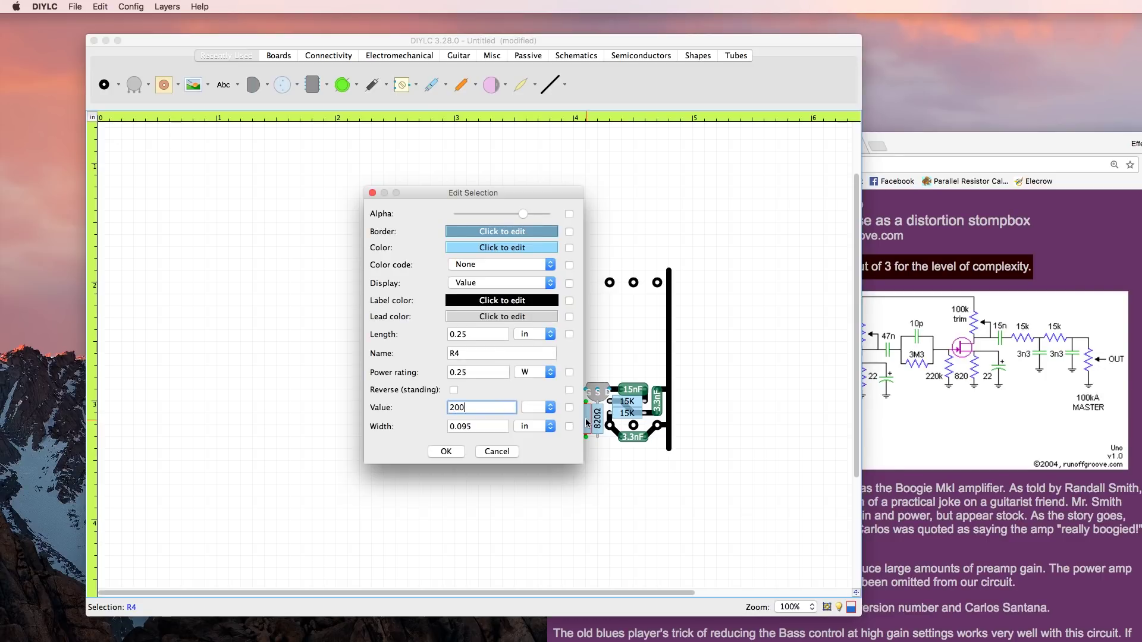
pyautogui.press('BackSpace')
pyautogui.press('BackSpace')
pyautogui.write('20')
pyautogui.press('Tab')
pyautogui.press('k')
pyautogui.press('Return')
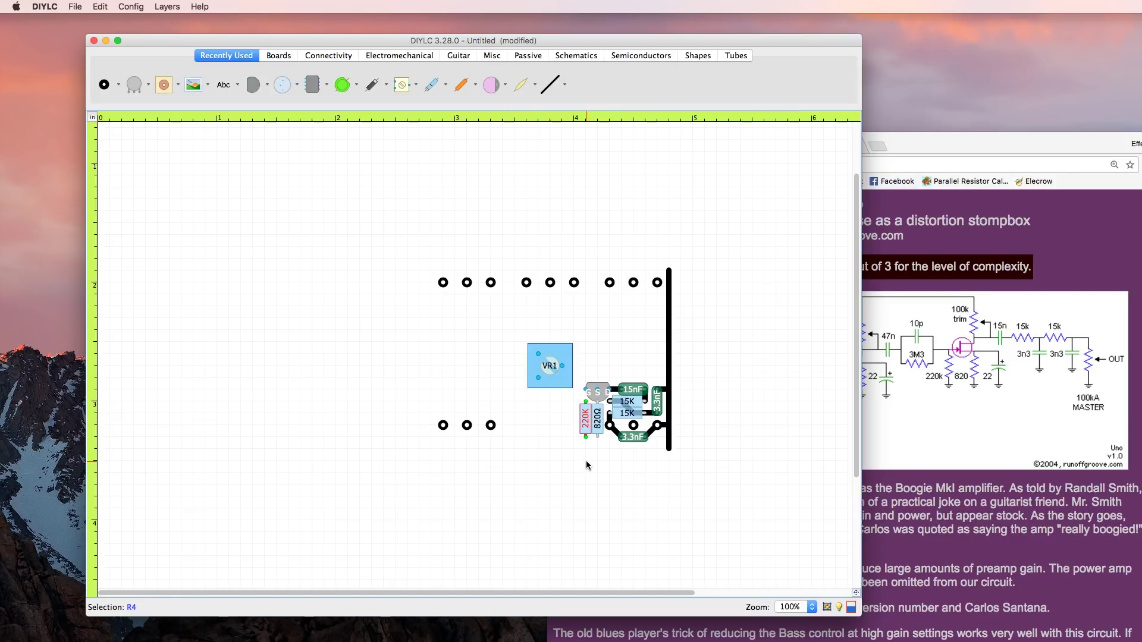
# Add a solder pad below the 3.3nF capacitor with a trace, and extend the vertical trace down.
pyautogui.click(550, 84)
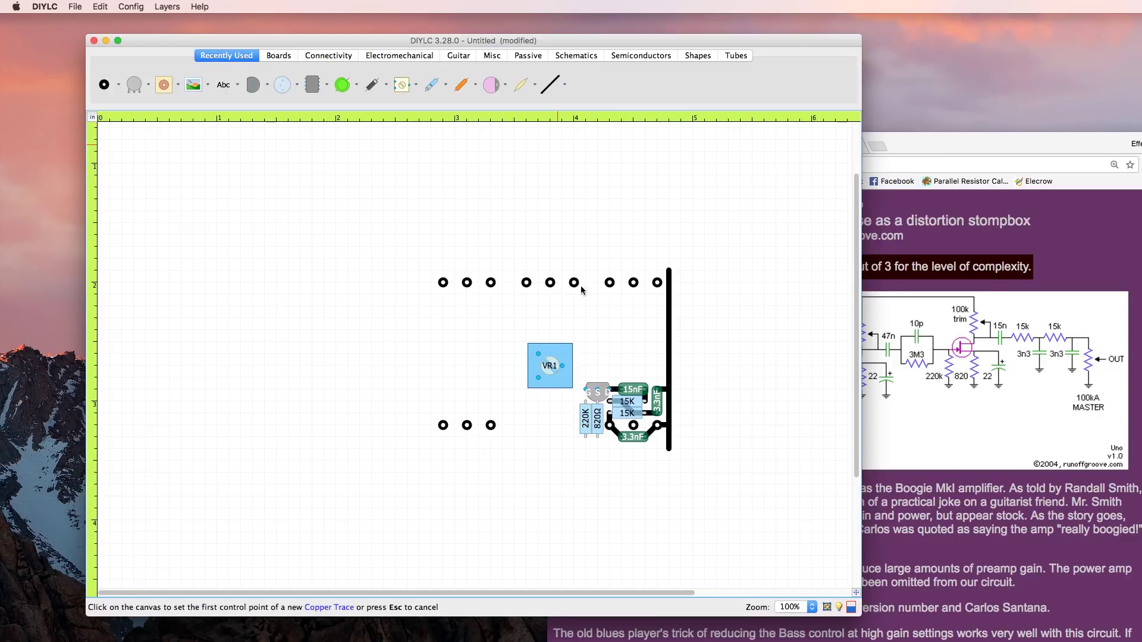
pyautogui.click(634, 426)
pyautogui.click(634, 448)
pyautogui.click(104, 84)
pyautogui.click(634, 448)
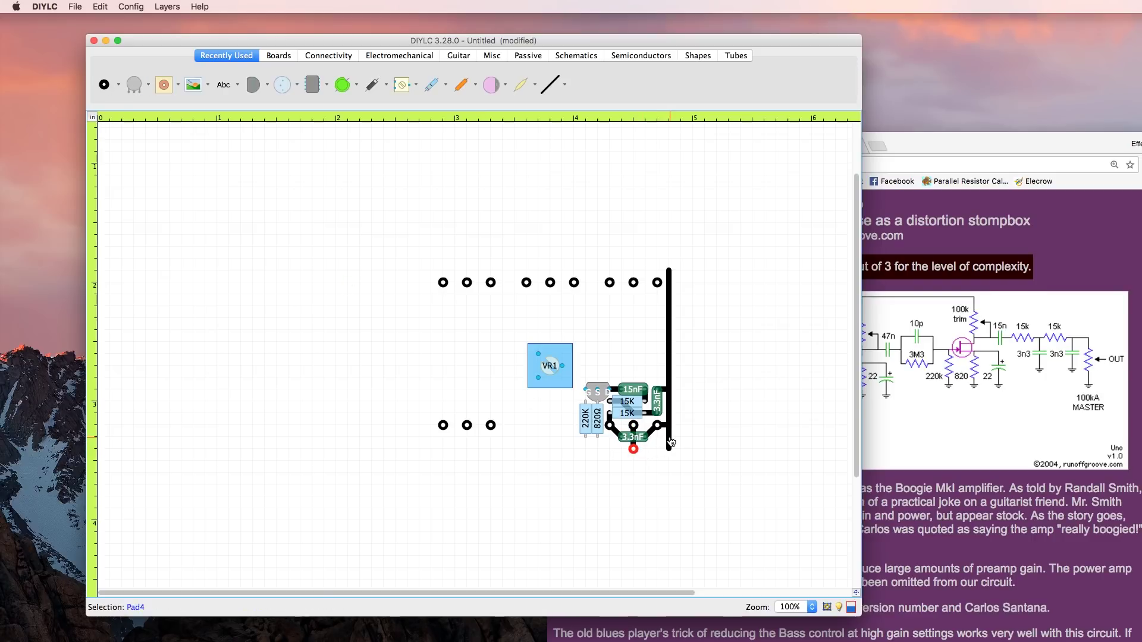
pyautogui.moveTo(669, 438); pyautogui.dragTo(672, 449)
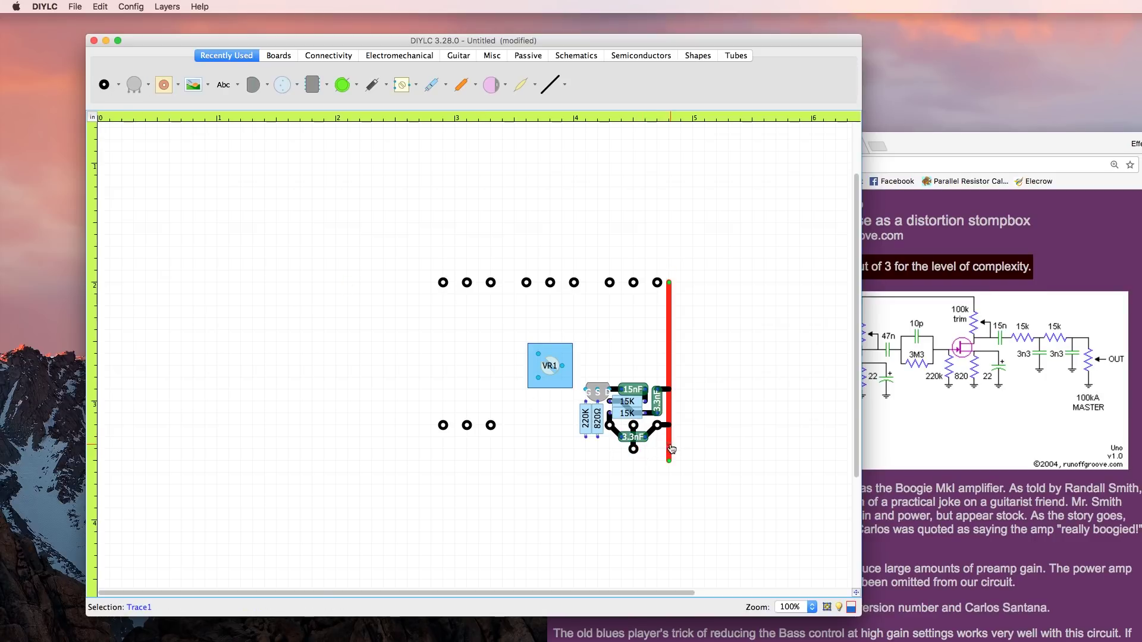
# Run a ground trace from the vertical trace's bottom left along the board.
pyautogui.click(552, 87)
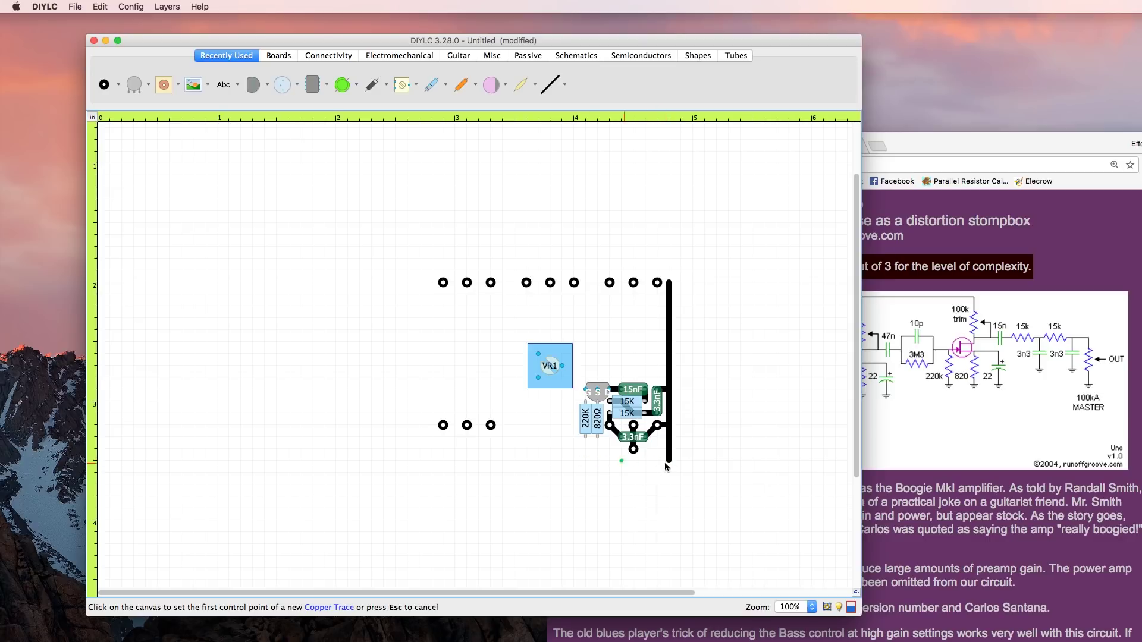
pyautogui.click(668, 461)
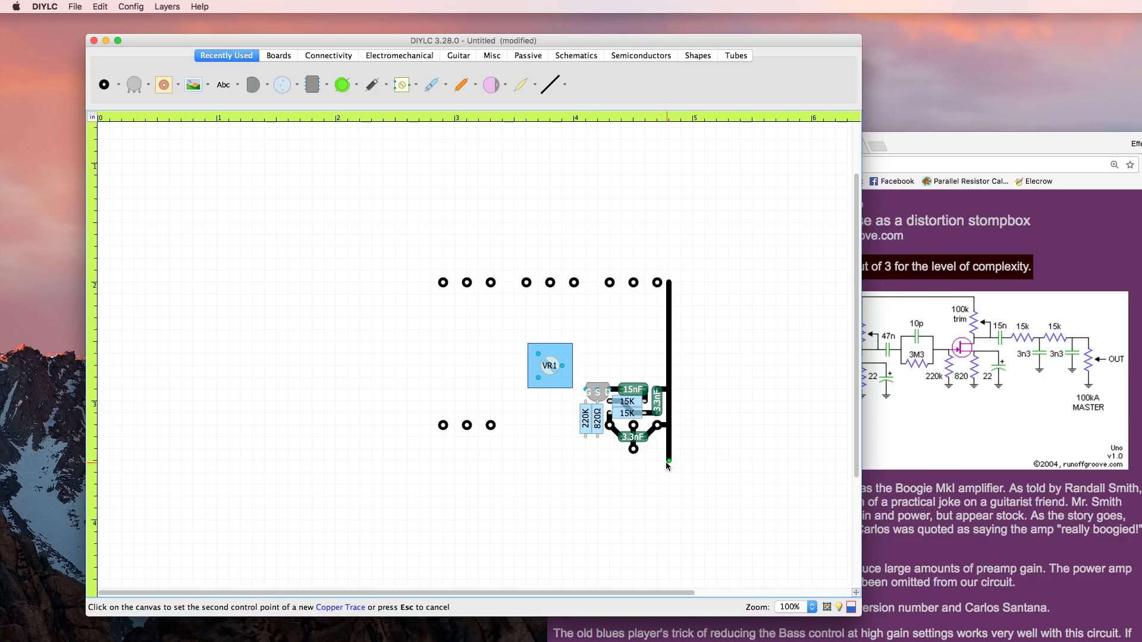
pyautogui.click(515, 459)
pyautogui.click(532, 428)
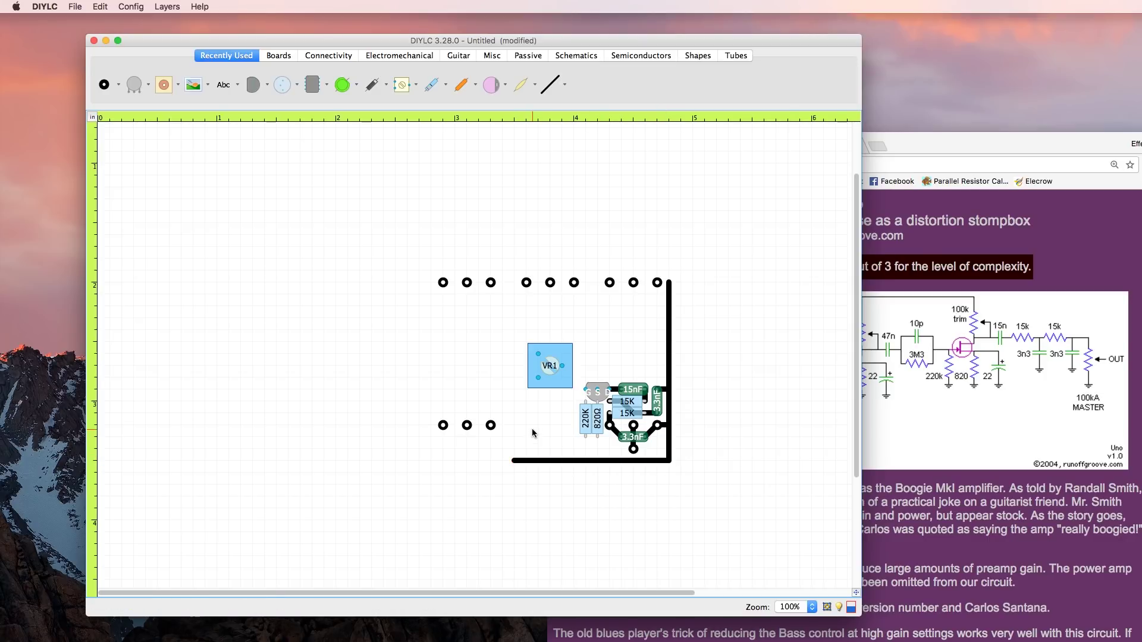
# Trace the JFET's source pin to the 820Ω resistor and its gate pin to the 220K resistor.
pyautogui.moveTo(599, 424); pyautogui.dragTo(599, 434)
pyautogui.click(585, 429)
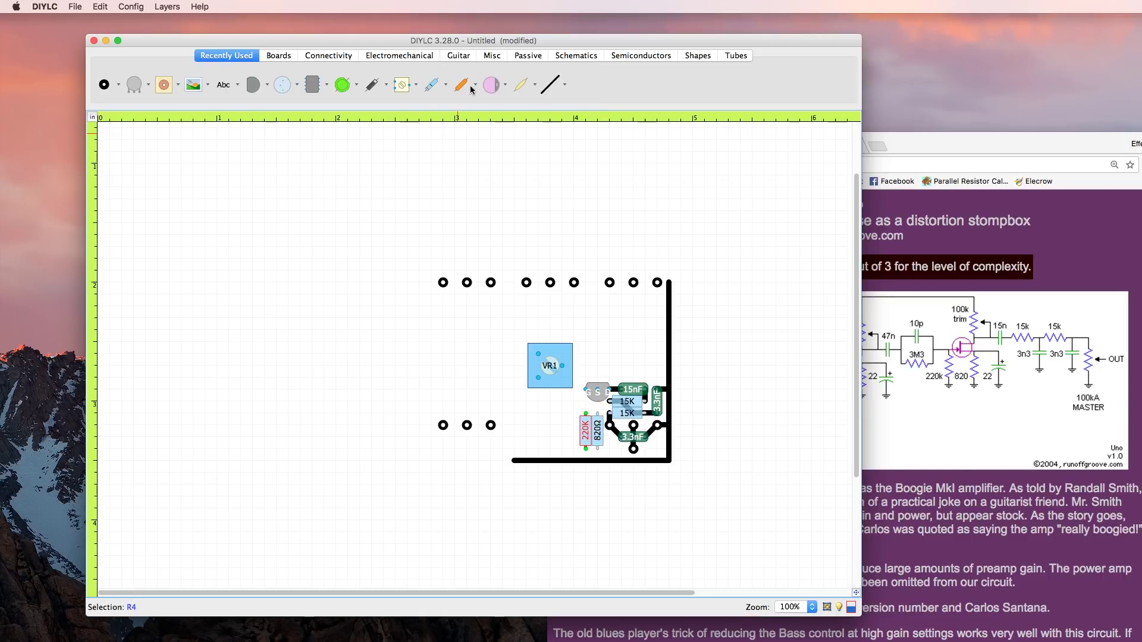
pyautogui.click(551, 85)
pyautogui.click(596, 391)
pyautogui.click(597, 413)
pyautogui.click(554, 84)
pyautogui.click(586, 391)
pyautogui.click(586, 413)
# Connect the lower pins of the 220K and 820Ω resistors to the bottom ground trace.
pyautogui.click(553, 85)
pyautogui.click(586, 460)
pyautogui.click(586, 449)
pyautogui.click(549, 80)
pyautogui.click(598, 460)
pyautogui.click(598, 460)
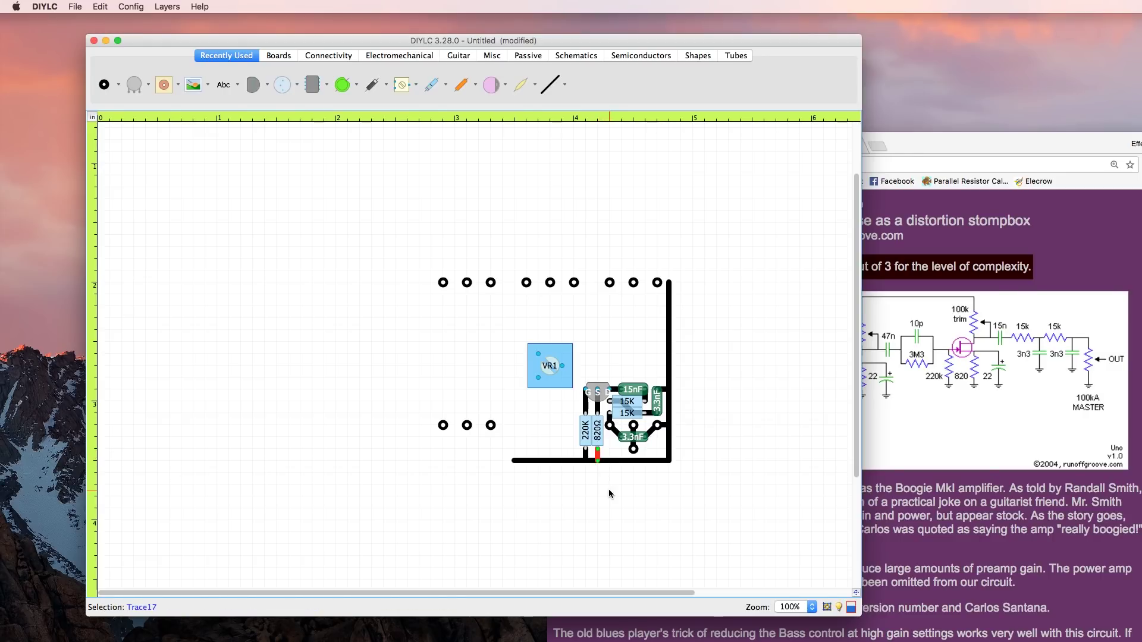
pyautogui.click(690, 552)
# Place an electrolytic capacitor left of the resistors with value 22.
pyautogui.click(491, 84)
pyautogui.click(563, 427)
pyautogui.click(564, 430)
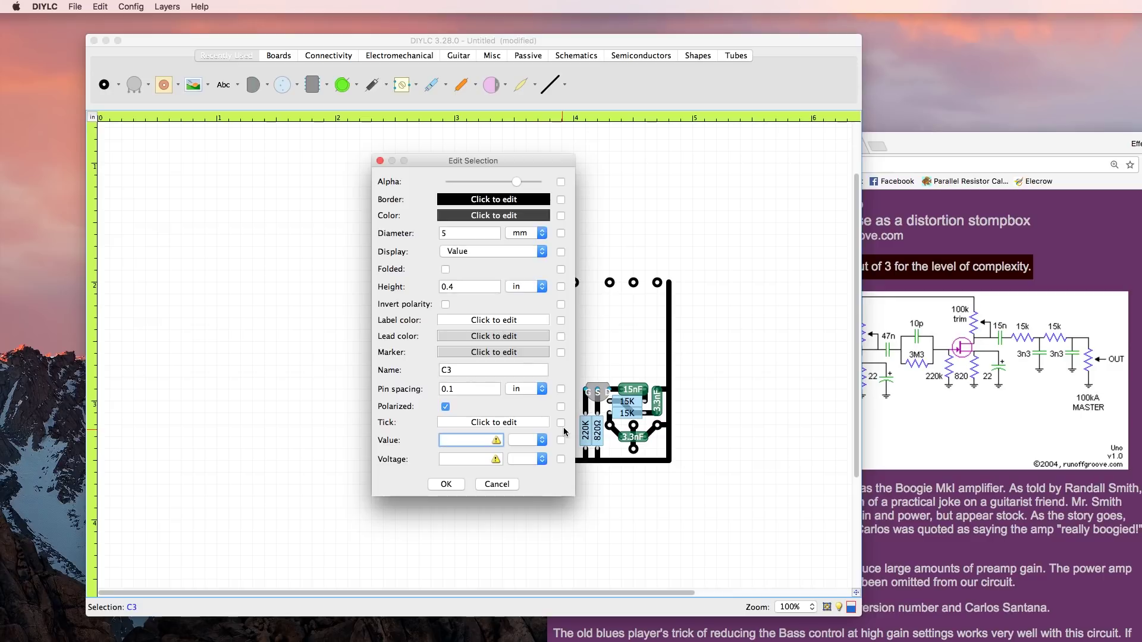
pyautogui.write('22')
pyautogui.press('Tab')
pyautogui.press('Return')
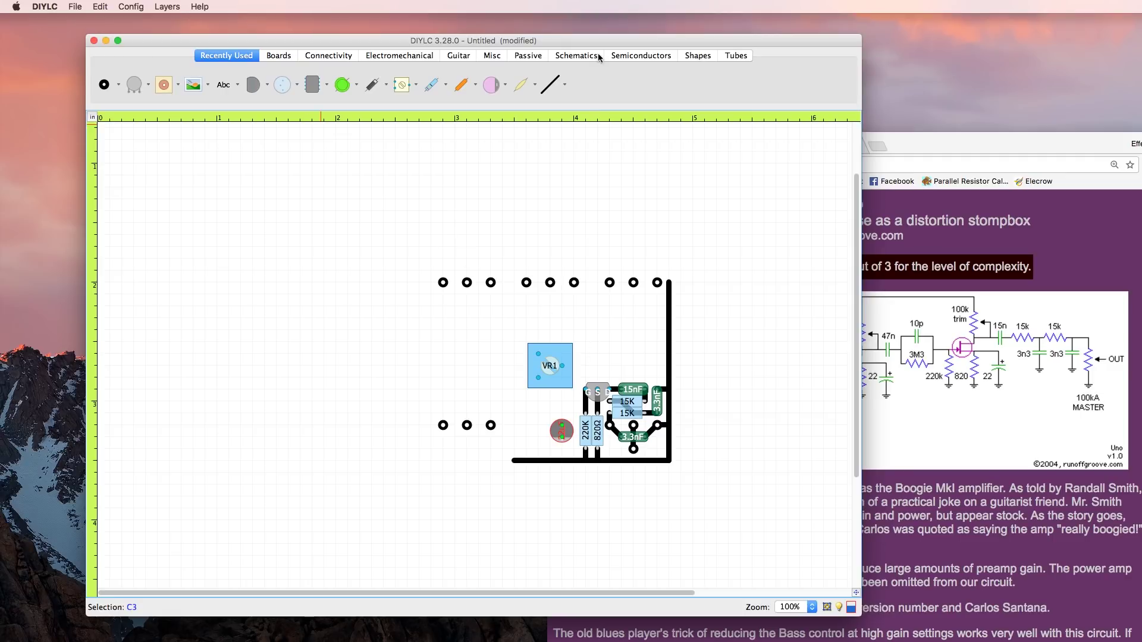
# Draw copper traces from the capacitor to the 820Ω resistor side and to the bottom ground trace.
pyautogui.click(550, 84)
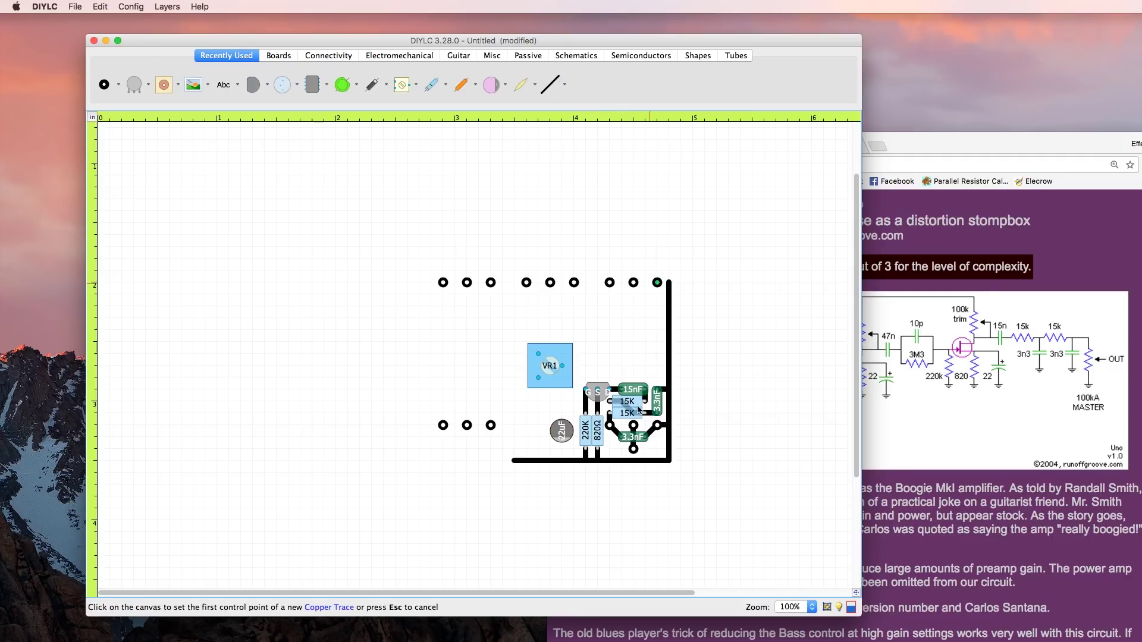
pyautogui.click(565, 427)
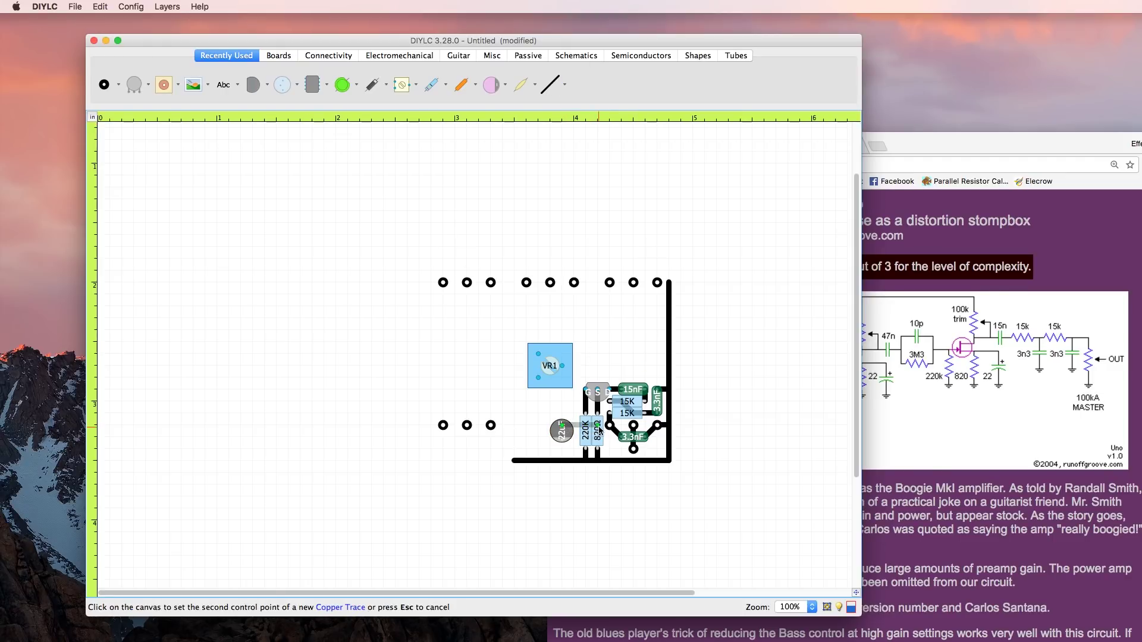
pyautogui.click(599, 429)
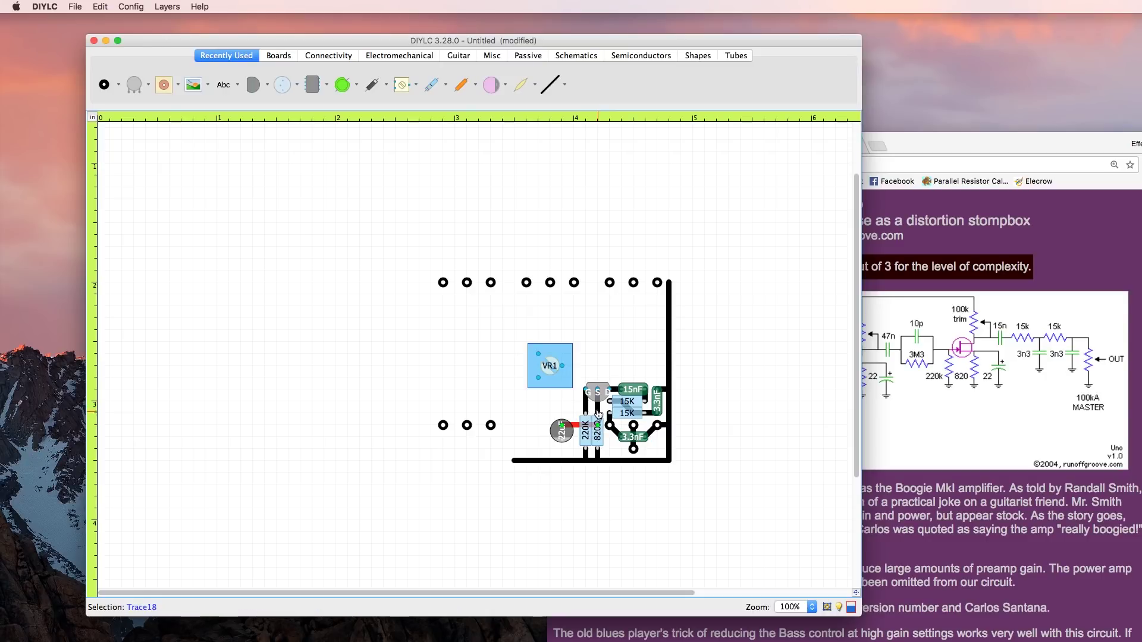
pyautogui.click(630, 502)
pyautogui.click(550, 84)
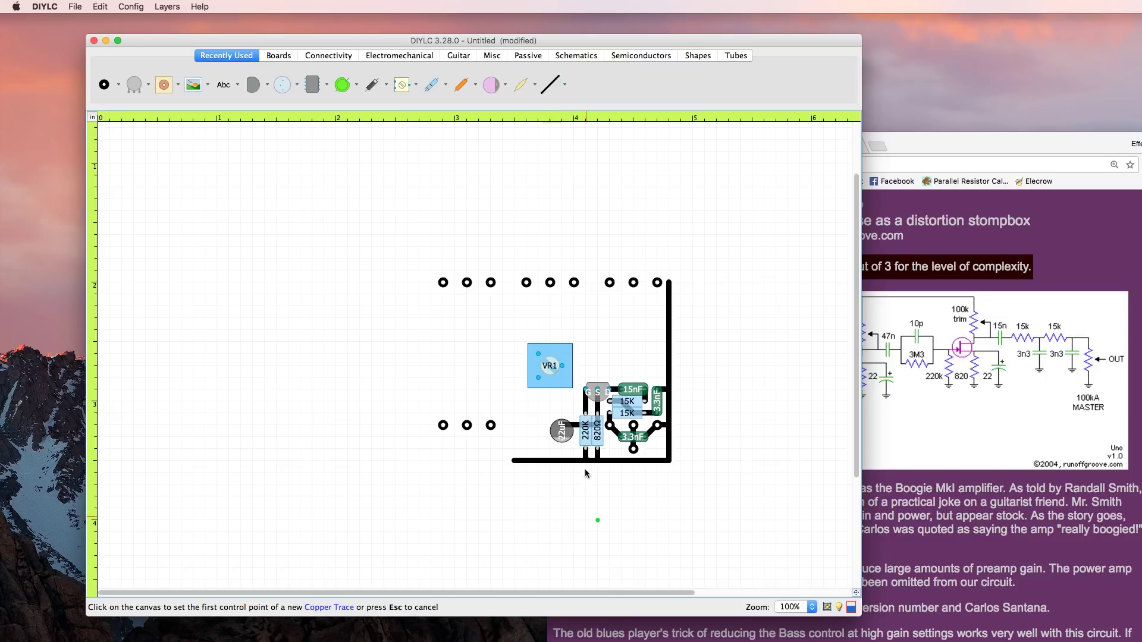
pyautogui.click(561, 460)
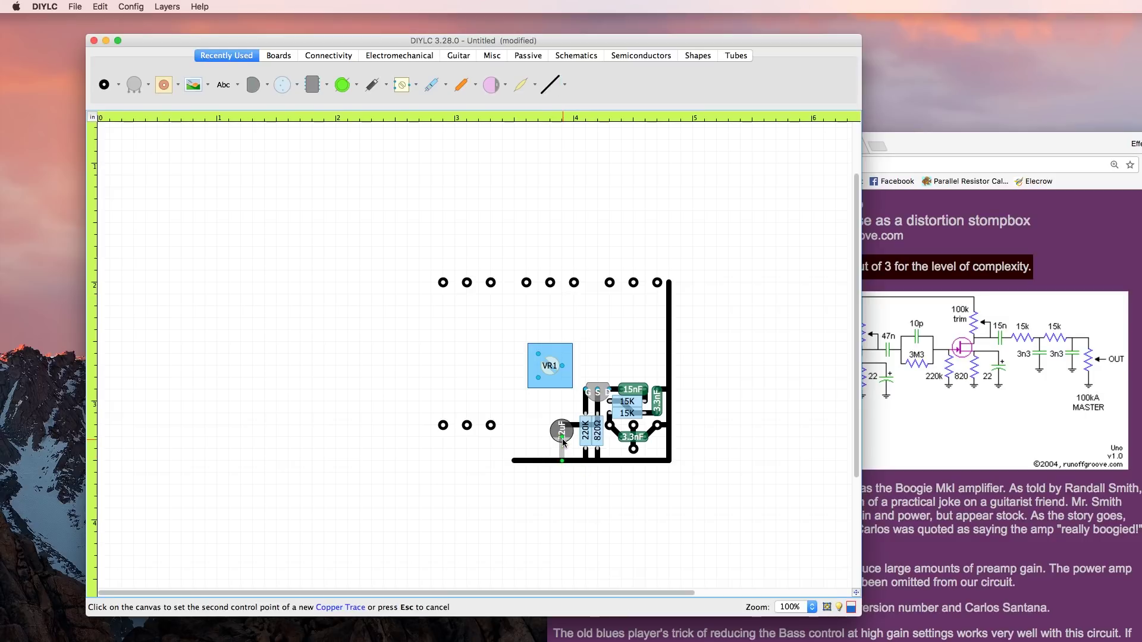
pyautogui.click(563, 441)
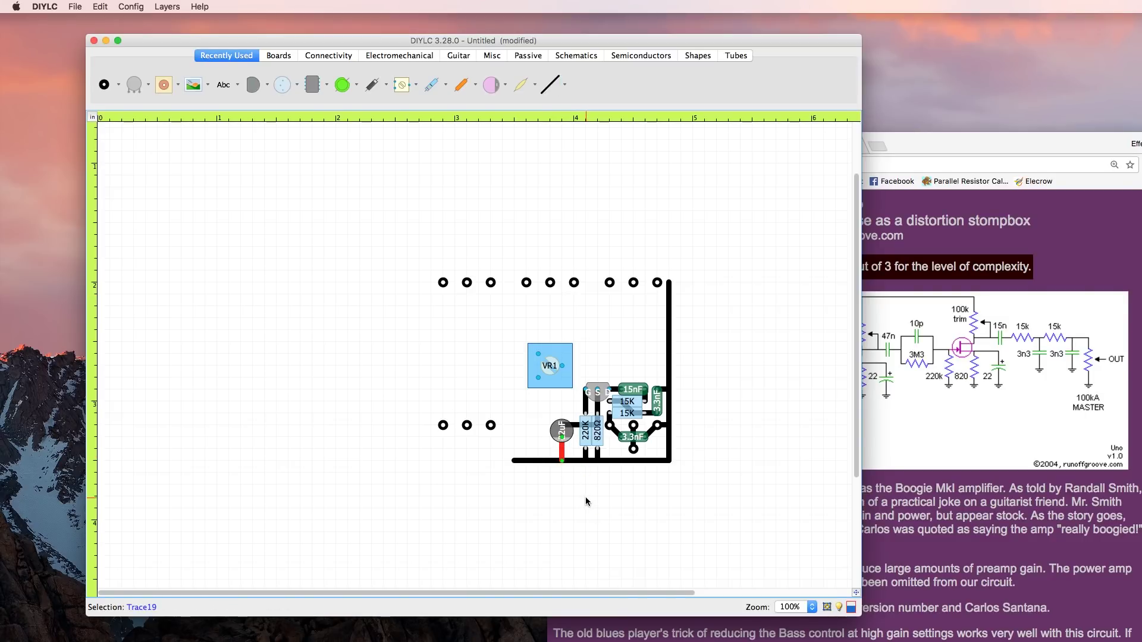
pyautogui.click(827, 535)
# Check the Uno schematic in Chrome, then move VR1 just above-left of the JFET.
pyautogui.moveTo(550, 367); pyautogui.dragTo(597, 355)
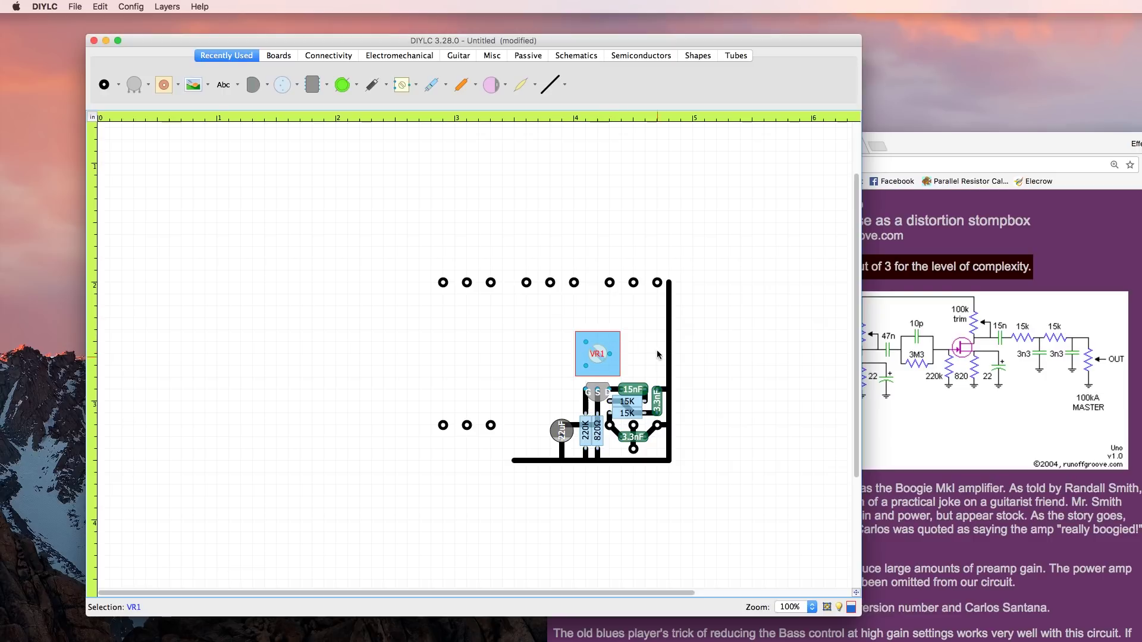
pyautogui.click(878, 373)
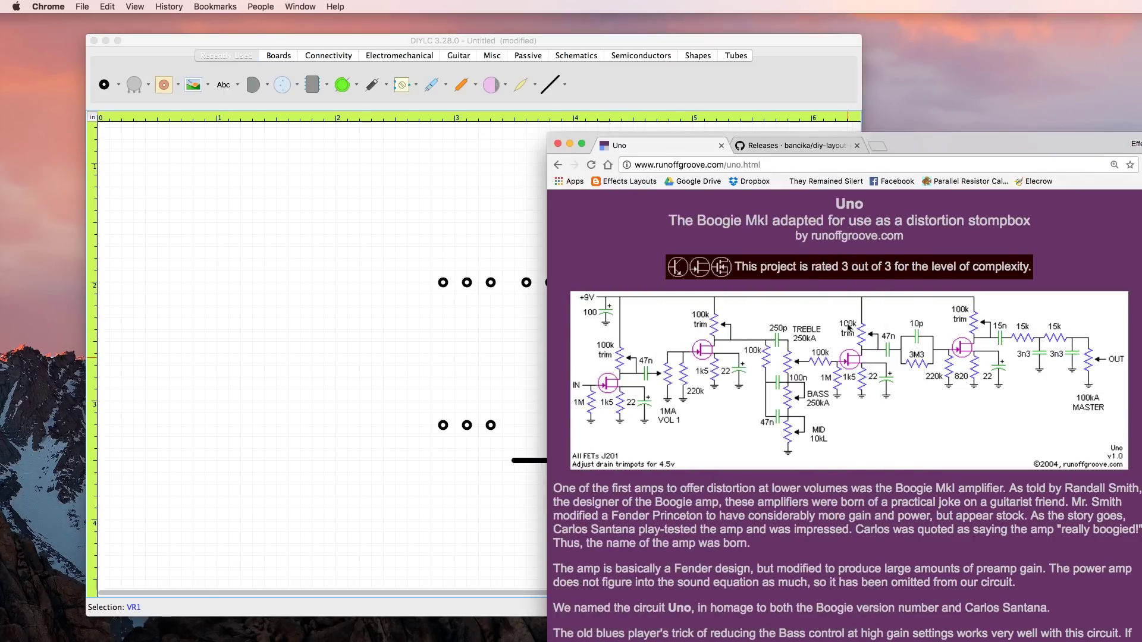
pyautogui.click(537, 334)
pyautogui.moveTo(597, 366); pyautogui.dragTo(574, 395)
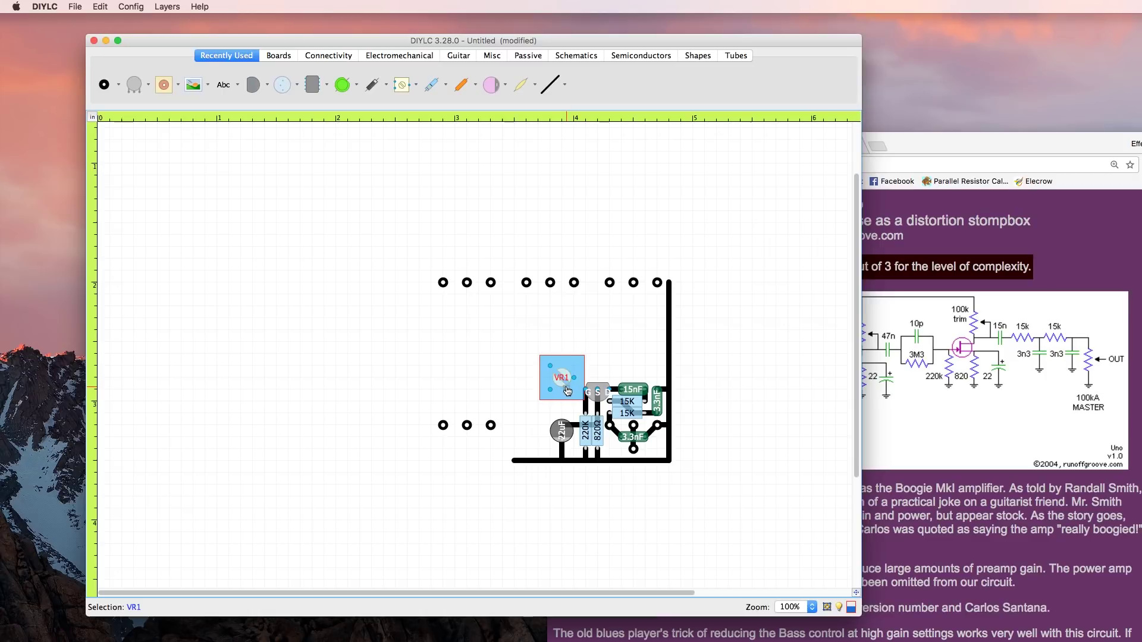
# Fine-tune VR1's position beside the JFET, comparing against the Uno schematic between adjustments.
pyautogui.moveTo(567, 391); pyautogui.dragTo(567, 401)
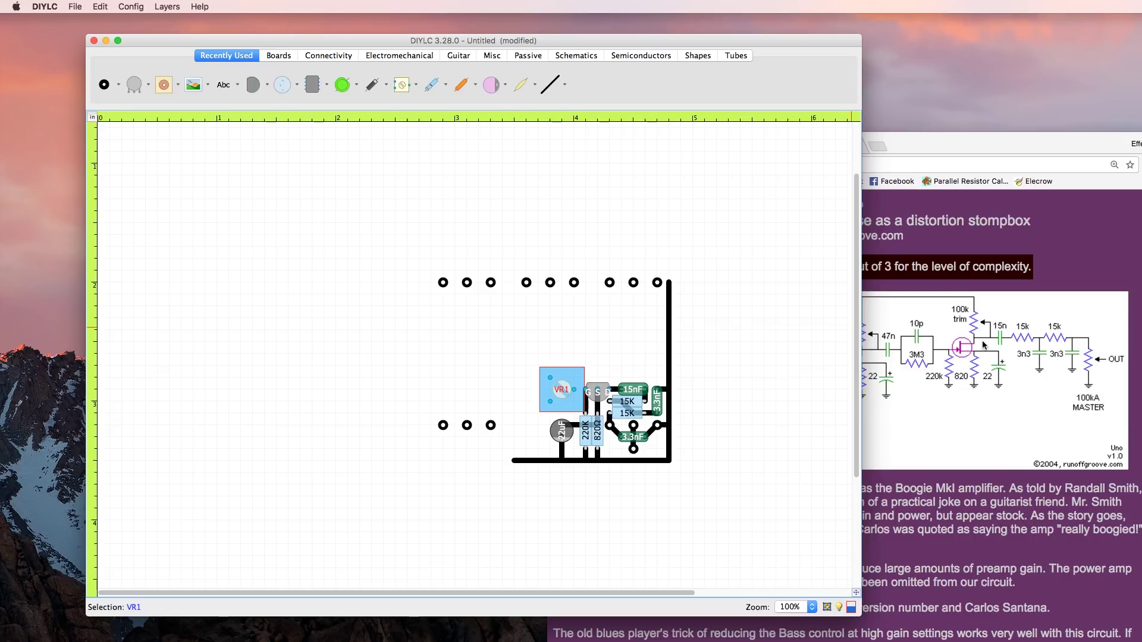
pyautogui.click(965, 319)
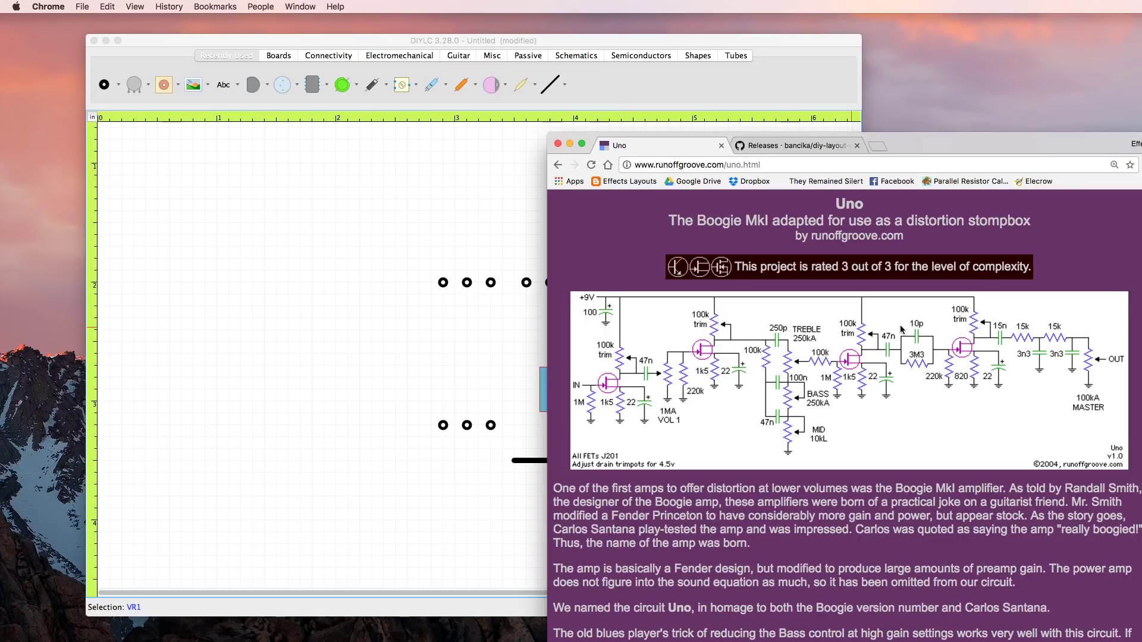
pyautogui.click(487, 345)
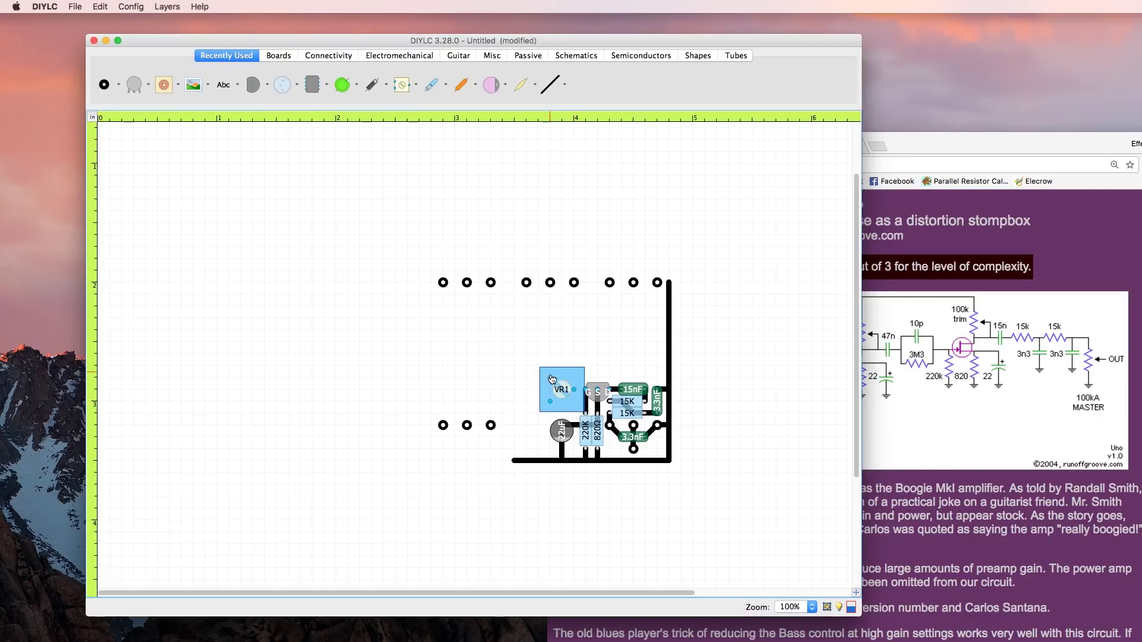
pyautogui.moveTo(562, 392); pyautogui.dragTo(561, 380)
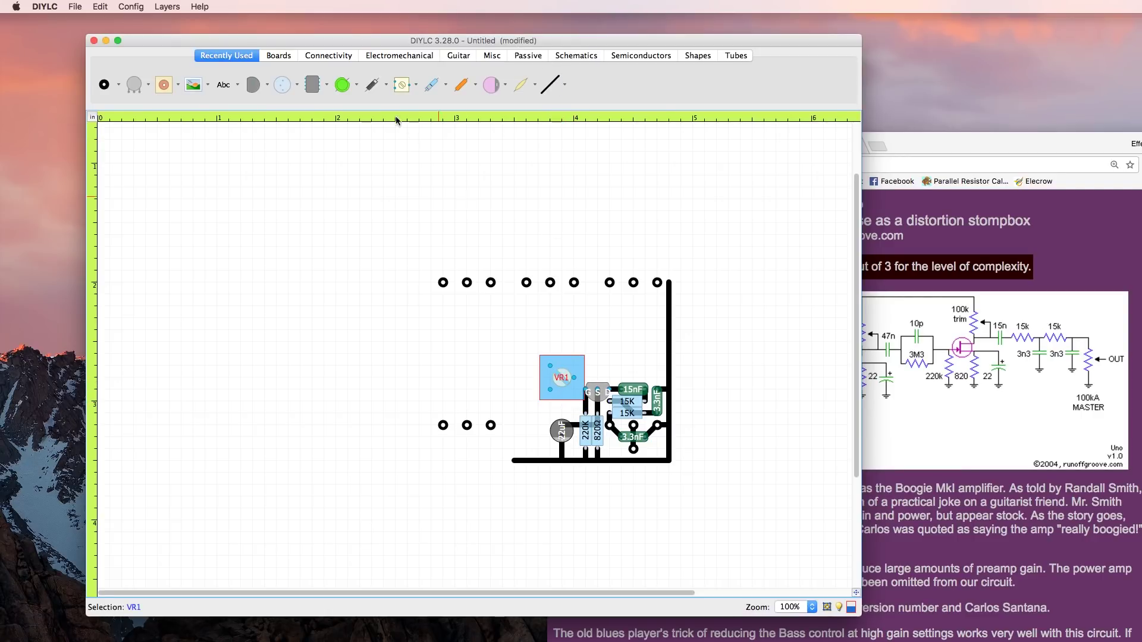
pyautogui.click(557, 88)
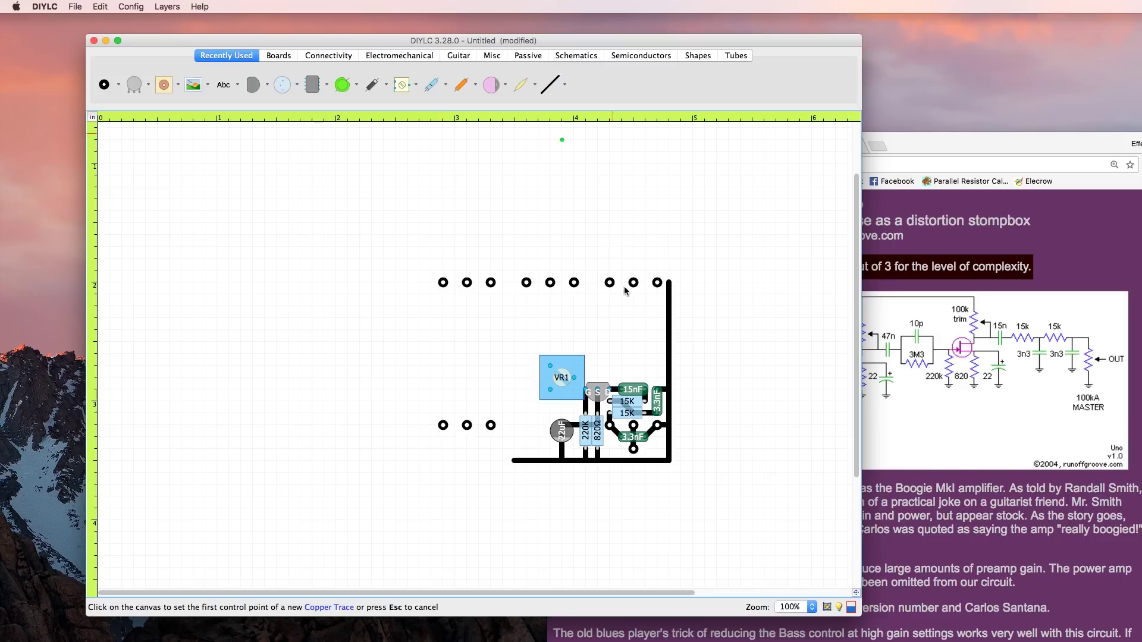
pyautogui.click(574, 378)
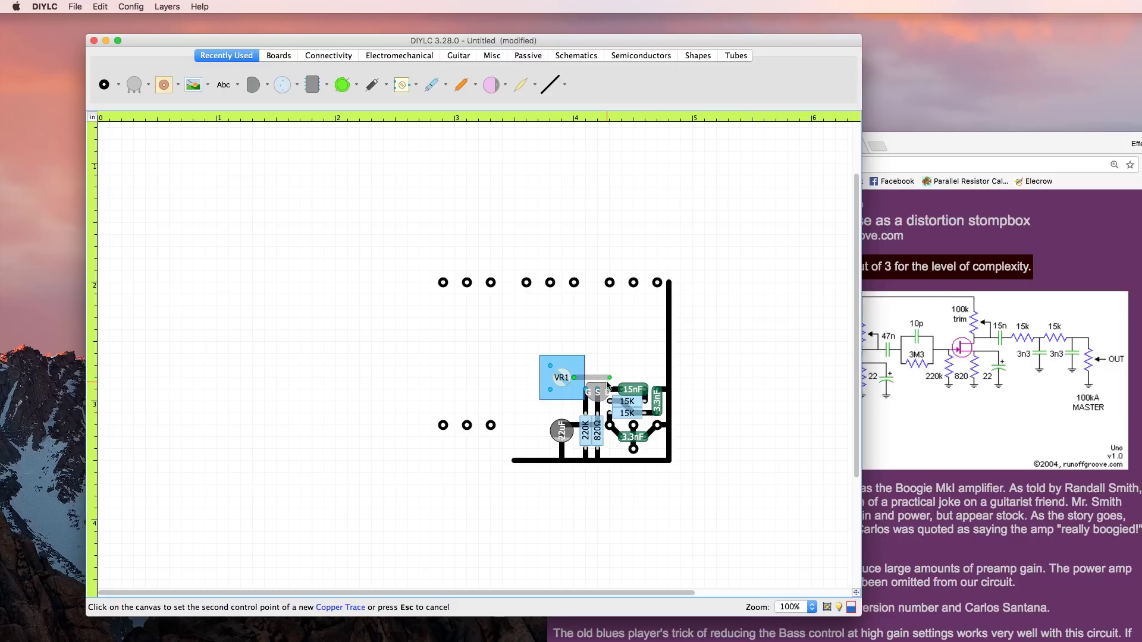
pyautogui.click(929, 393)
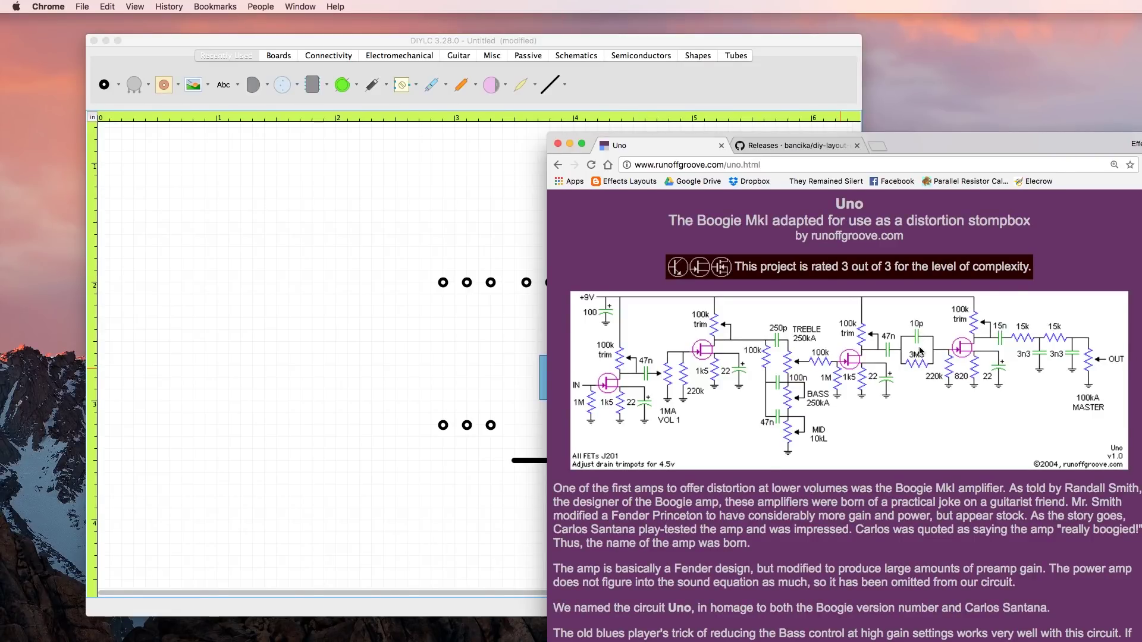
pyautogui.click(523, 353)
# Shift VR1 slightly left and place a 3.3M resistor above the JFET.
pyautogui.moveTo(561, 376); pyautogui.dragTo(557, 387)
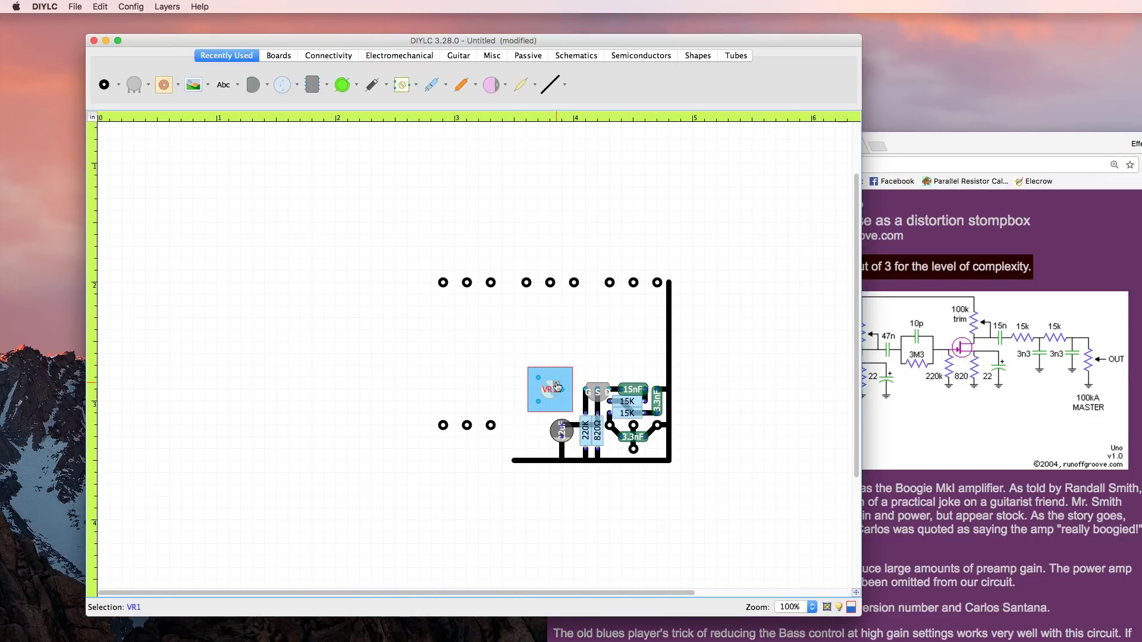
pyautogui.click(432, 89)
pyautogui.click(587, 377)
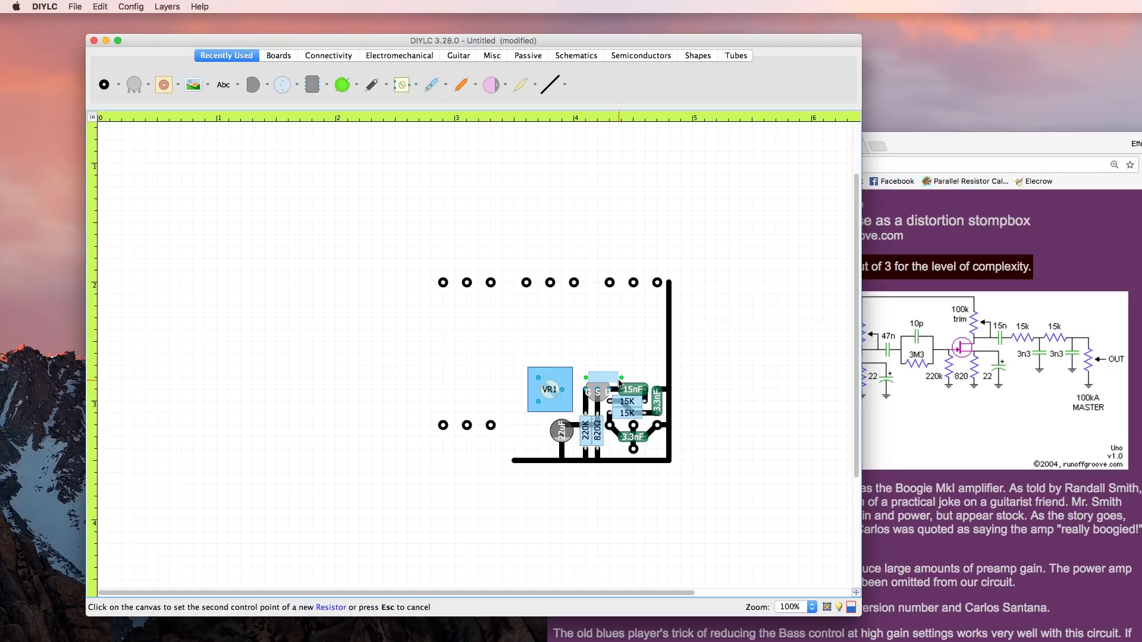
pyautogui.click(618, 384)
pyautogui.doubleClick(601, 375)
pyautogui.write('3.3M')
pyautogui.press('Return')
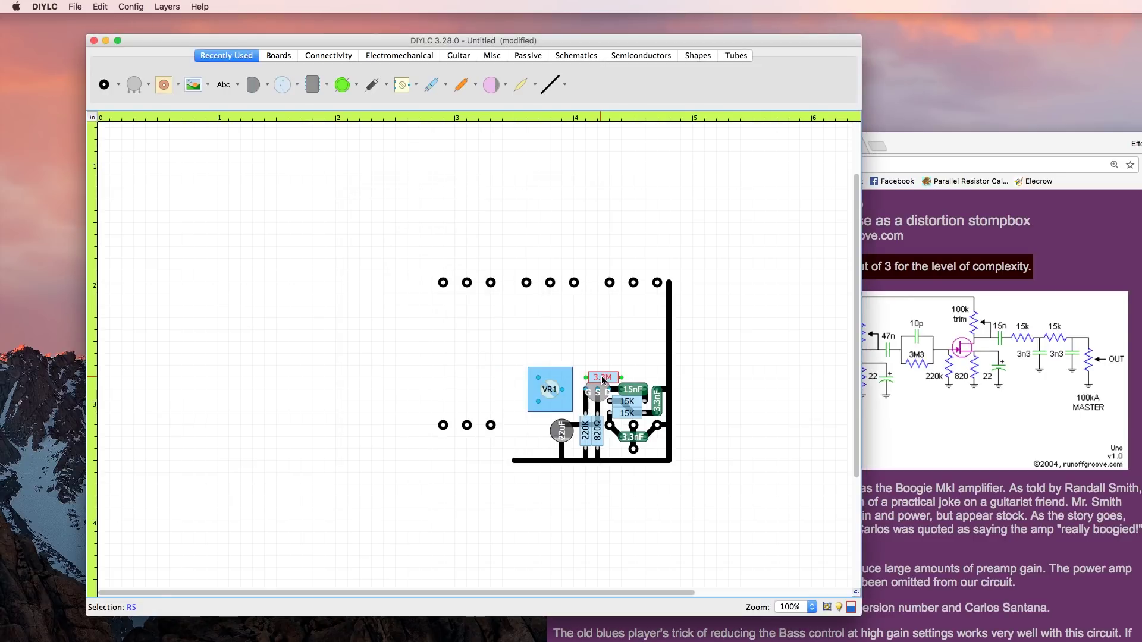
# Place a ceramic capacitor above the resistor and set its value to 10pF.
pyautogui.click(520, 85)
pyautogui.click(597, 366)
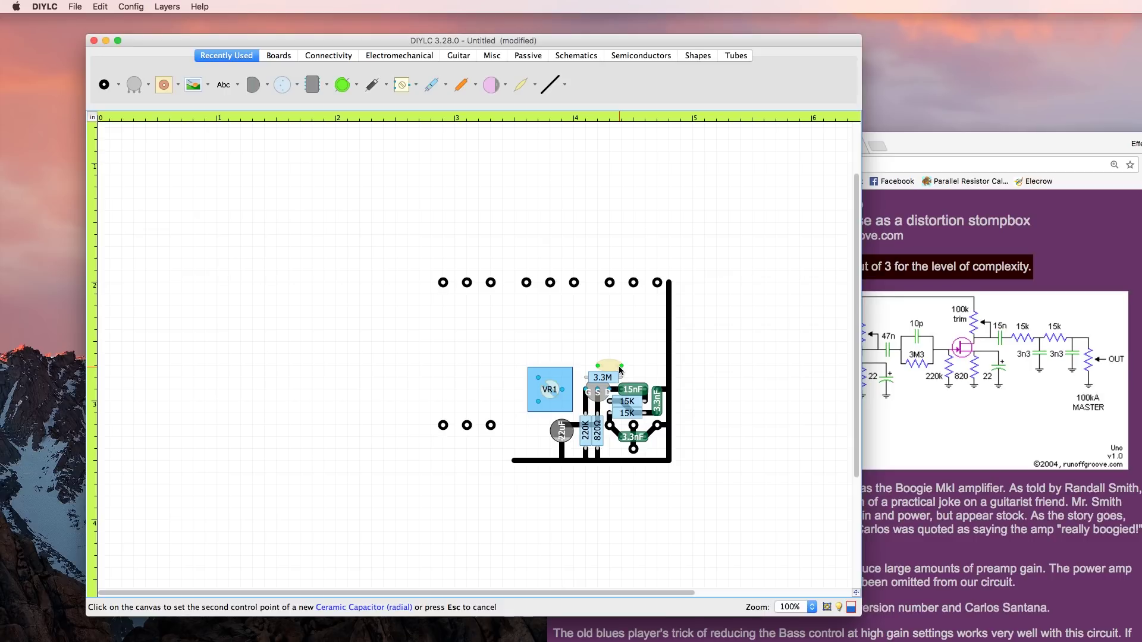
pyautogui.click(620, 366)
pyautogui.doubleClick(610, 369)
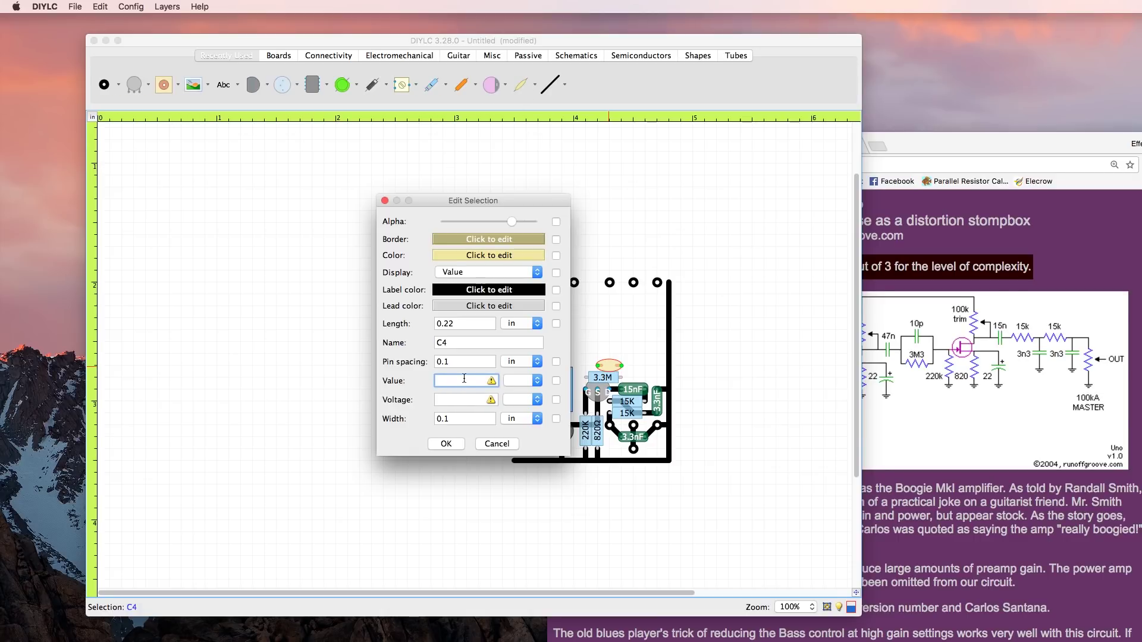
pyautogui.write('10')
pyautogui.press('Tab')
pyautogui.press('p')
pyautogui.press('Return')
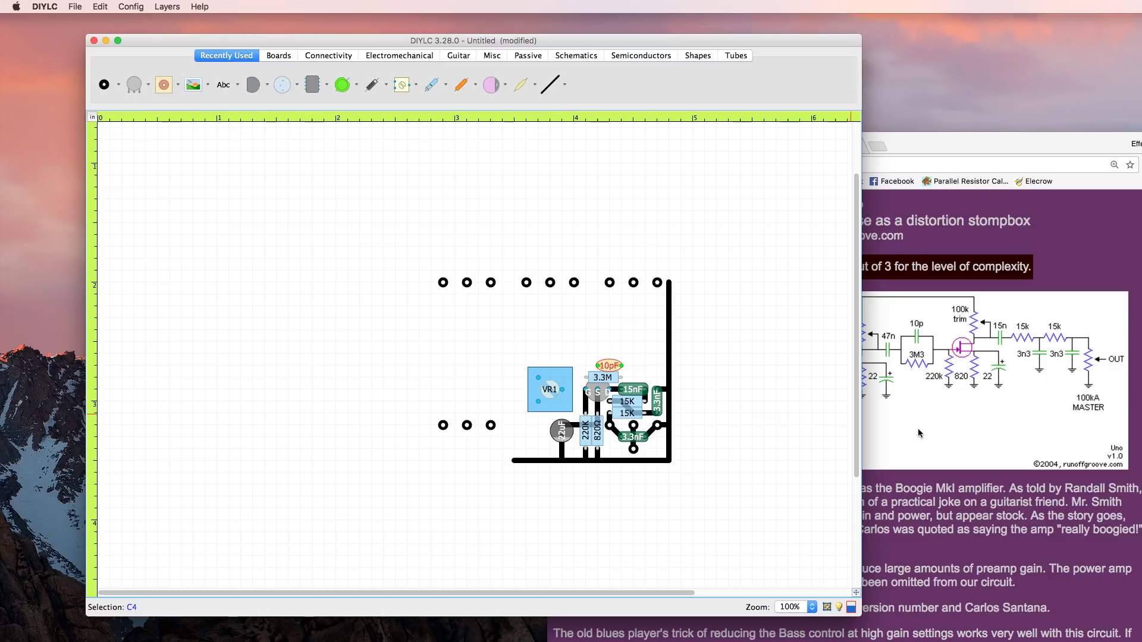
# After checking the schematic, shift the 10pF capacitor left and reroute the JFET gate trace to it.
pyautogui.click(928, 408)
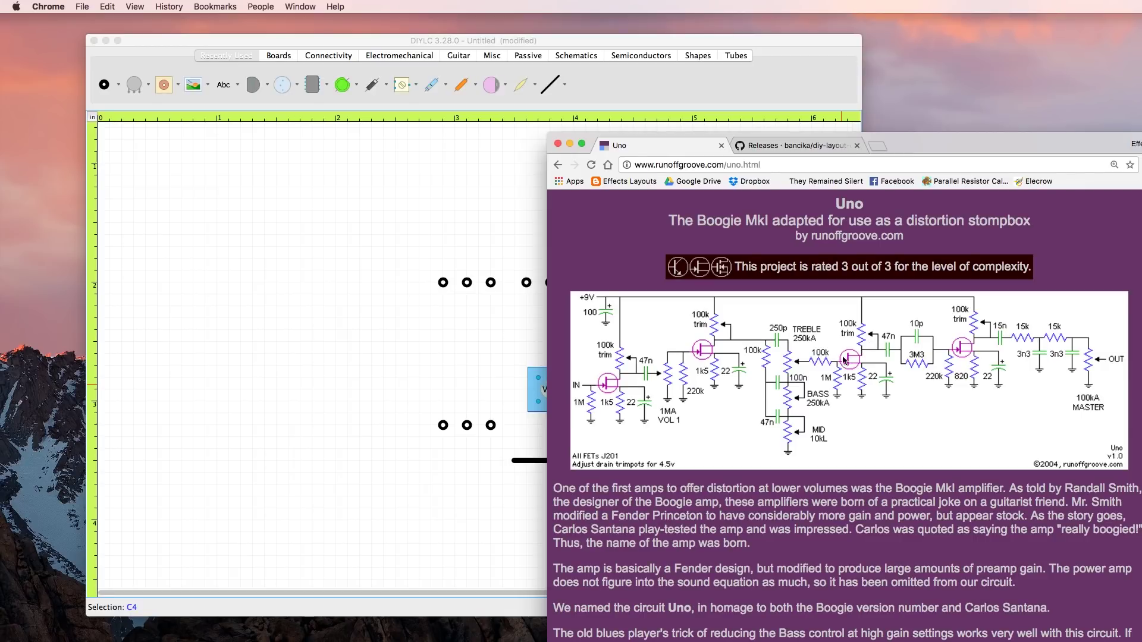
pyautogui.click(472, 347)
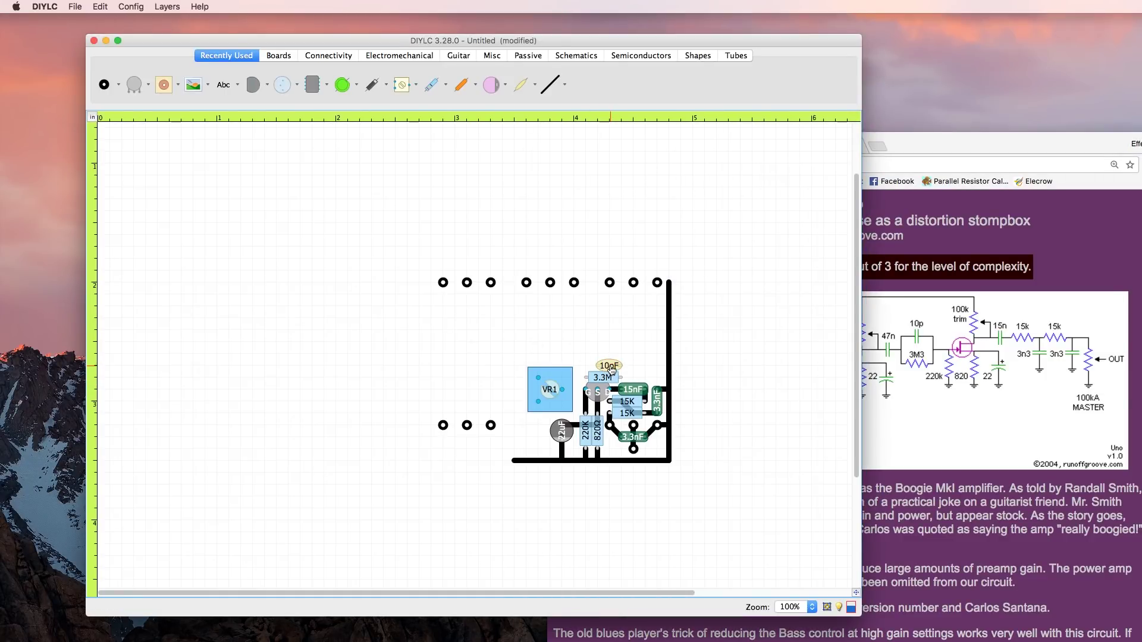
pyautogui.moveTo(612, 370); pyautogui.dragTo(599, 369)
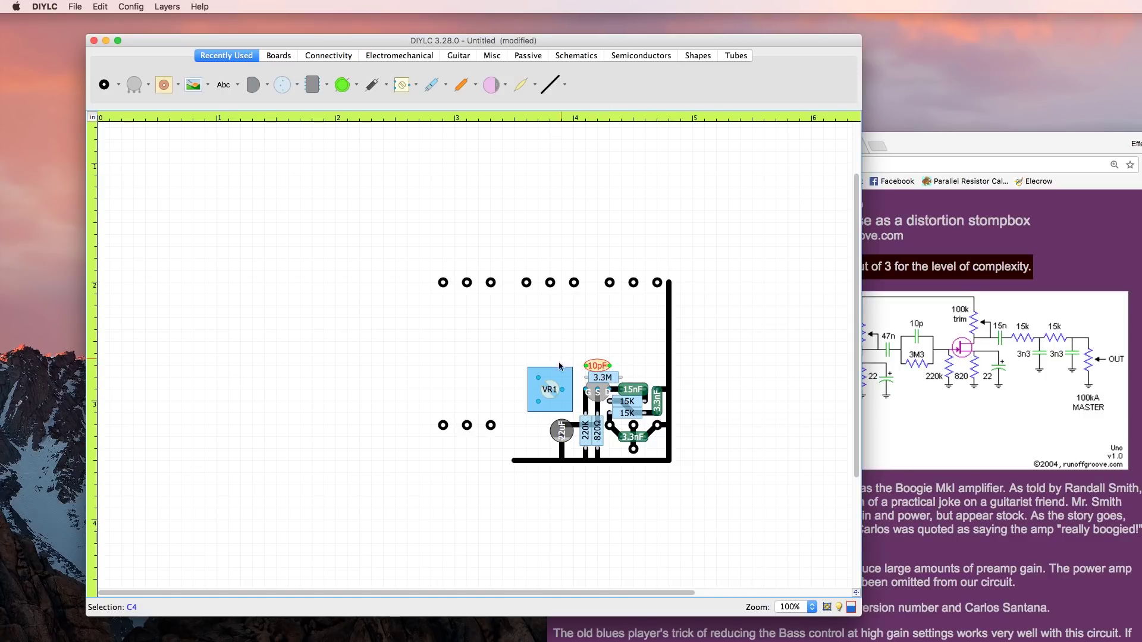
pyautogui.click(587, 400)
pyautogui.moveTo(587, 400); pyautogui.dragTo(585, 365)
pyautogui.click(578, 350)
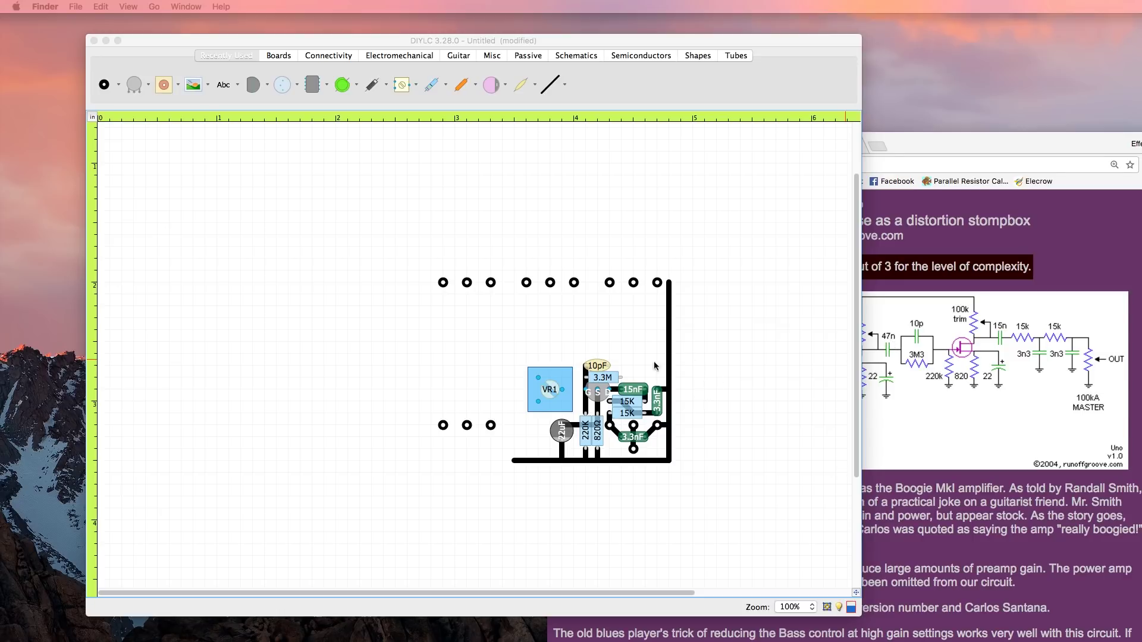
# Place film capacitor C5 right of the 10pF capacitor with 0.3 length and 47nF value.
pyautogui.click(462, 85)
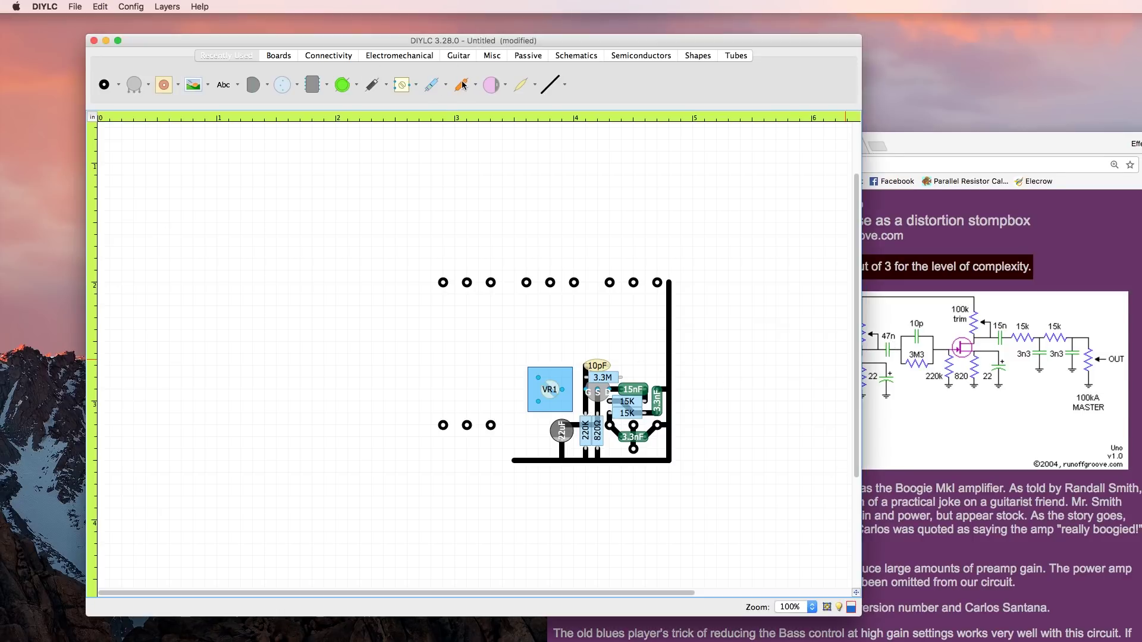
pyautogui.click(462, 85)
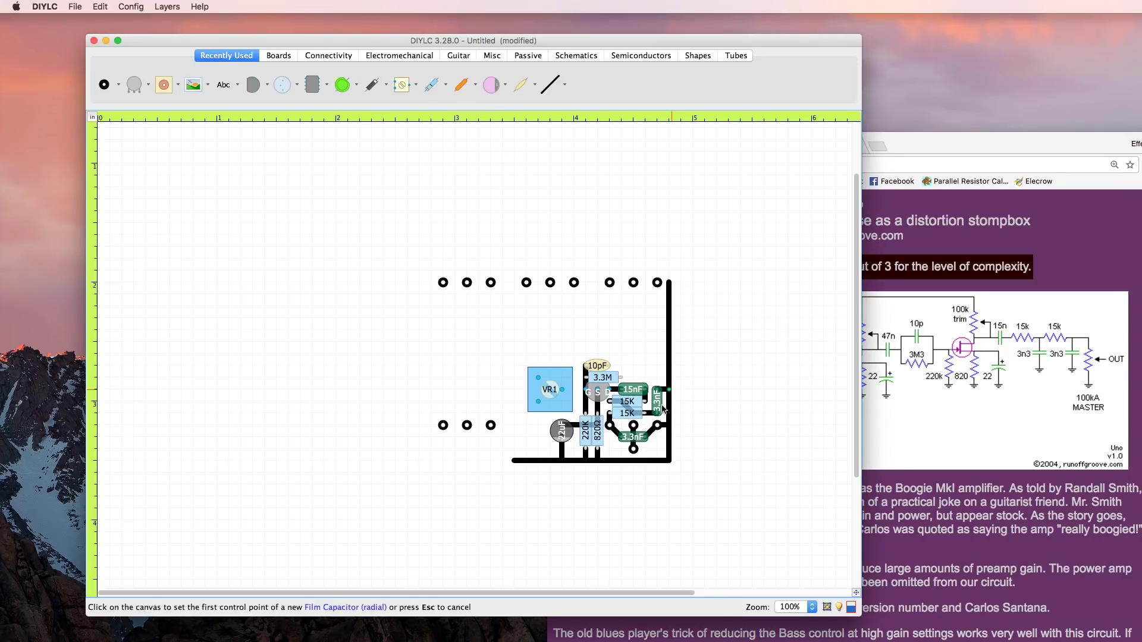
pyautogui.click(624, 367)
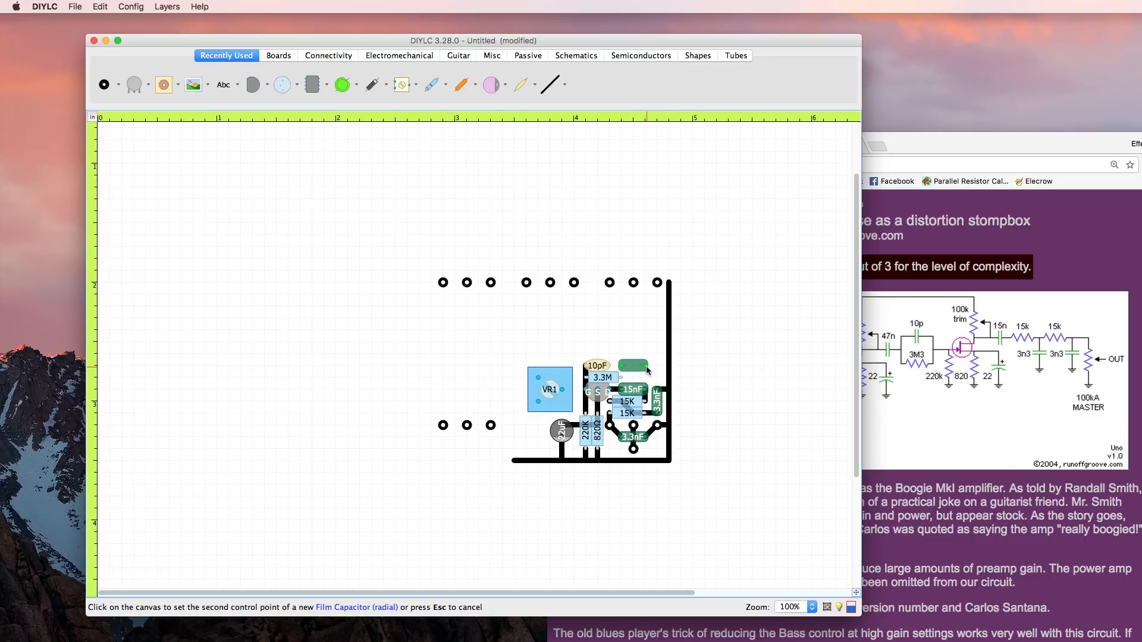
pyautogui.click(644, 366)
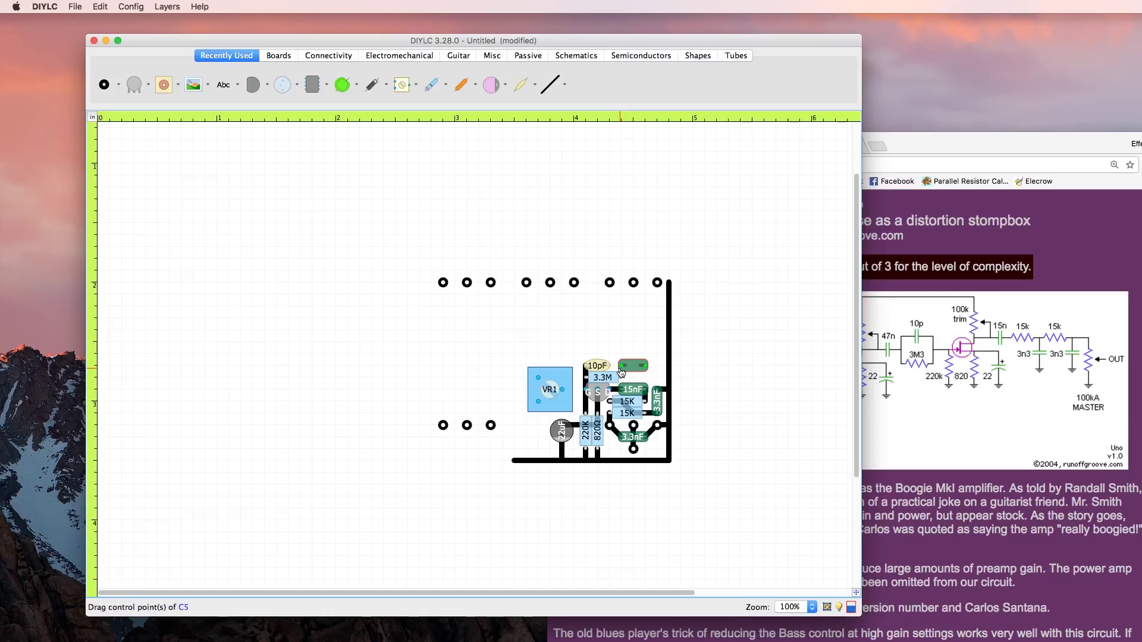
pyautogui.doubleClick(641, 371)
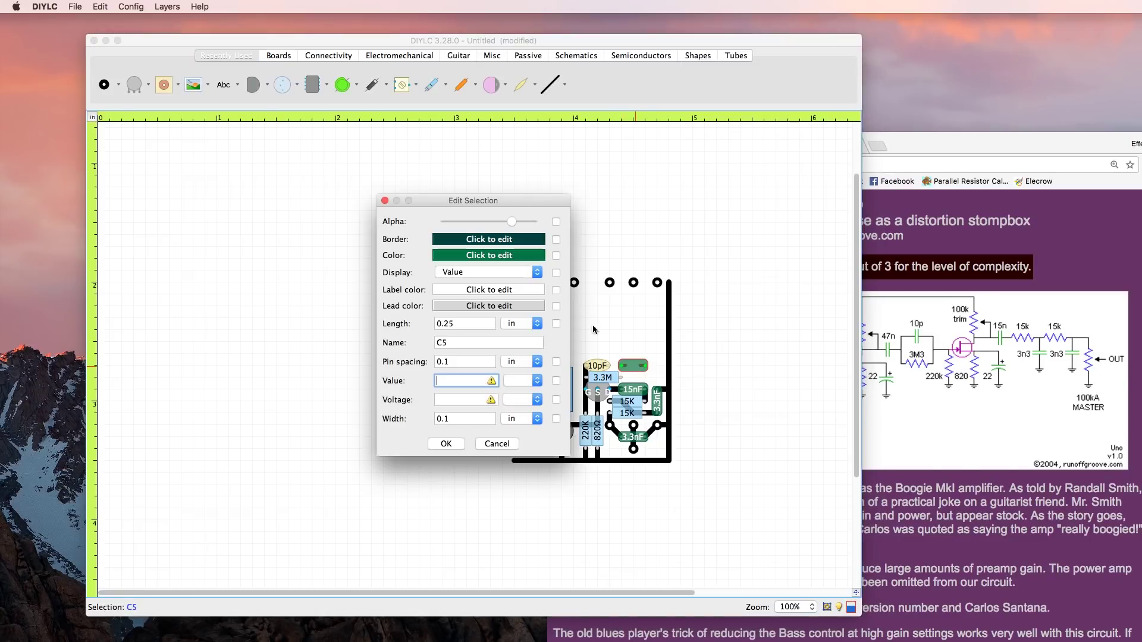
pyautogui.doubleClick(463, 320)
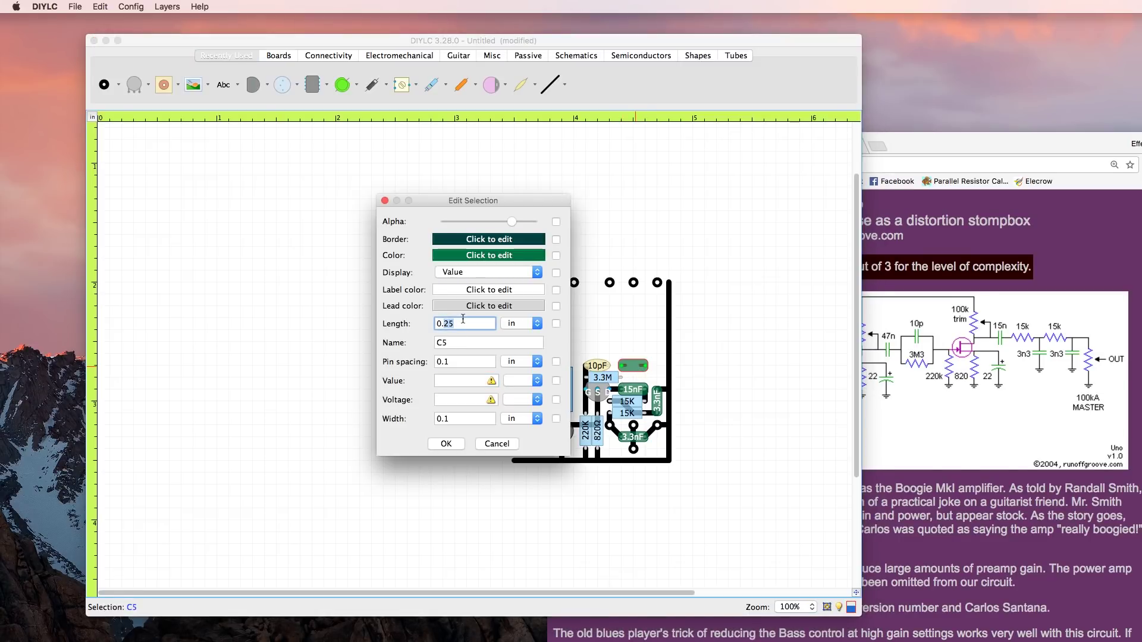
pyautogui.write('3')
pyautogui.click(455, 380)
pyautogui.write('47')
pyautogui.press('Tab')
pyautogui.press('Return')
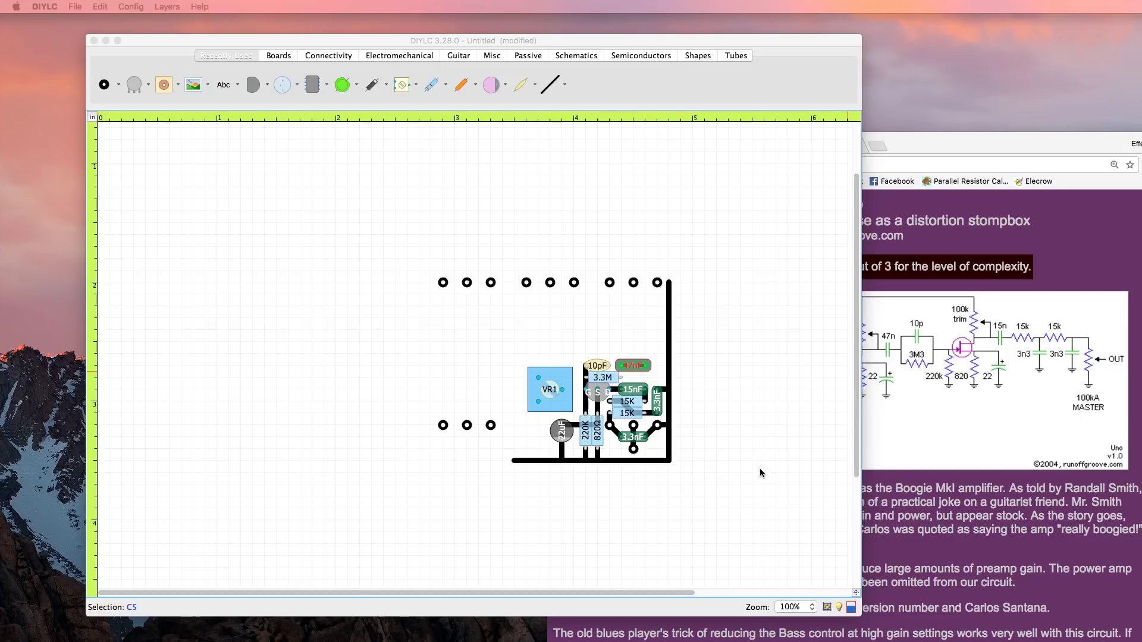
pyautogui.moveTo(634, 367)
pyautogui.mouseDown()
pyautogui.moveTo(646, 378)
pyautogui.moveTo(642, 367)
pyautogui.mouseUp()
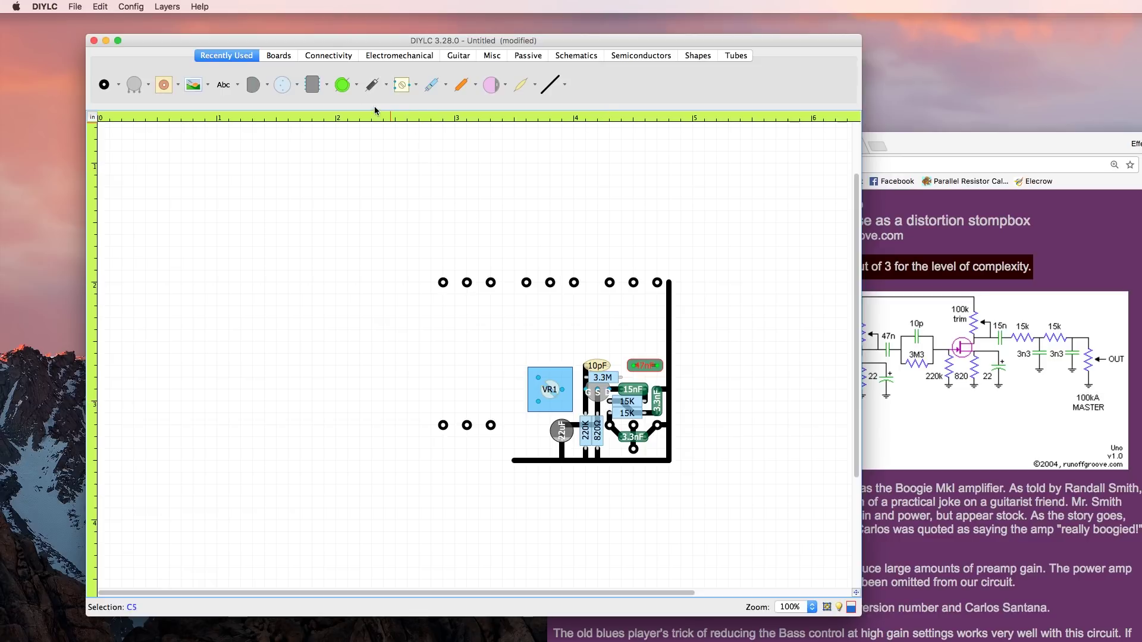
# Join the 10pF and 47nF capacitors with a trace and add a short downward trace.
pyautogui.click(550, 86)
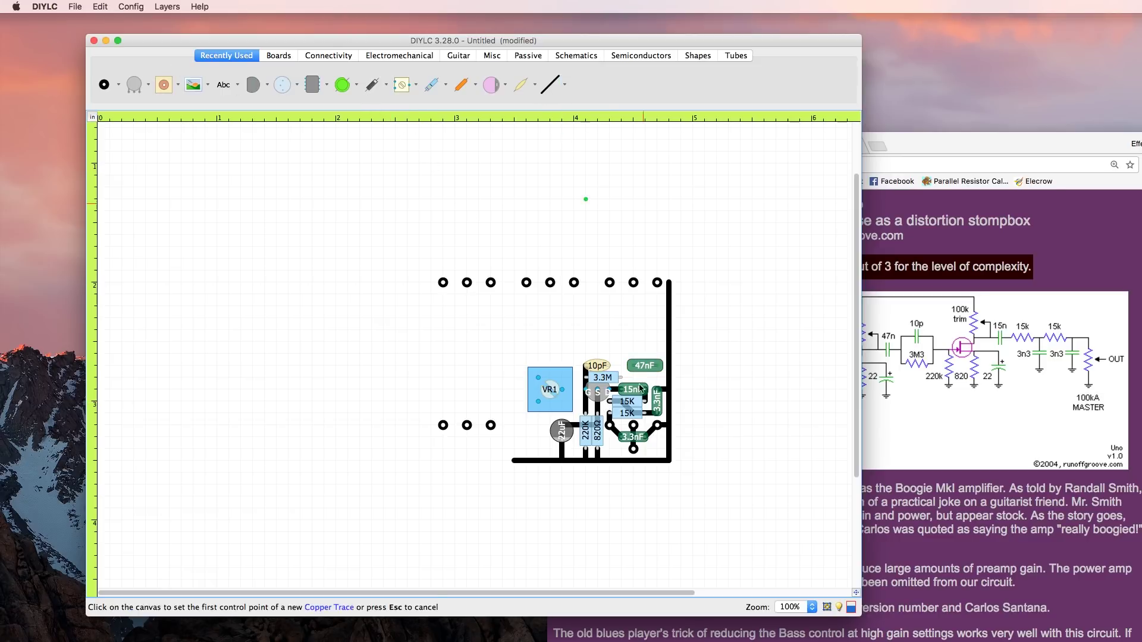
pyautogui.click(608, 367)
pyautogui.click(631, 365)
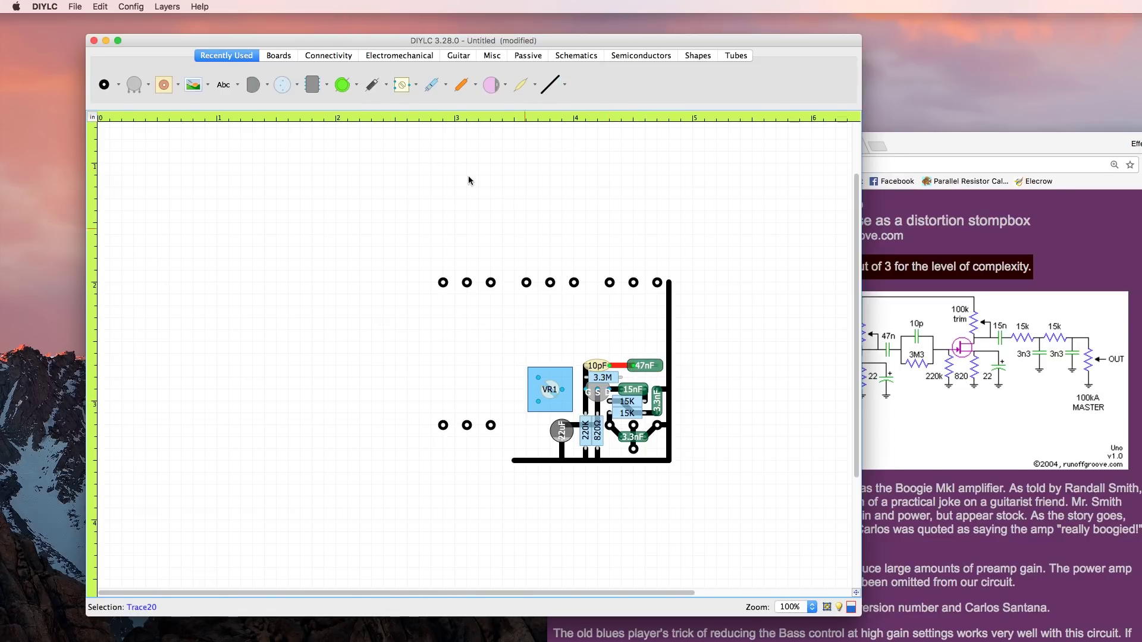
pyautogui.click(546, 88)
pyautogui.click(620, 366)
pyautogui.click(622, 376)
# Move the Chrome schematic aside and draw a short trace near the 3.3M resistor.
pyautogui.click(899, 383)
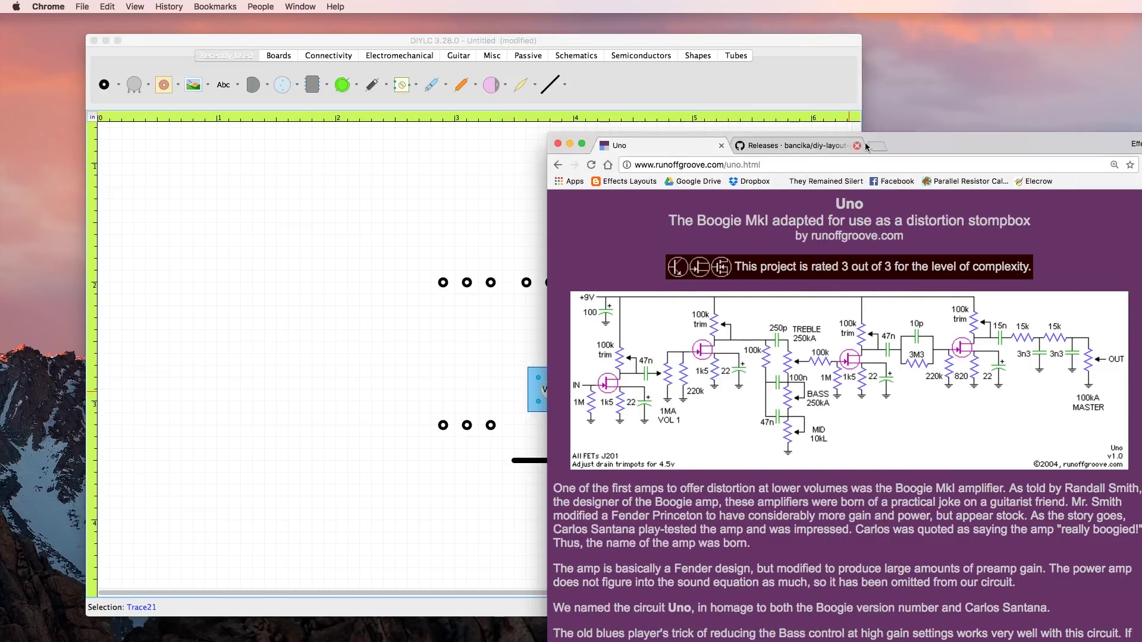
pyautogui.moveTo(904, 142); pyautogui.dragTo(958, 142)
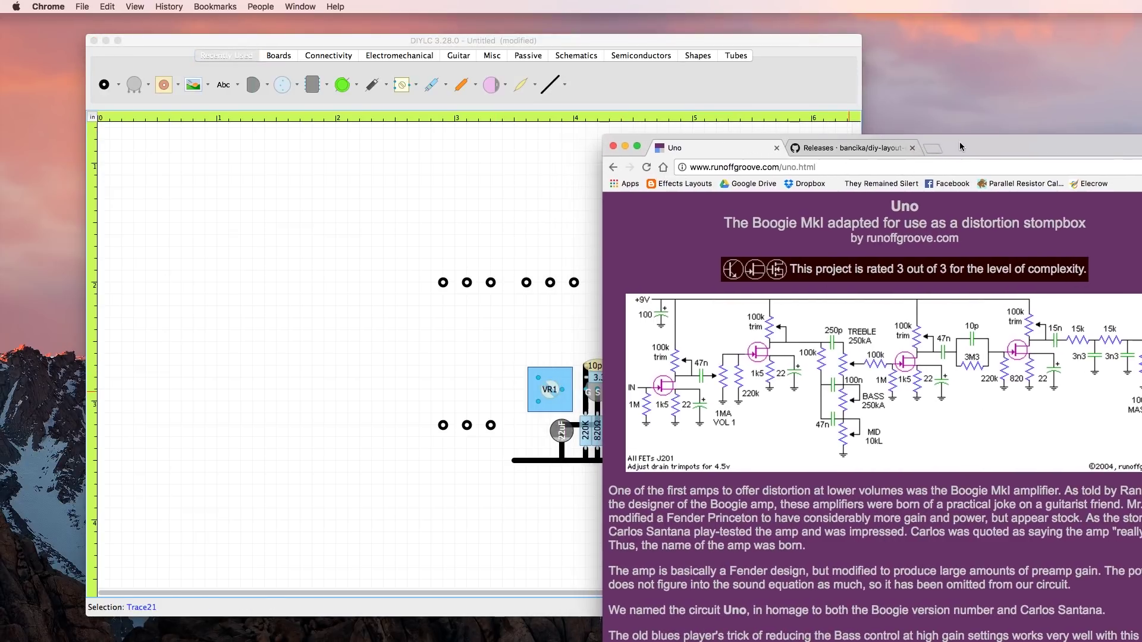
pyautogui.click(565, 203)
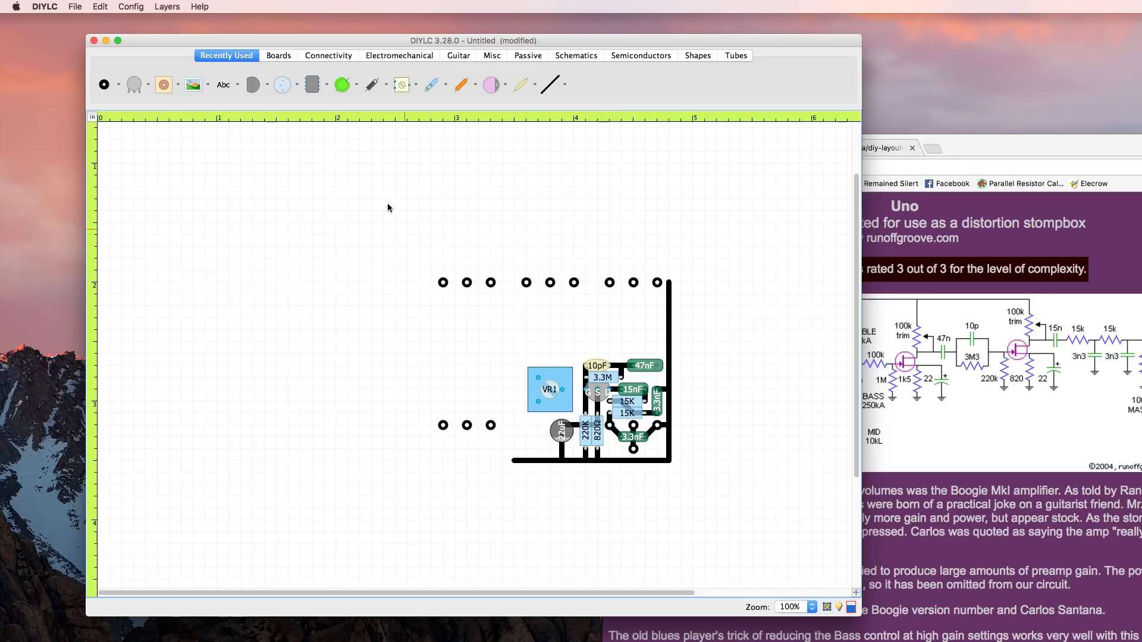
pyautogui.click(517, 83)
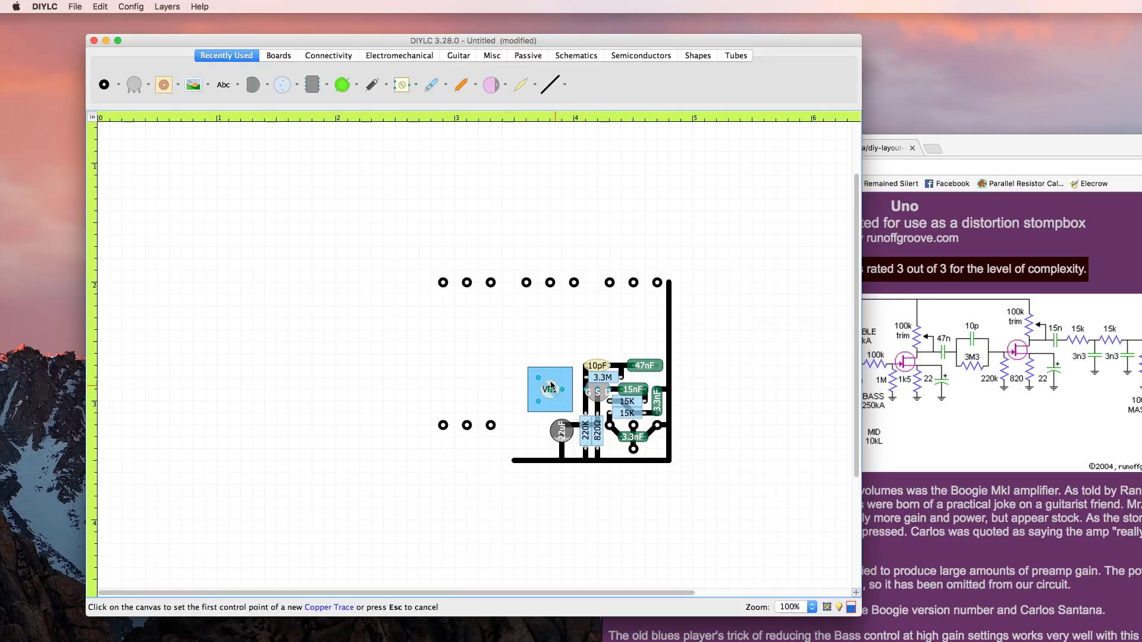
pyautogui.click(608, 380)
pyautogui.click(607, 391)
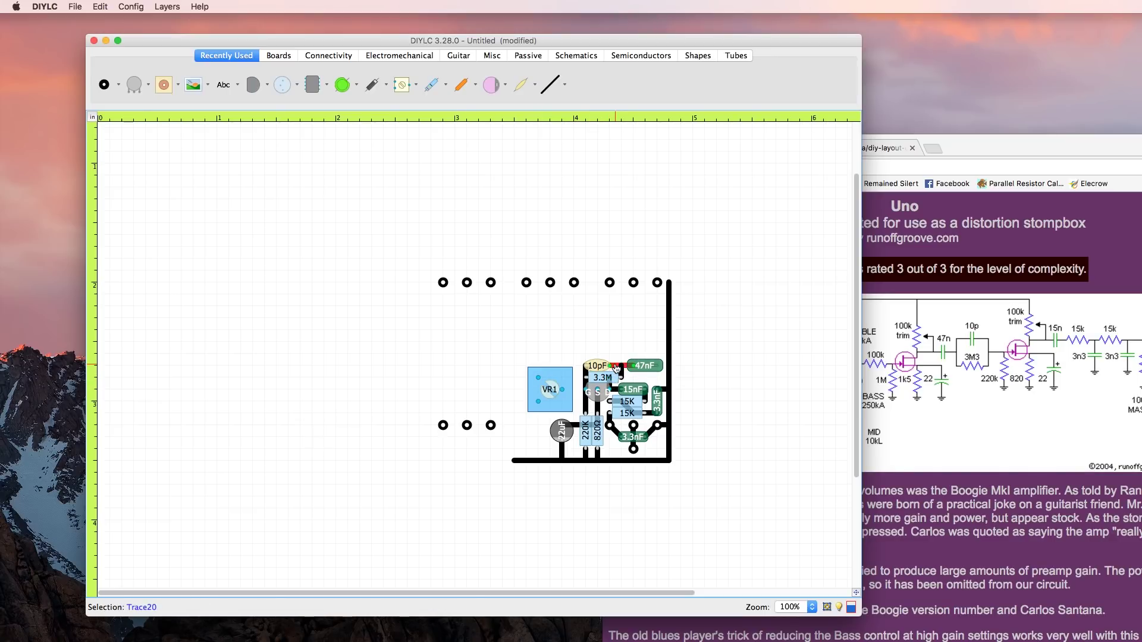
# Shift the 10pF capacitor right and draw a diagonal trace near the 3.3M resistor.
pyautogui.click(607, 368)
pyautogui.moveTo(606, 369); pyautogui.dragTo(617, 368)
pyautogui.click(585, 396)
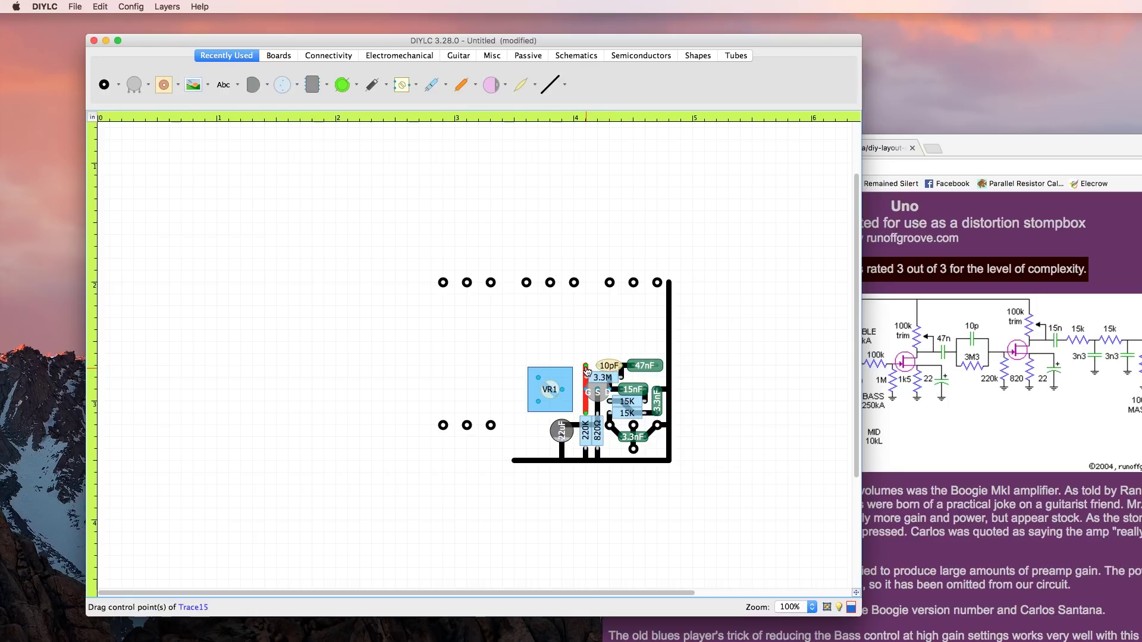
pyautogui.click(544, 88)
pyautogui.click(598, 366)
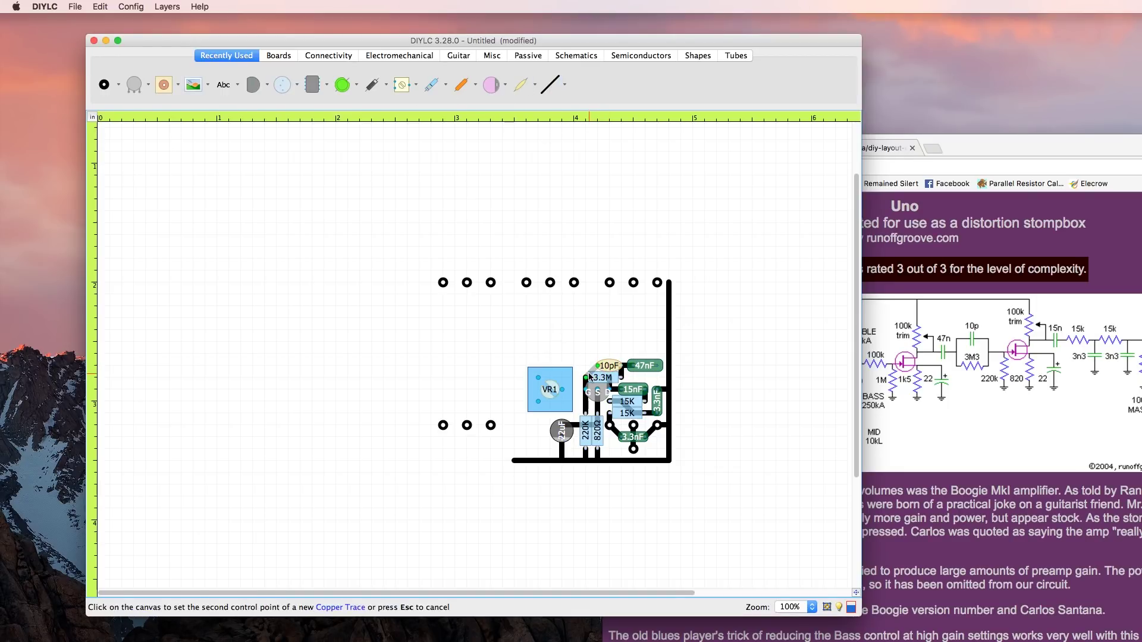
pyautogui.click(587, 375)
# Nudge the 10pF capacitor and 3.3M resistor up and back down into alignment.
pyautogui.click(608, 367)
pyautogui.press('Up')
pyautogui.moveTo(609, 369); pyautogui.dragTo(608, 358)
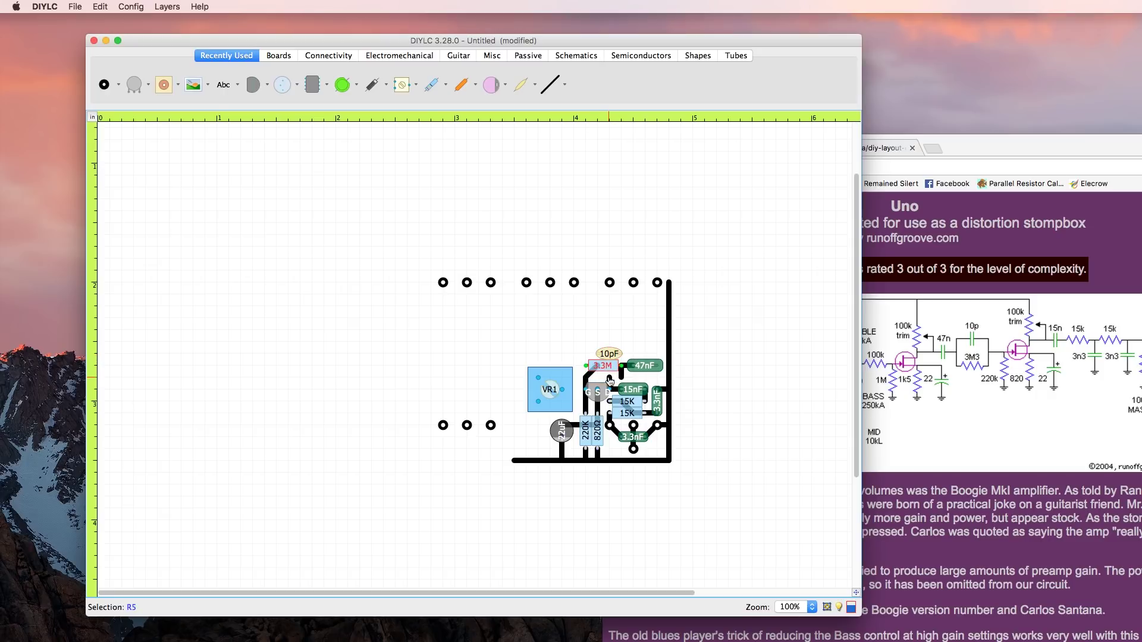
pyautogui.click(612, 368)
pyautogui.moveTo(608, 367); pyautogui.dragTo(606, 379)
pyautogui.click(605, 362)
pyautogui.press('Down')
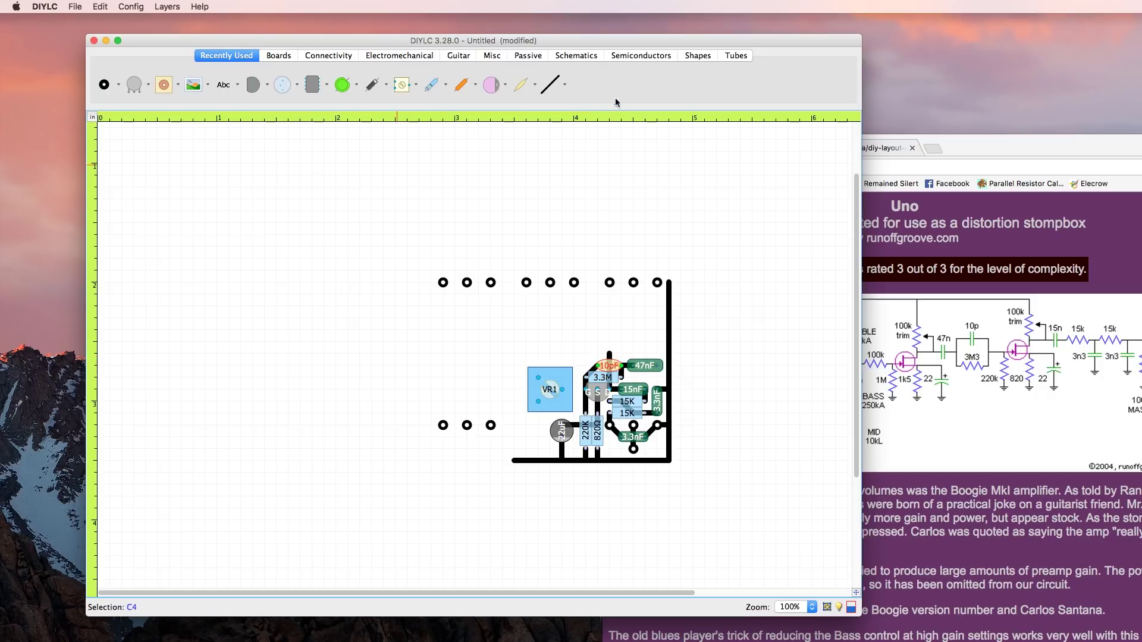
# Draw a horizontal trace above the 10pF capacitor and select VR1.
pyautogui.click(549, 84)
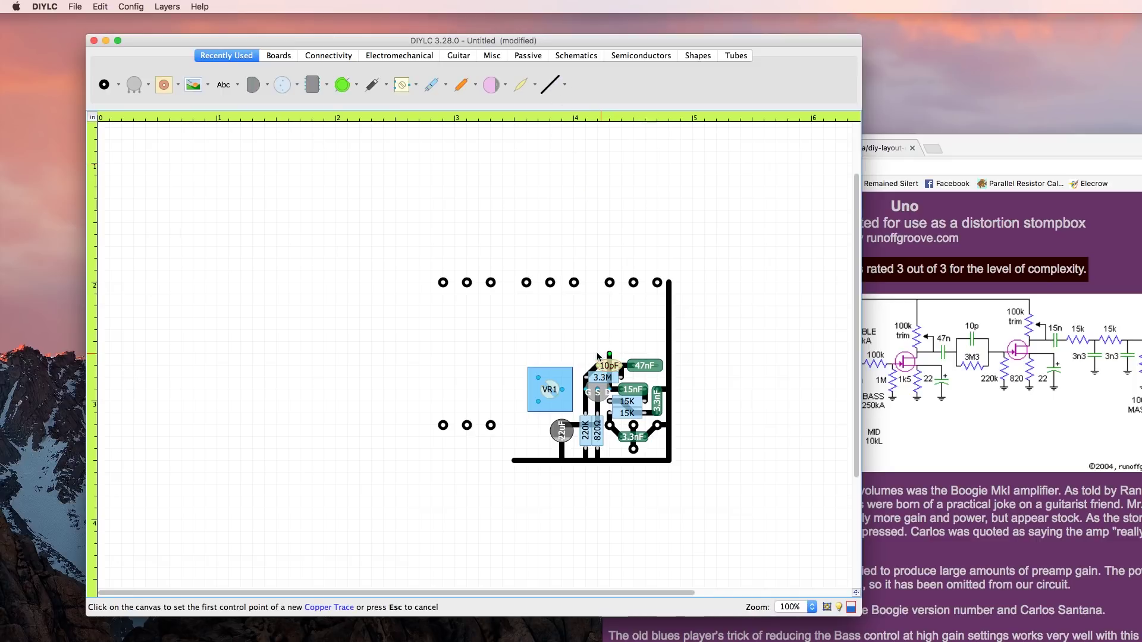
pyautogui.click(585, 353)
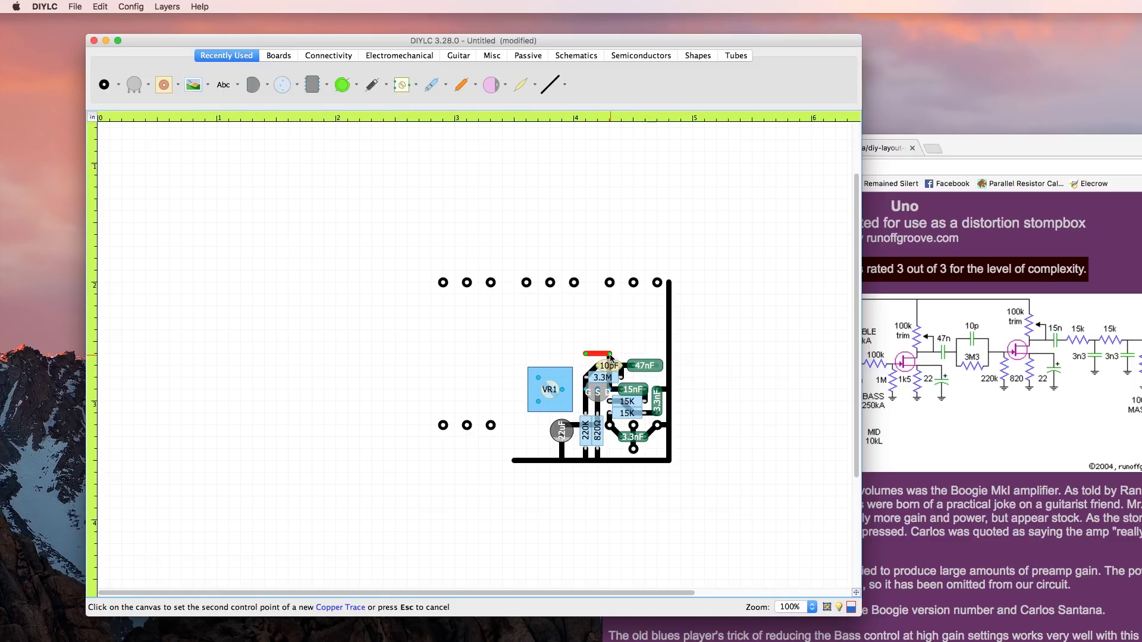
pyautogui.click(610, 355)
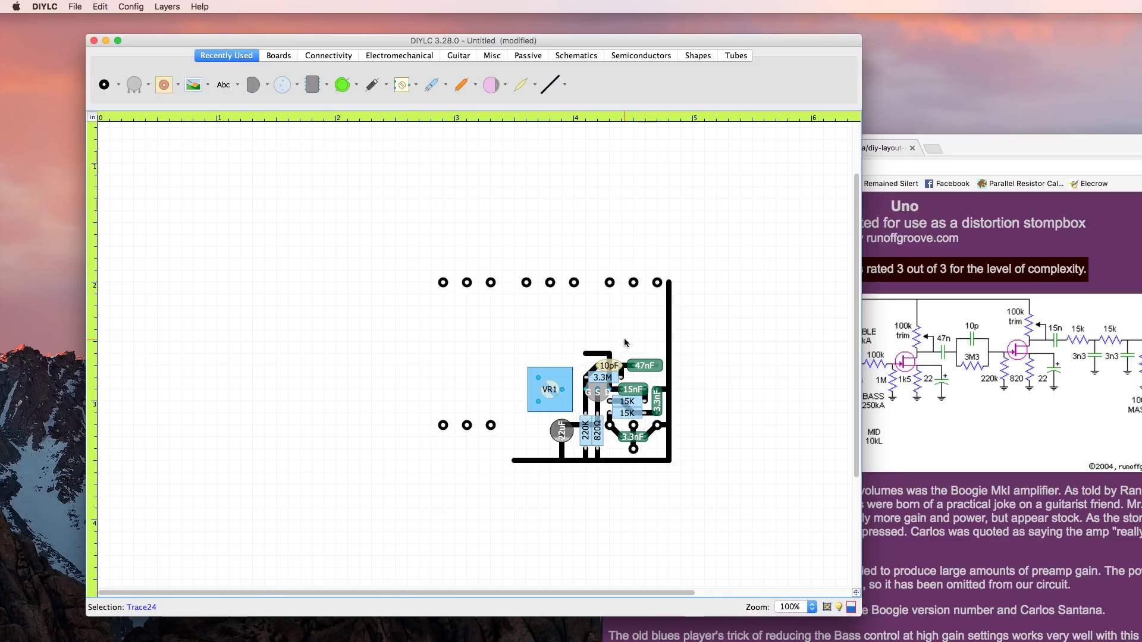
pyautogui.click(549, 385)
# Paste a copy of VR1 directly above the original.
pyautogui.press('super+v')
pyautogui.click(540, 330)
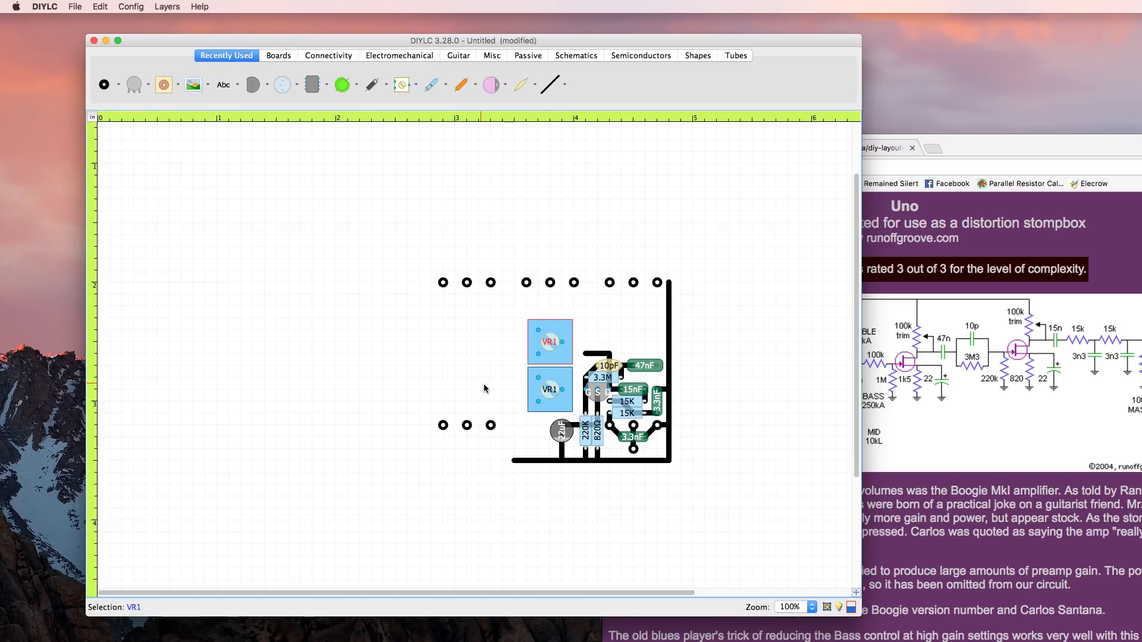
pyautogui.click(548, 396)
pyautogui.moveTo(506, 339); pyautogui.dragTo(558, 402)
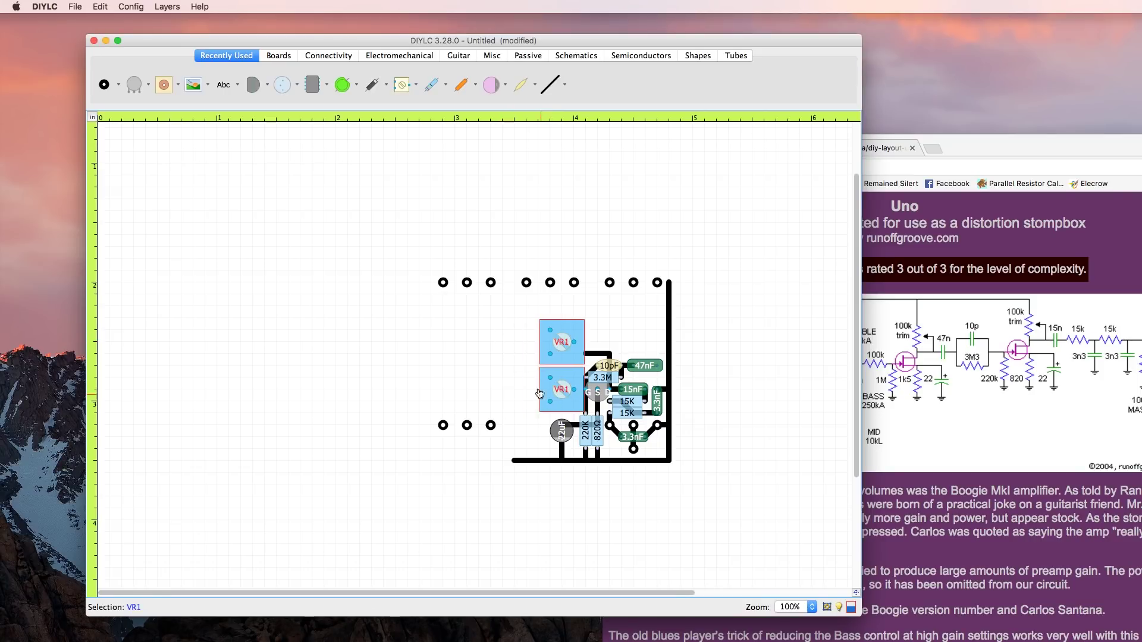
pyautogui.click(515, 353)
# Link a VR1 pin to the trace above 10pF and rotate the lower VR1 a quarter turn.
pyautogui.click(550, 84)
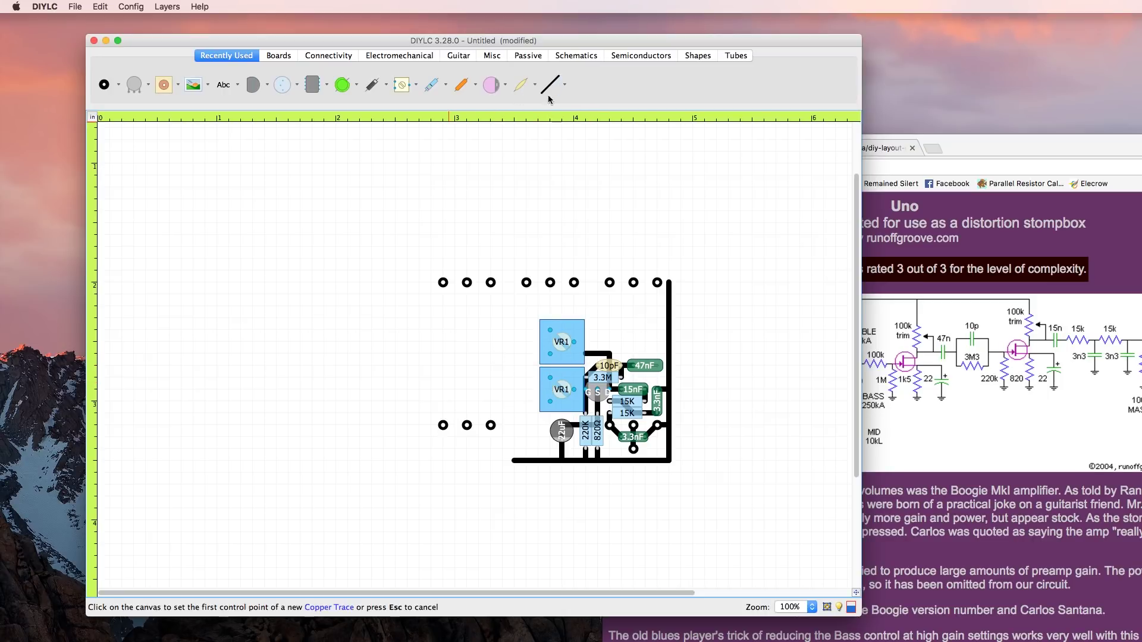
pyautogui.click(573, 366)
pyautogui.click(586, 353)
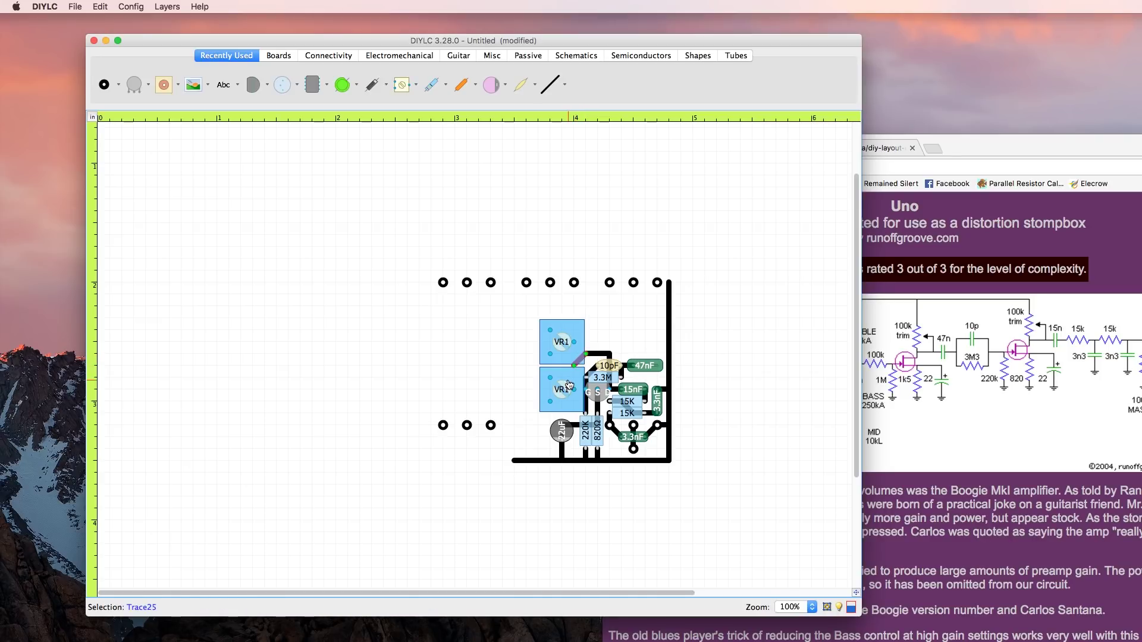
pyautogui.click(566, 386)
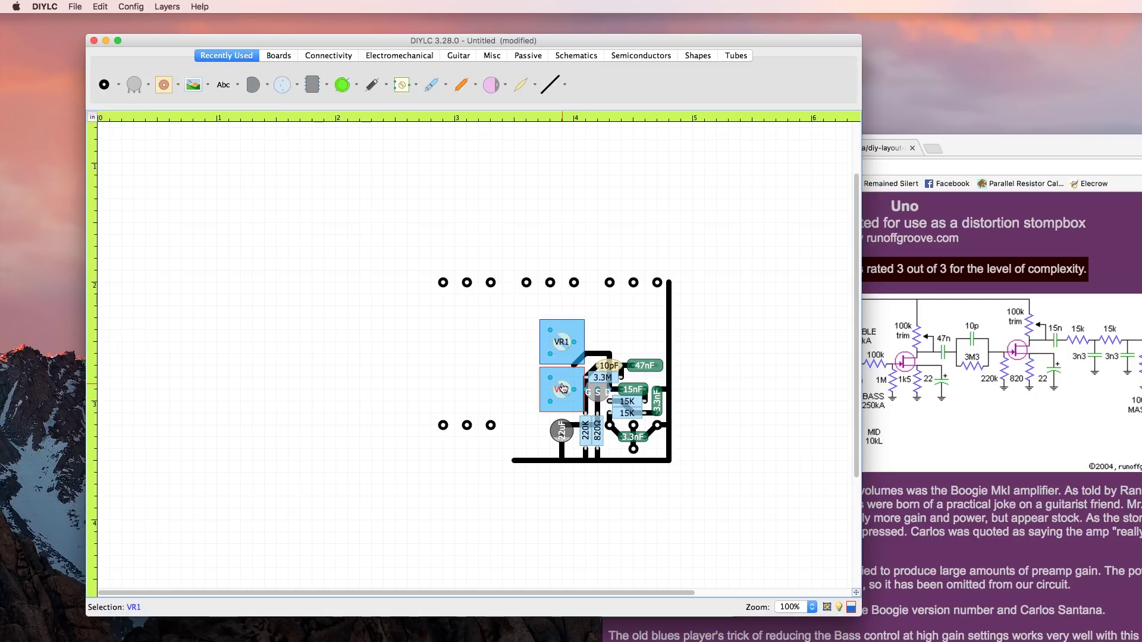
pyautogui.press('super+r')
# Draw short traces onto the lower VR1's pins, shifting it slightly left.
pyautogui.click(558, 91)
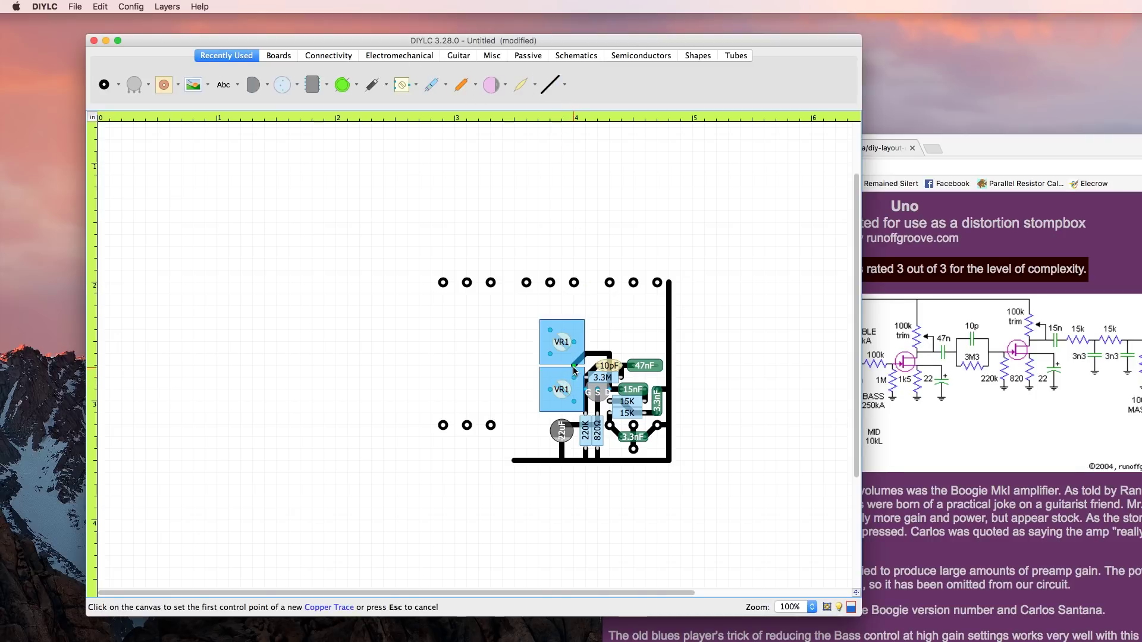
pyautogui.click(574, 369)
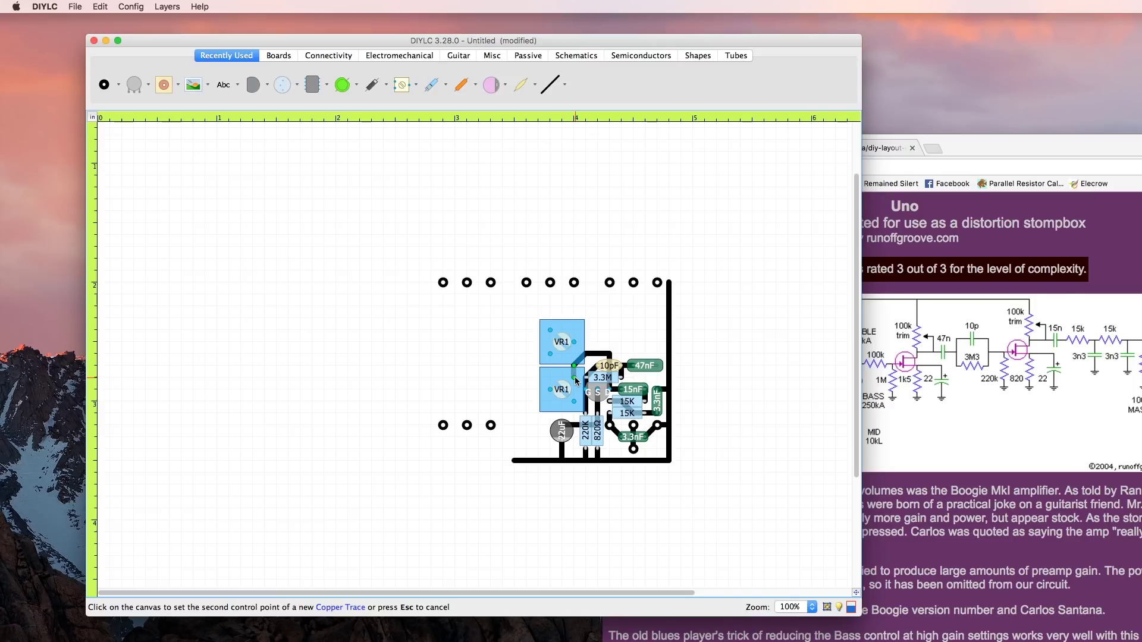
pyautogui.click(574, 379)
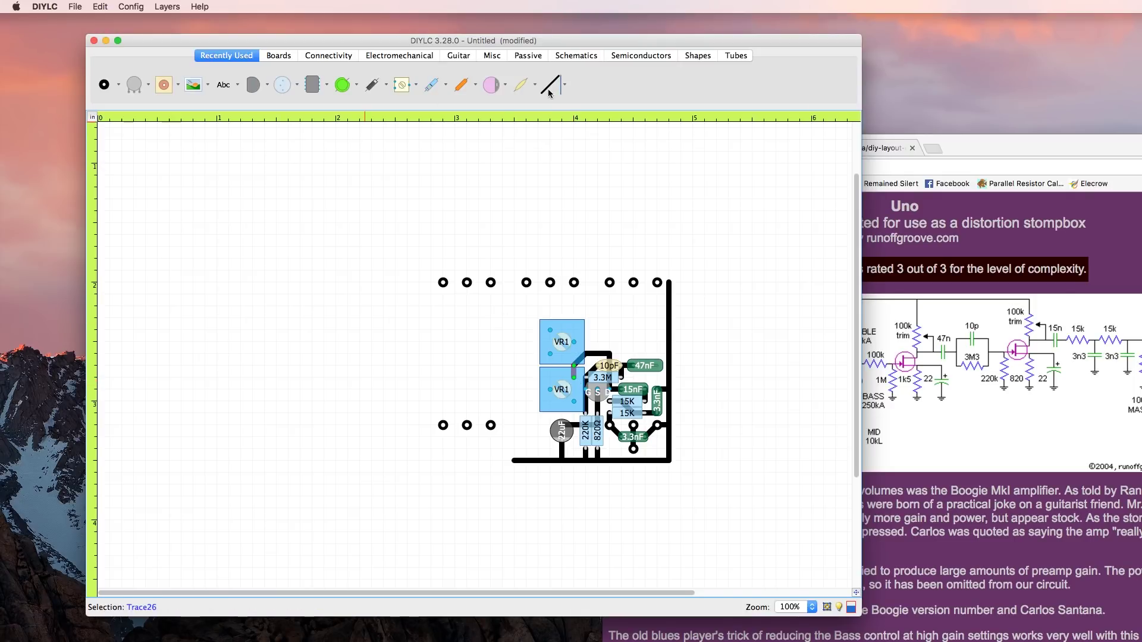
pyautogui.click(550, 93)
pyautogui.click(556, 390)
pyautogui.click(558, 391)
pyautogui.moveTo(557, 392); pyautogui.dragTo(533, 393)
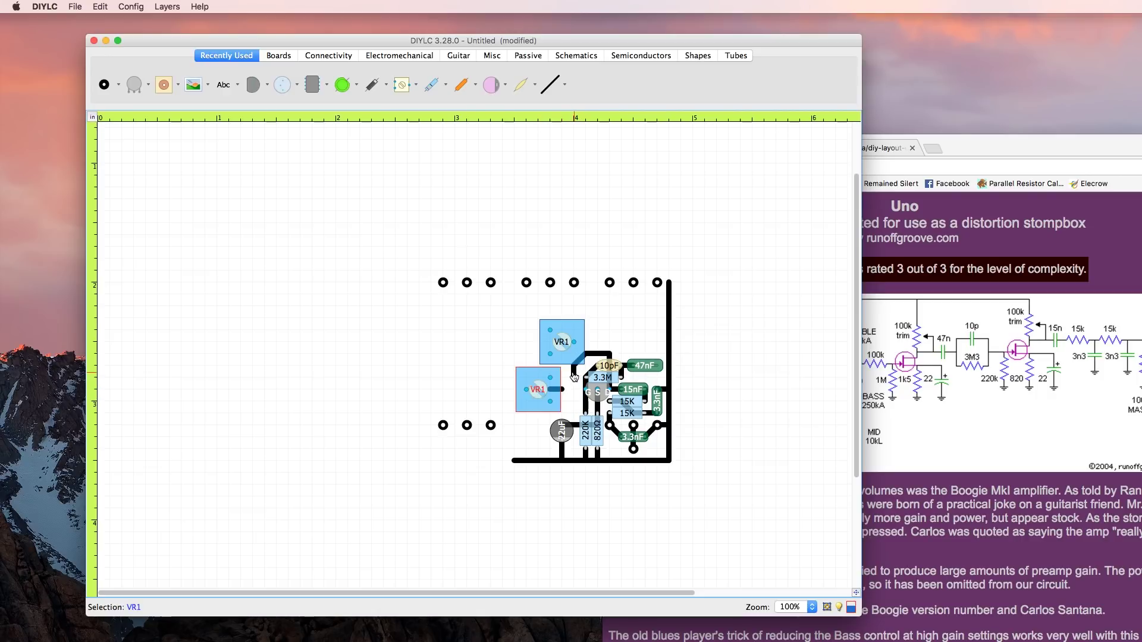
# Connect the upper VR1 to a lower VR1 pin and realign the lower pot beneath it.
pyautogui.click(551, 85)
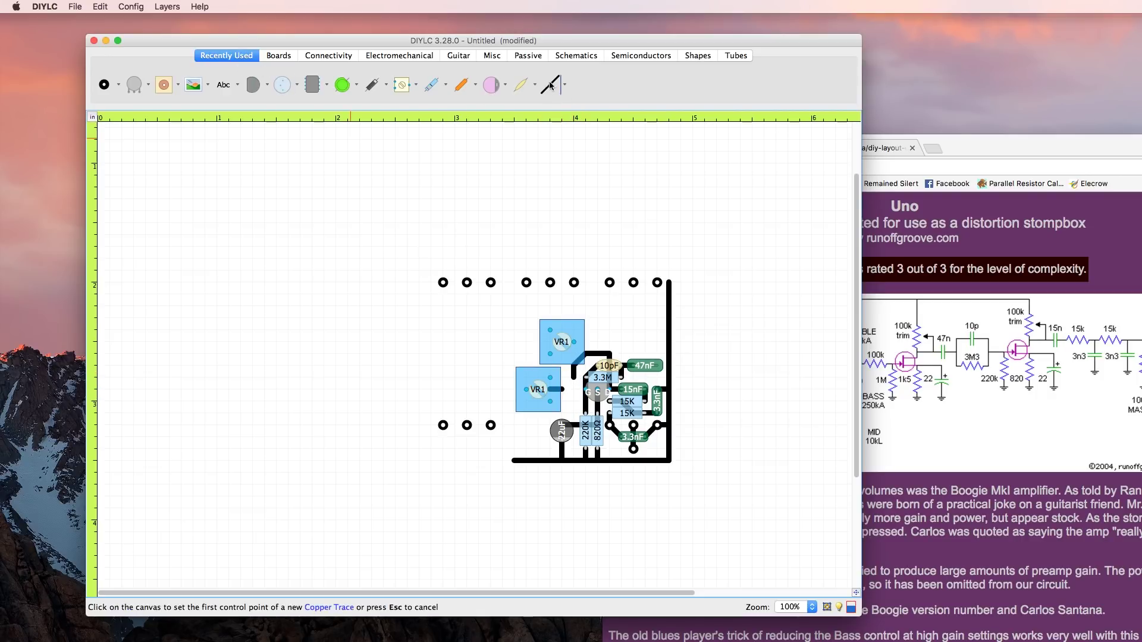
pyautogui.click(574, 376)
pyautogui.click(562, 390)
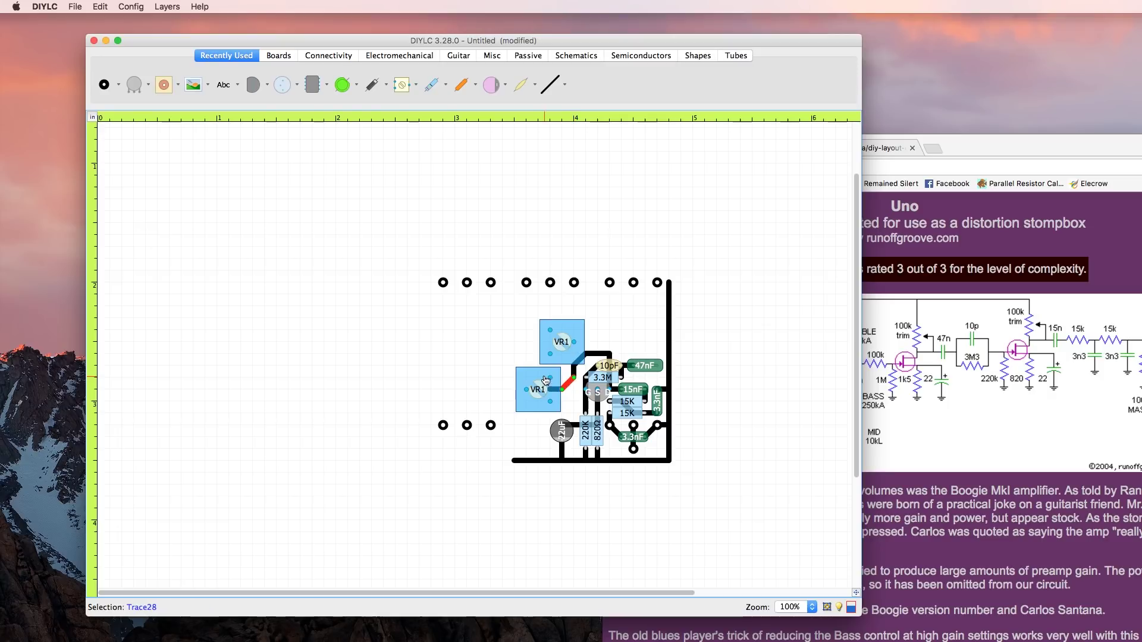
pyautogui.moveTo(546, 380); pyautogui.dragTo(569, 380)
pyautogui.click(514, 377)
pyautogui.click(551, 87)
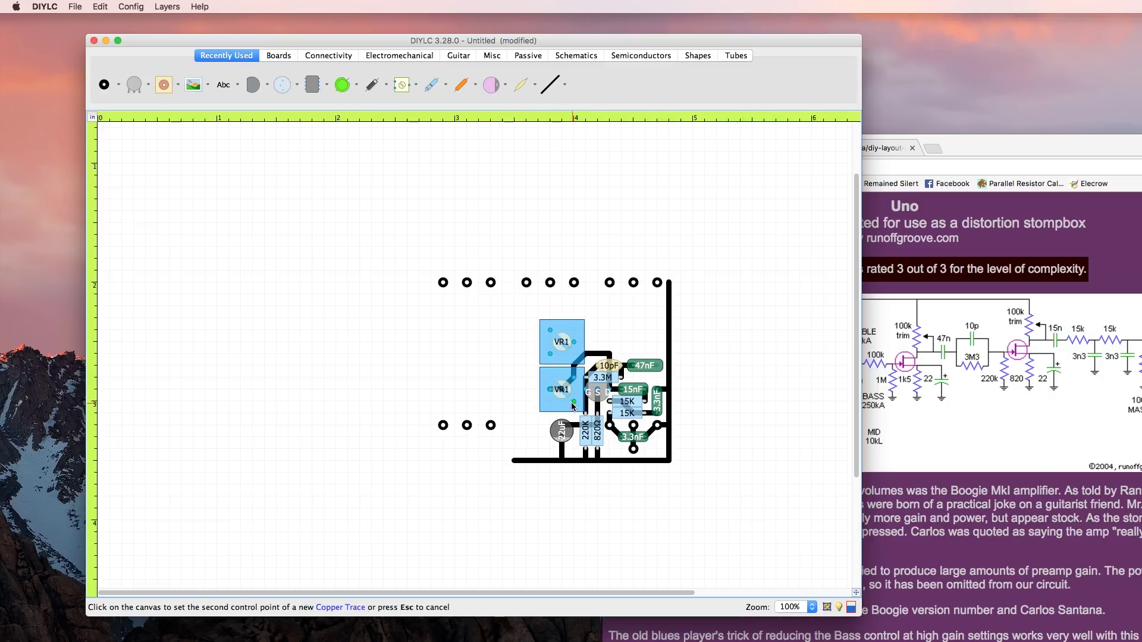